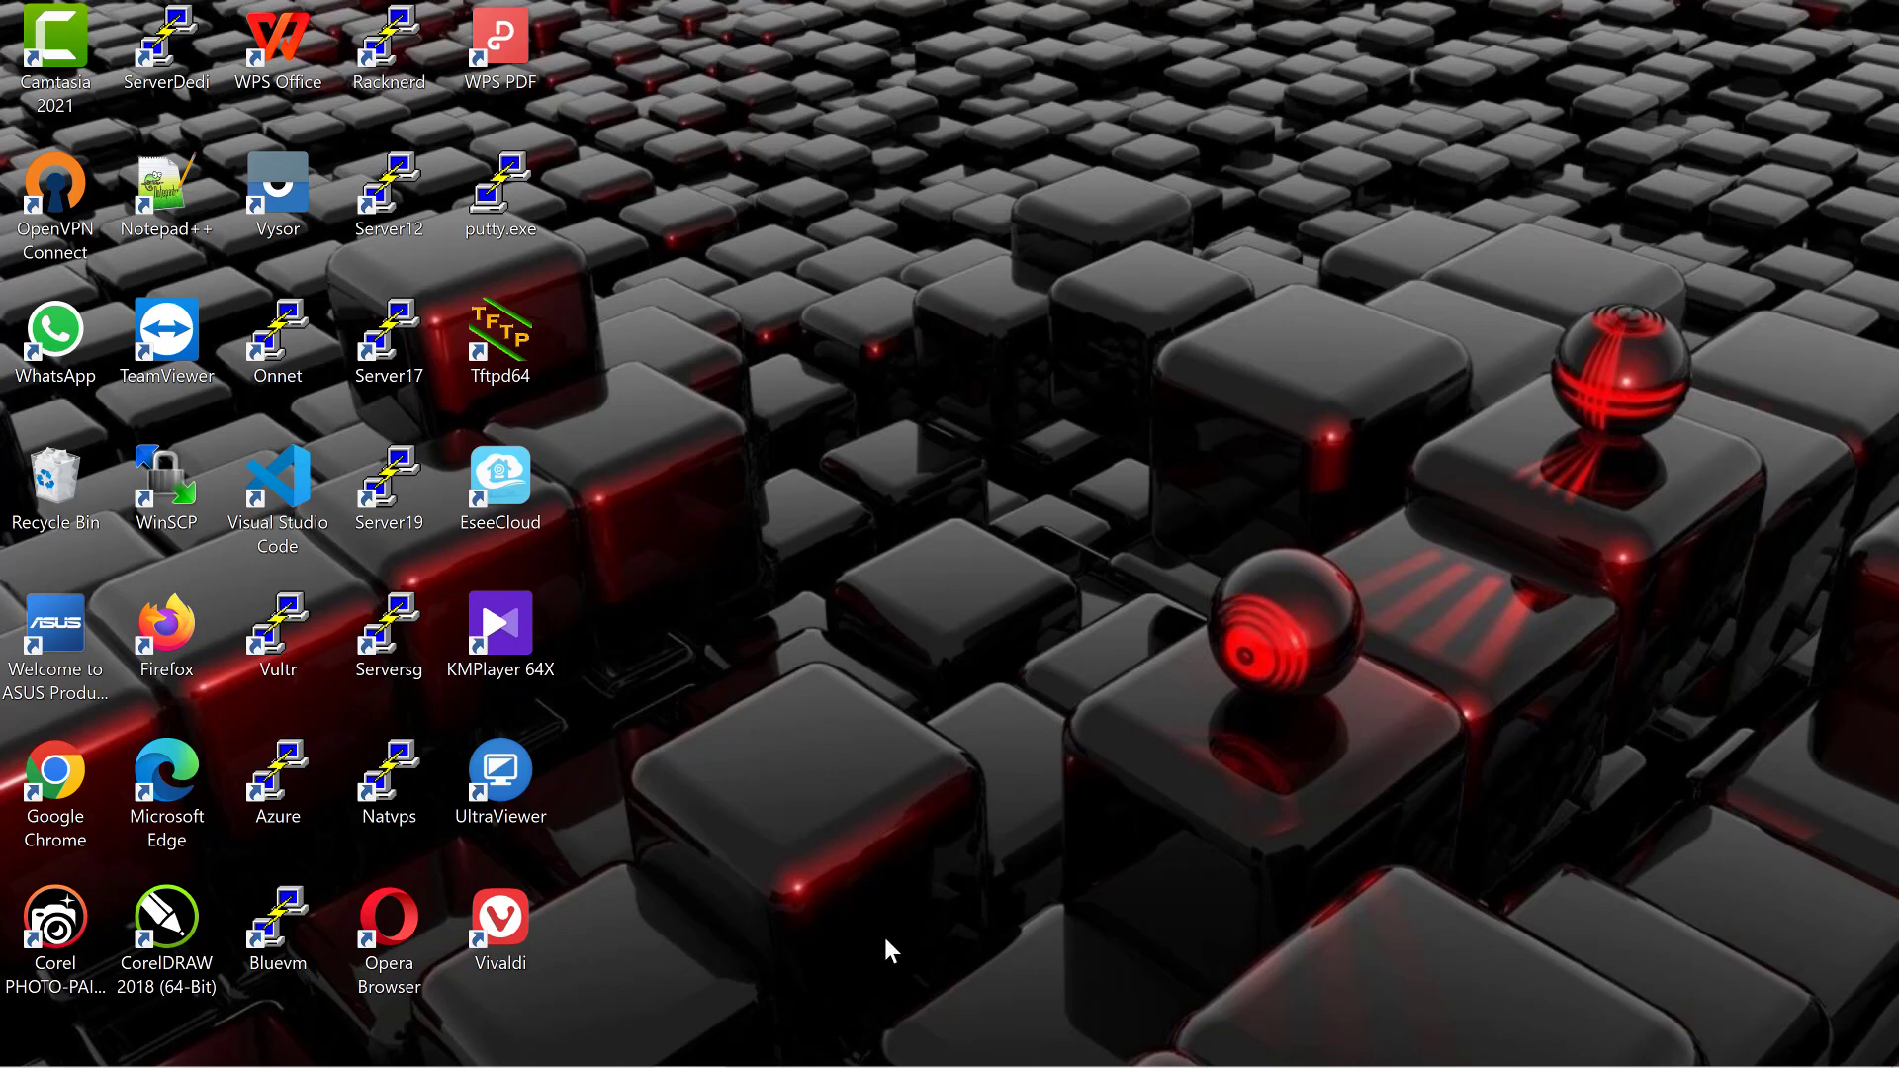
Step: Launch PuTTY, load the saved Vultr session for 45.32.102.173, and connect to it
{"action": "mouse_move", "coordinate": [40, 1053]}
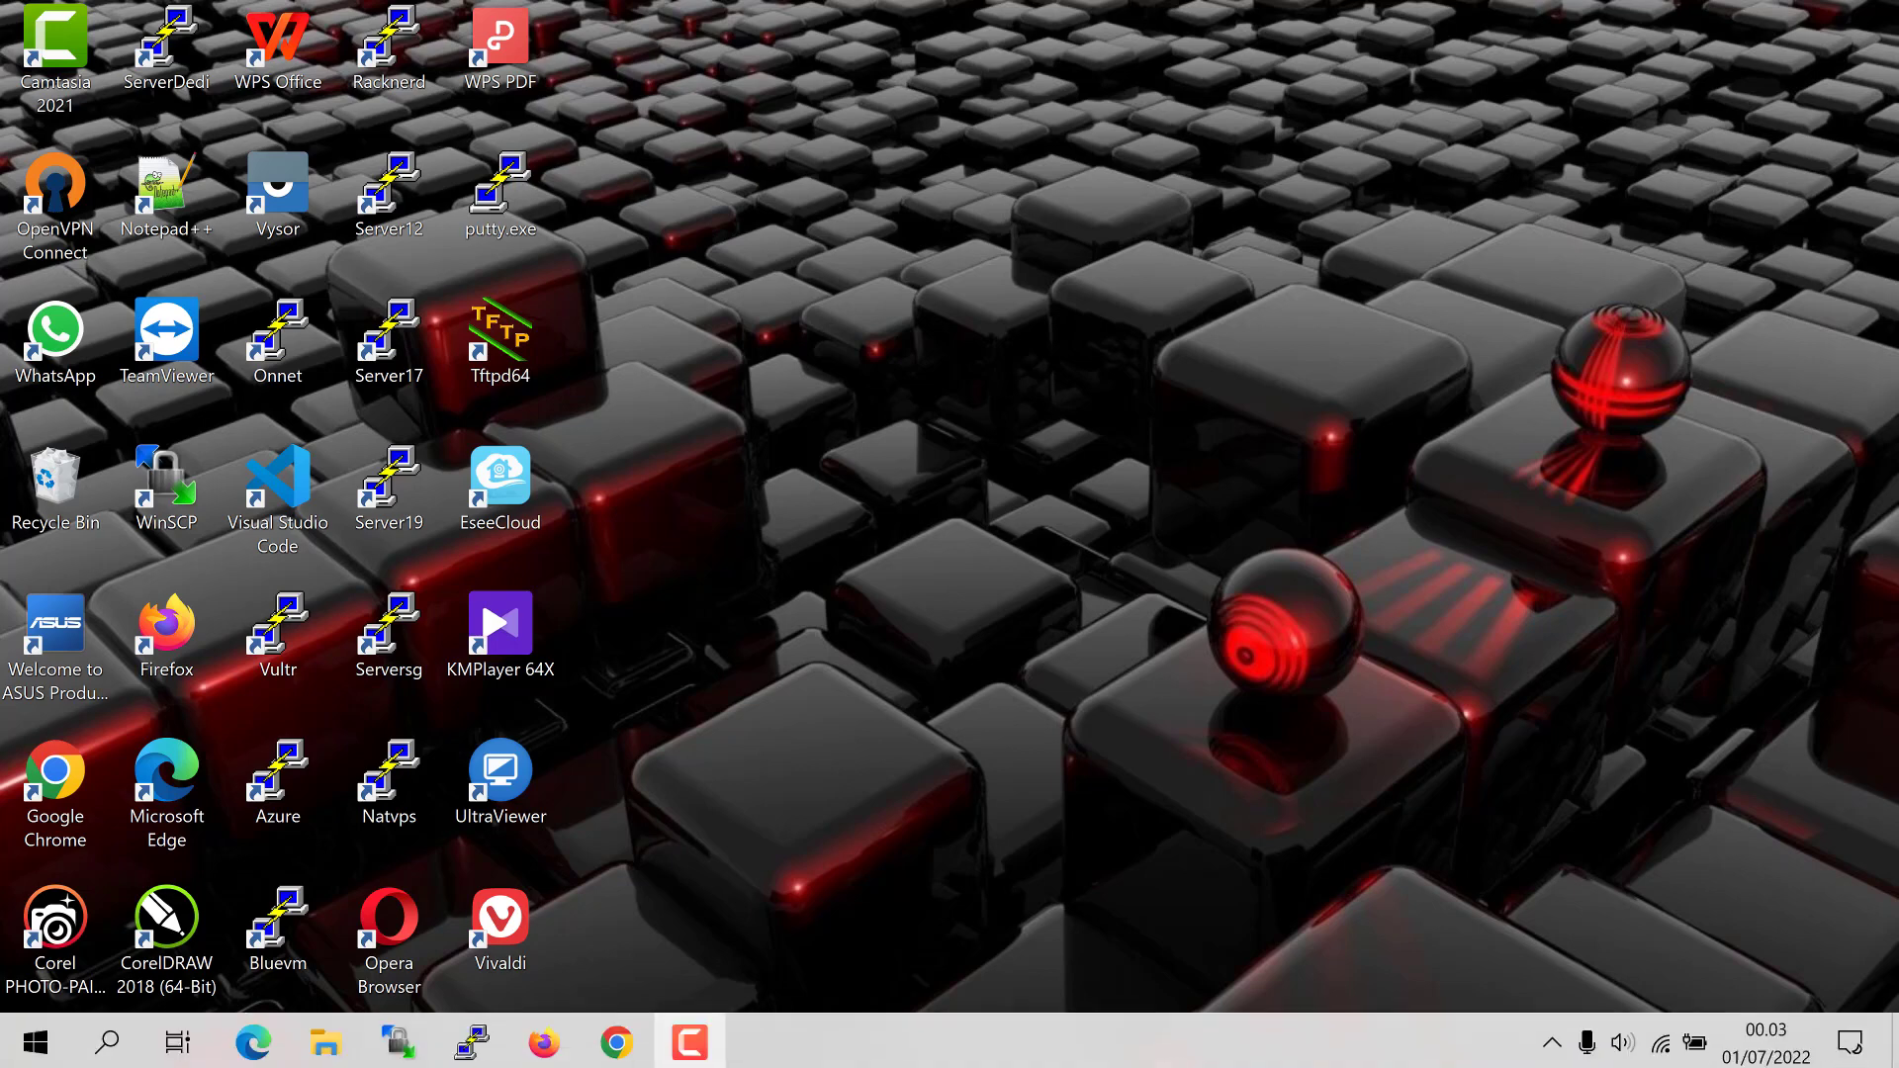
{"action": "left_click", "coordinate": [473, 1041]}
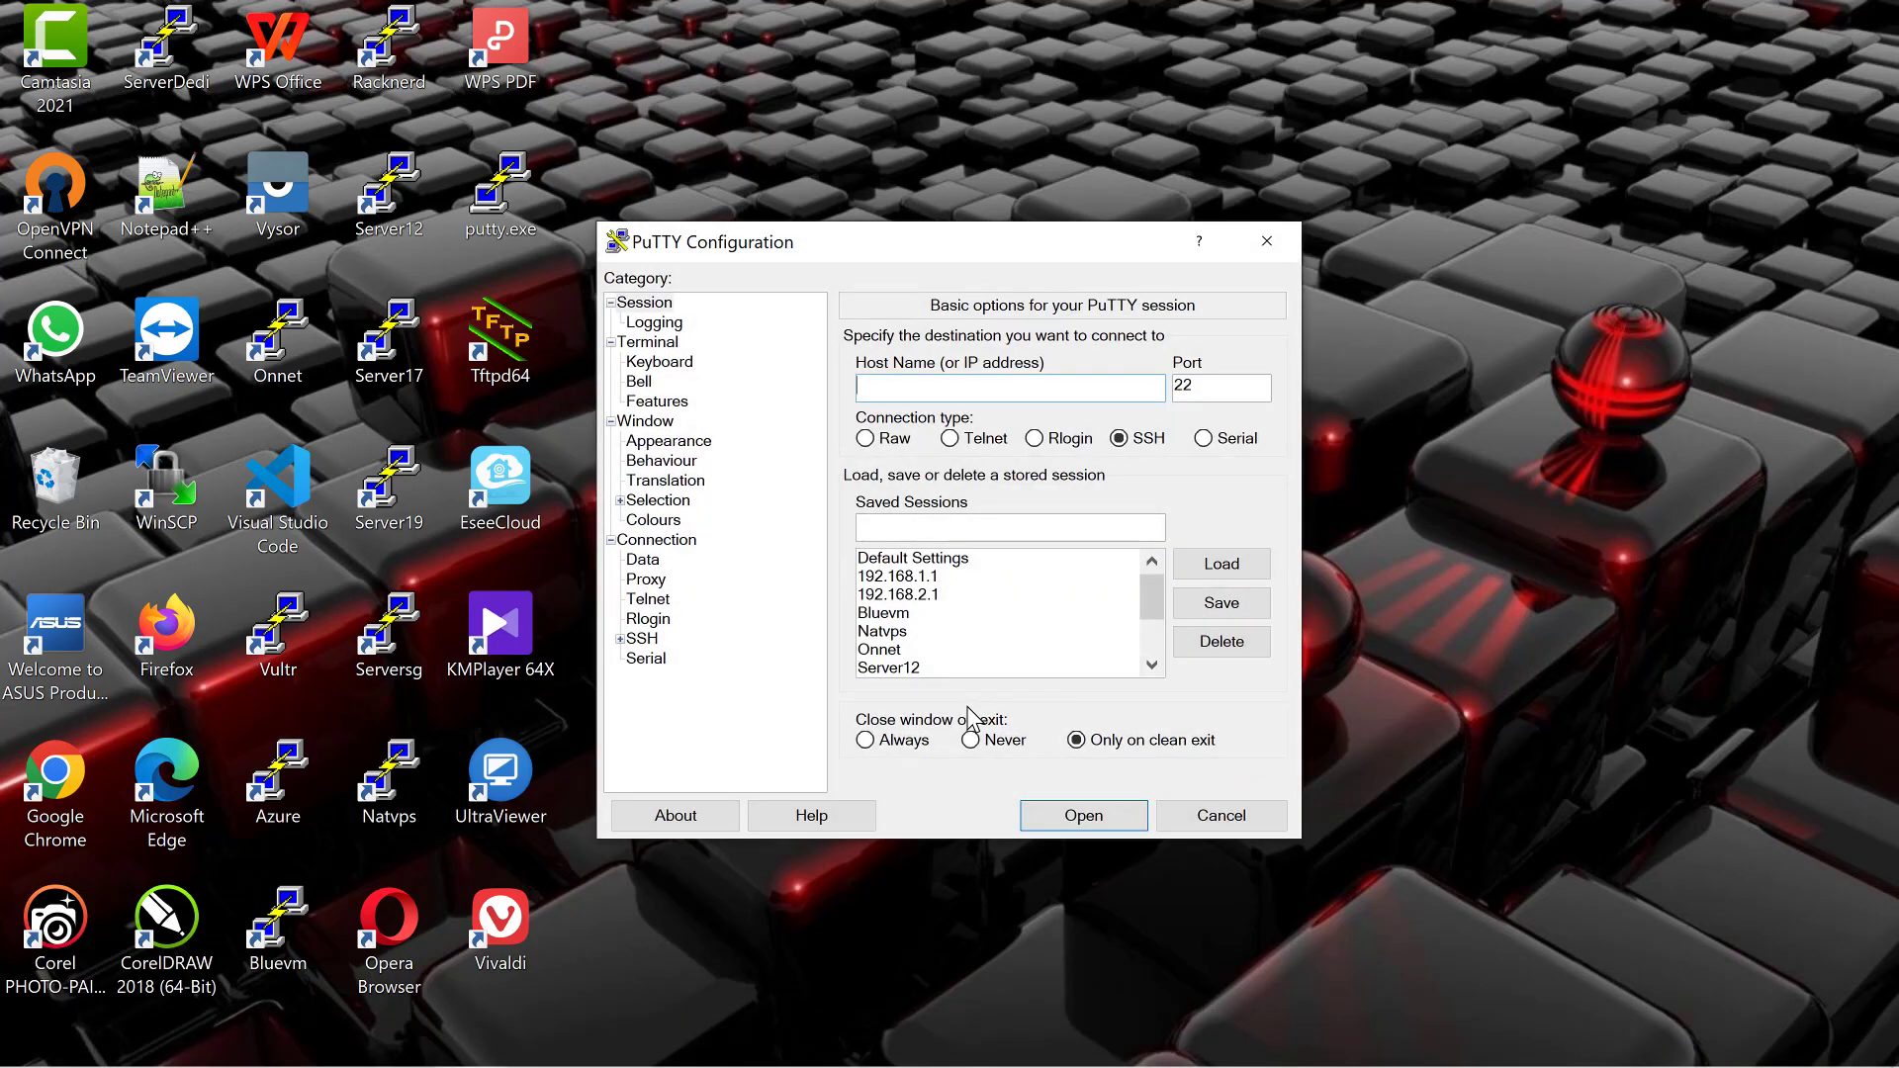
{"action": "scroll", "coordinate": [989, 618], "scroll_direction": "down", "scroll_amount": 2}
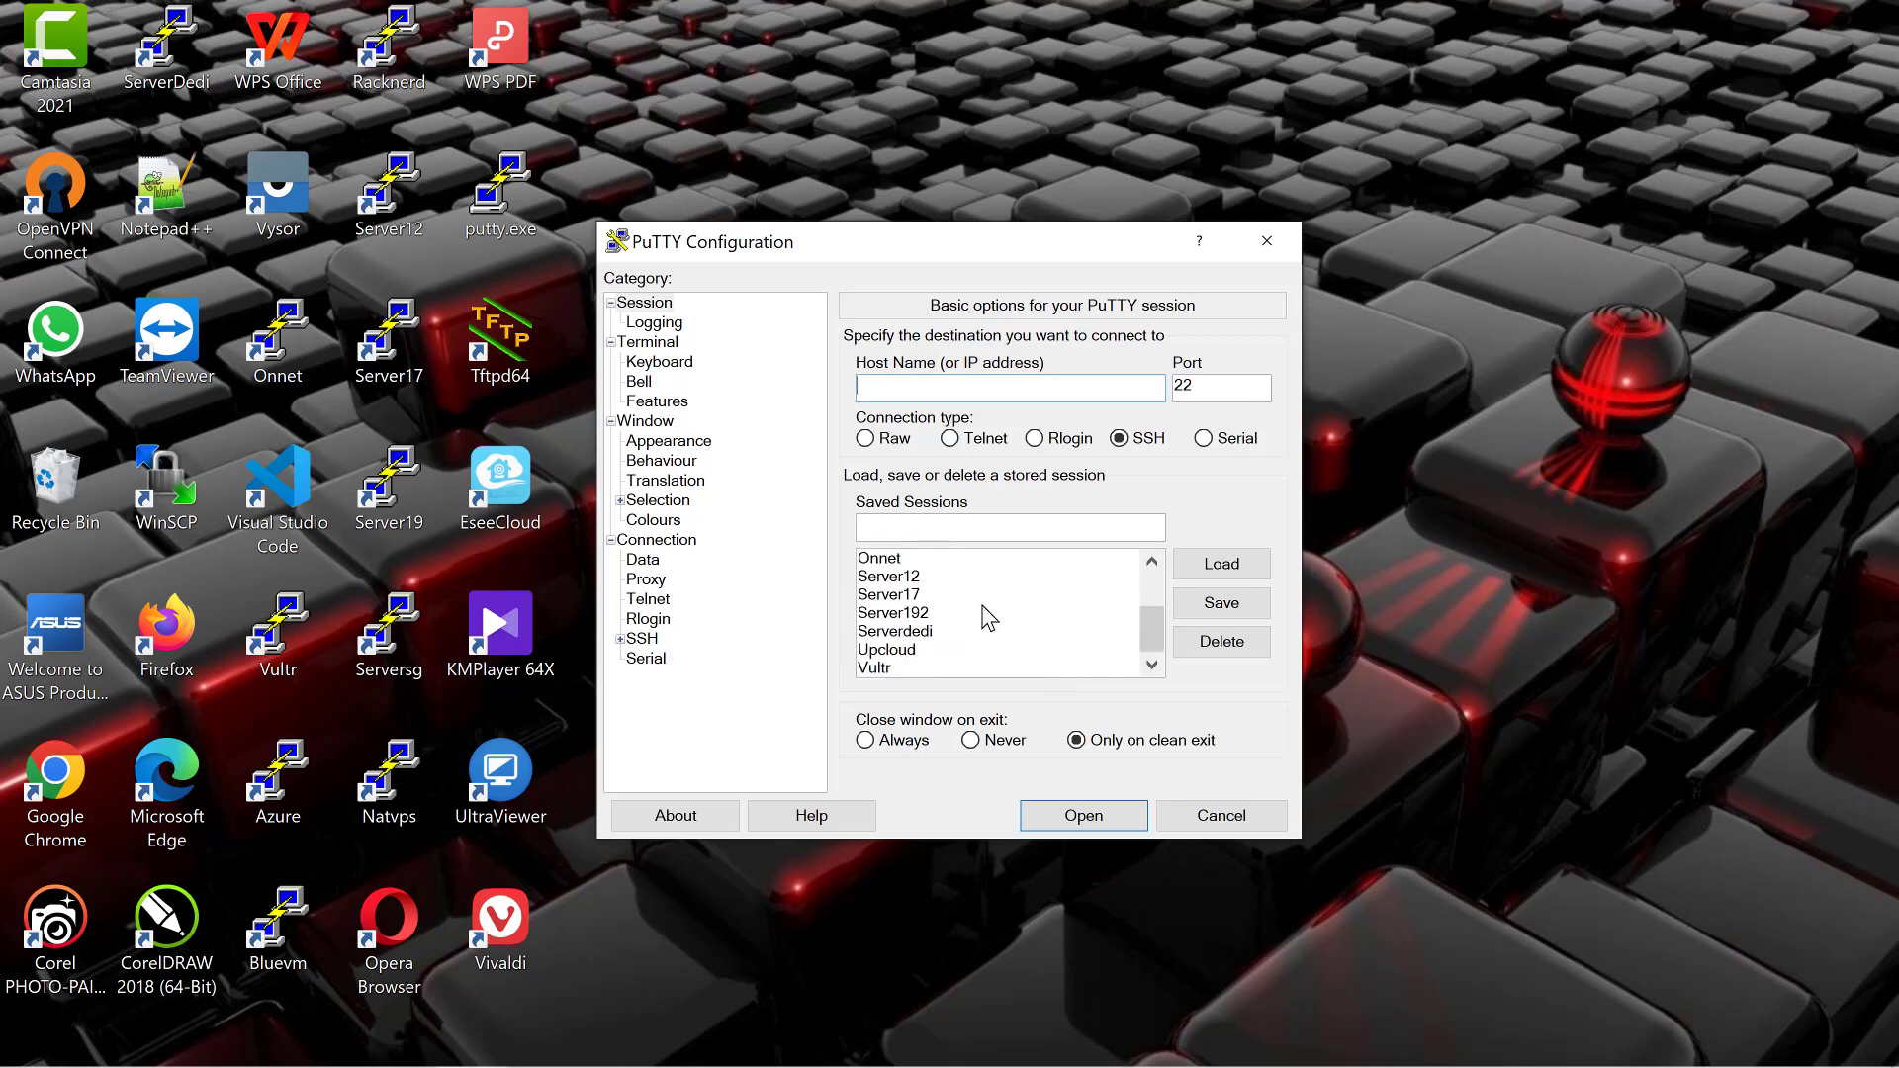
{"action": "left_click", "coordinate": [920, 669]}
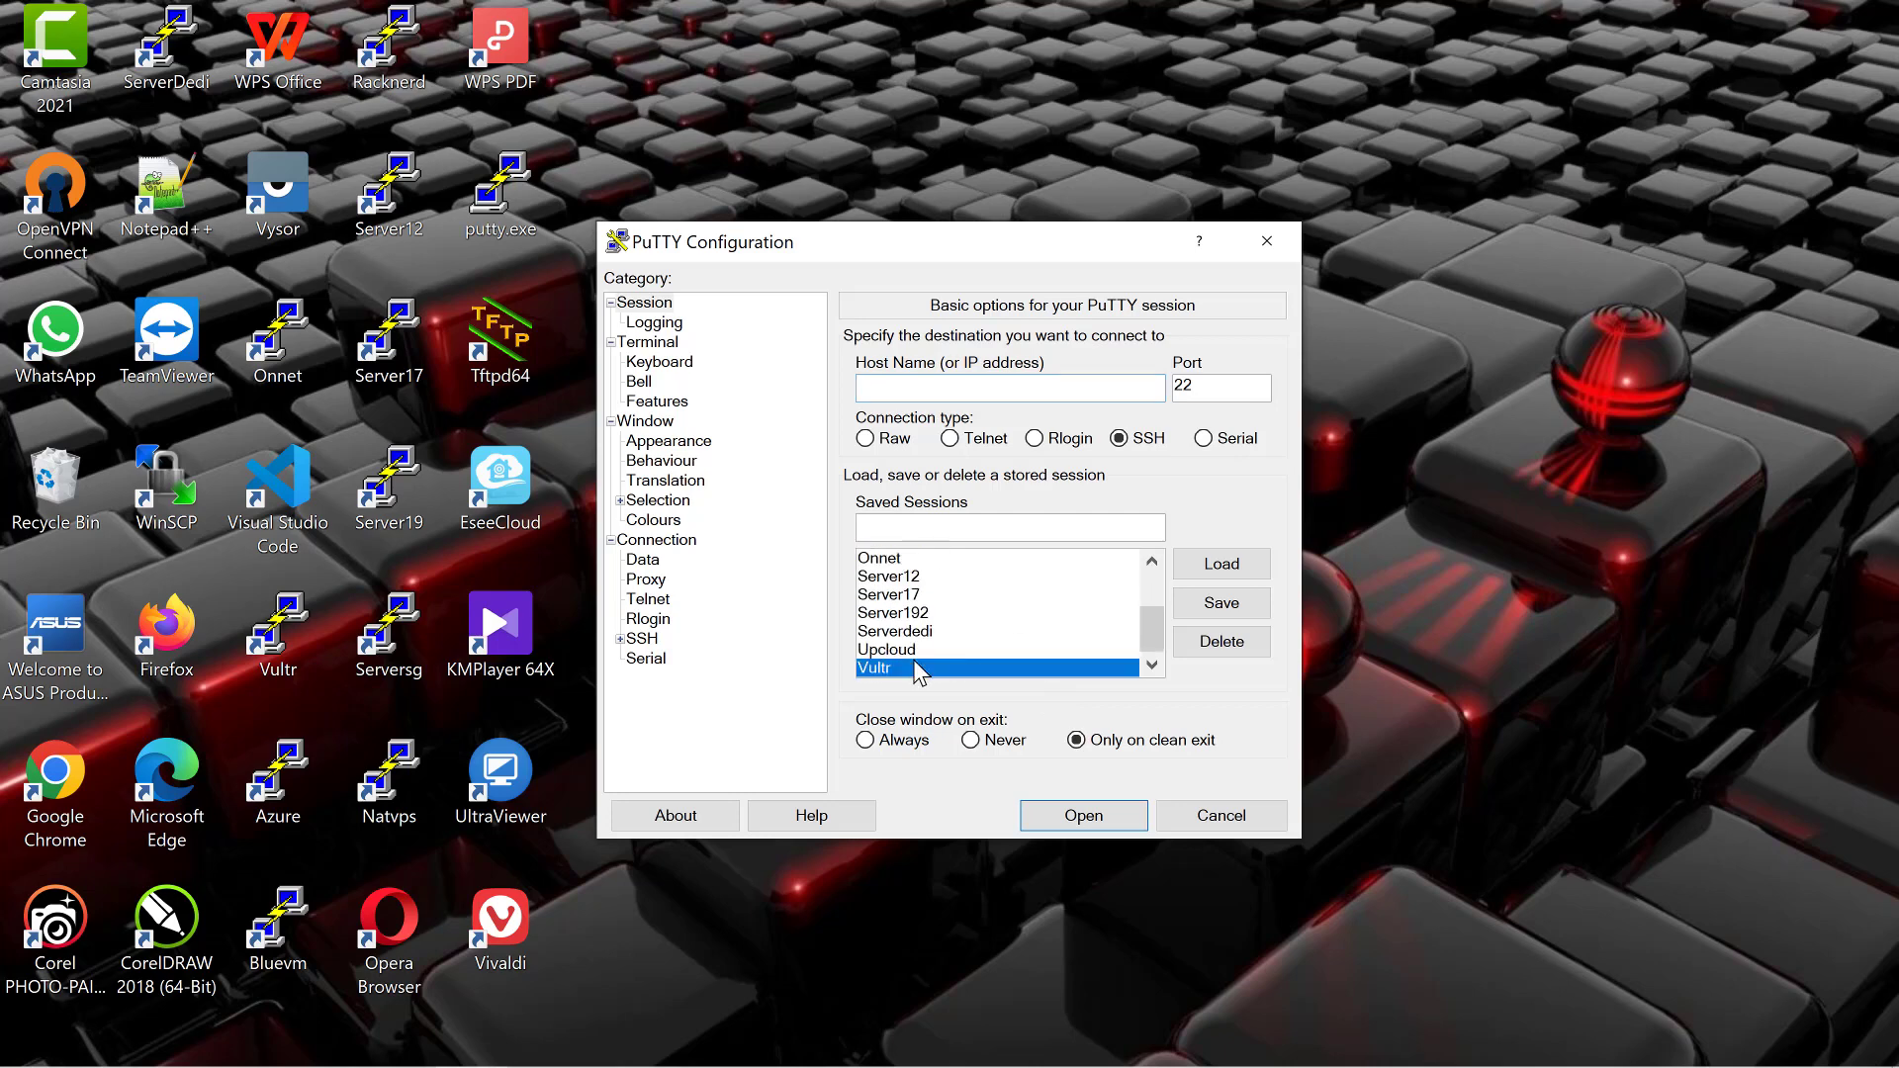
{"action": "left_click", "coordinate": [1221, 563]}
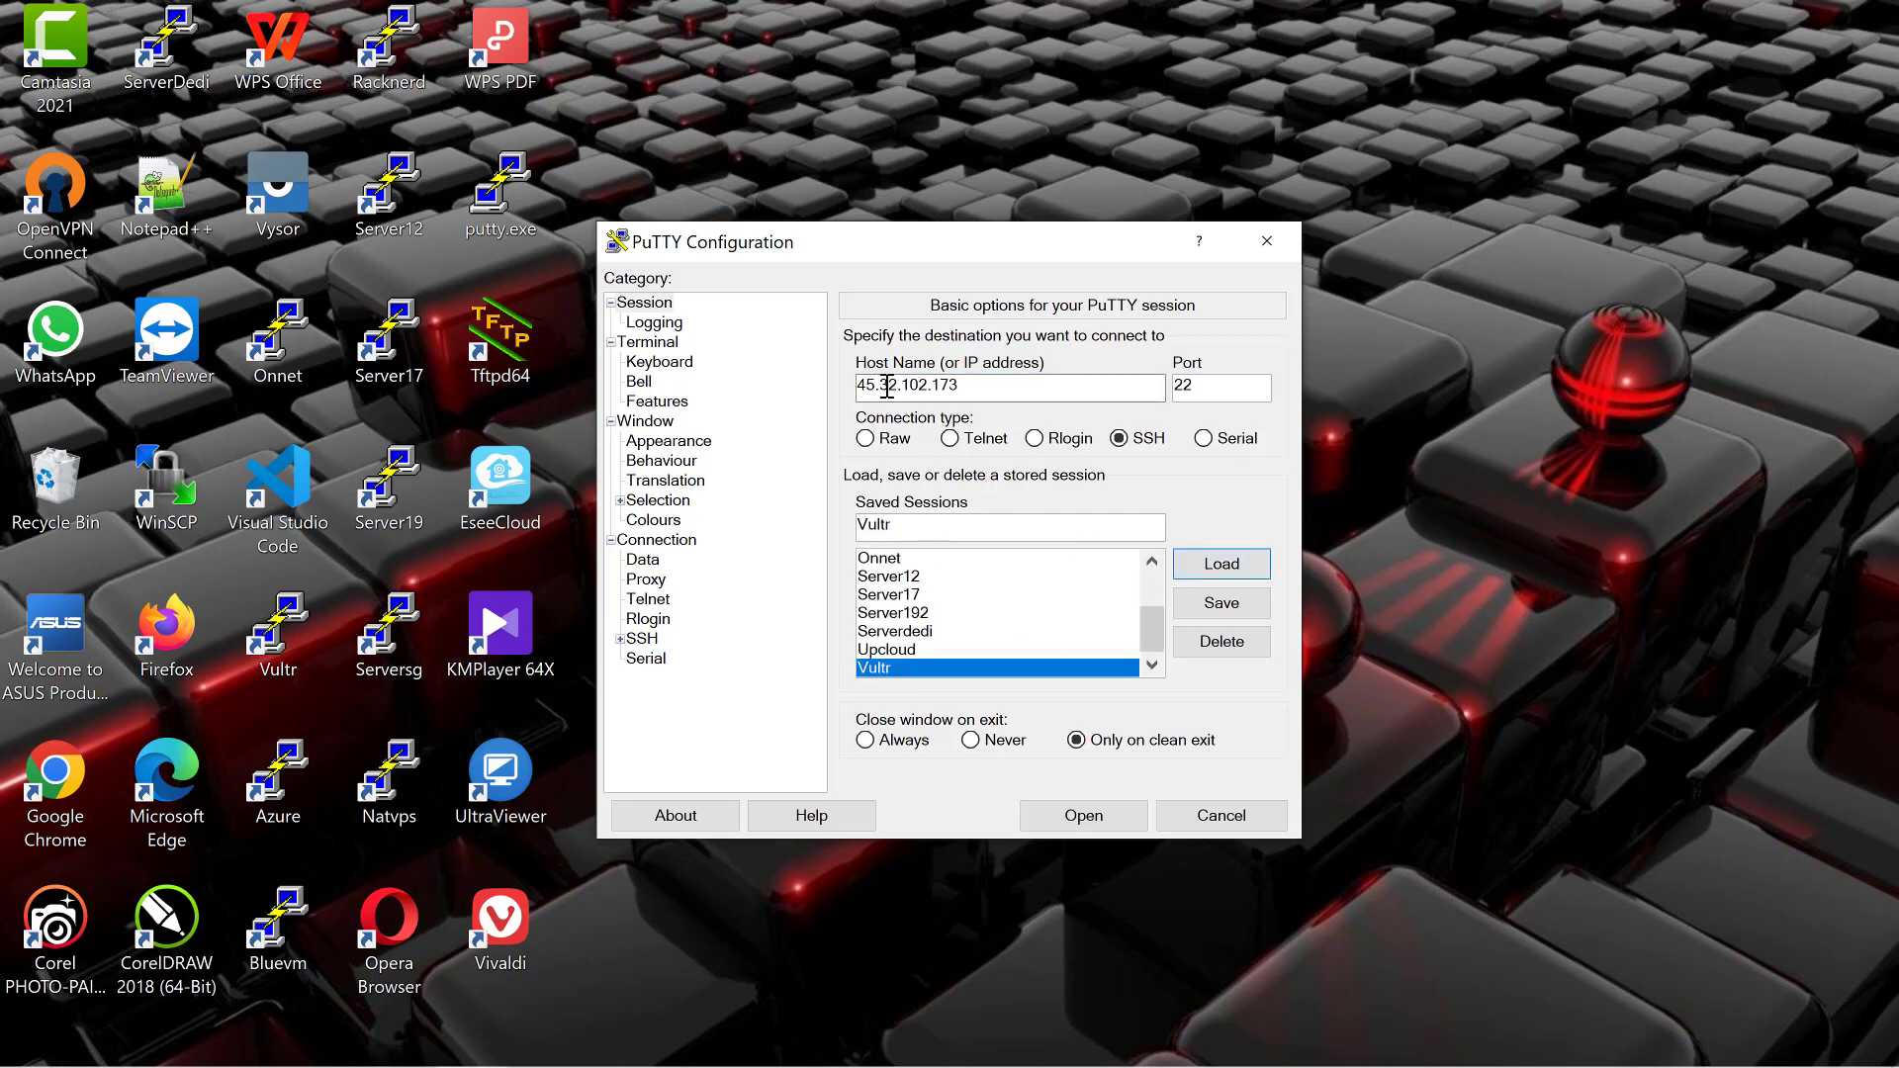
{"action": "left_click", "coordinate": [1065, 821]}
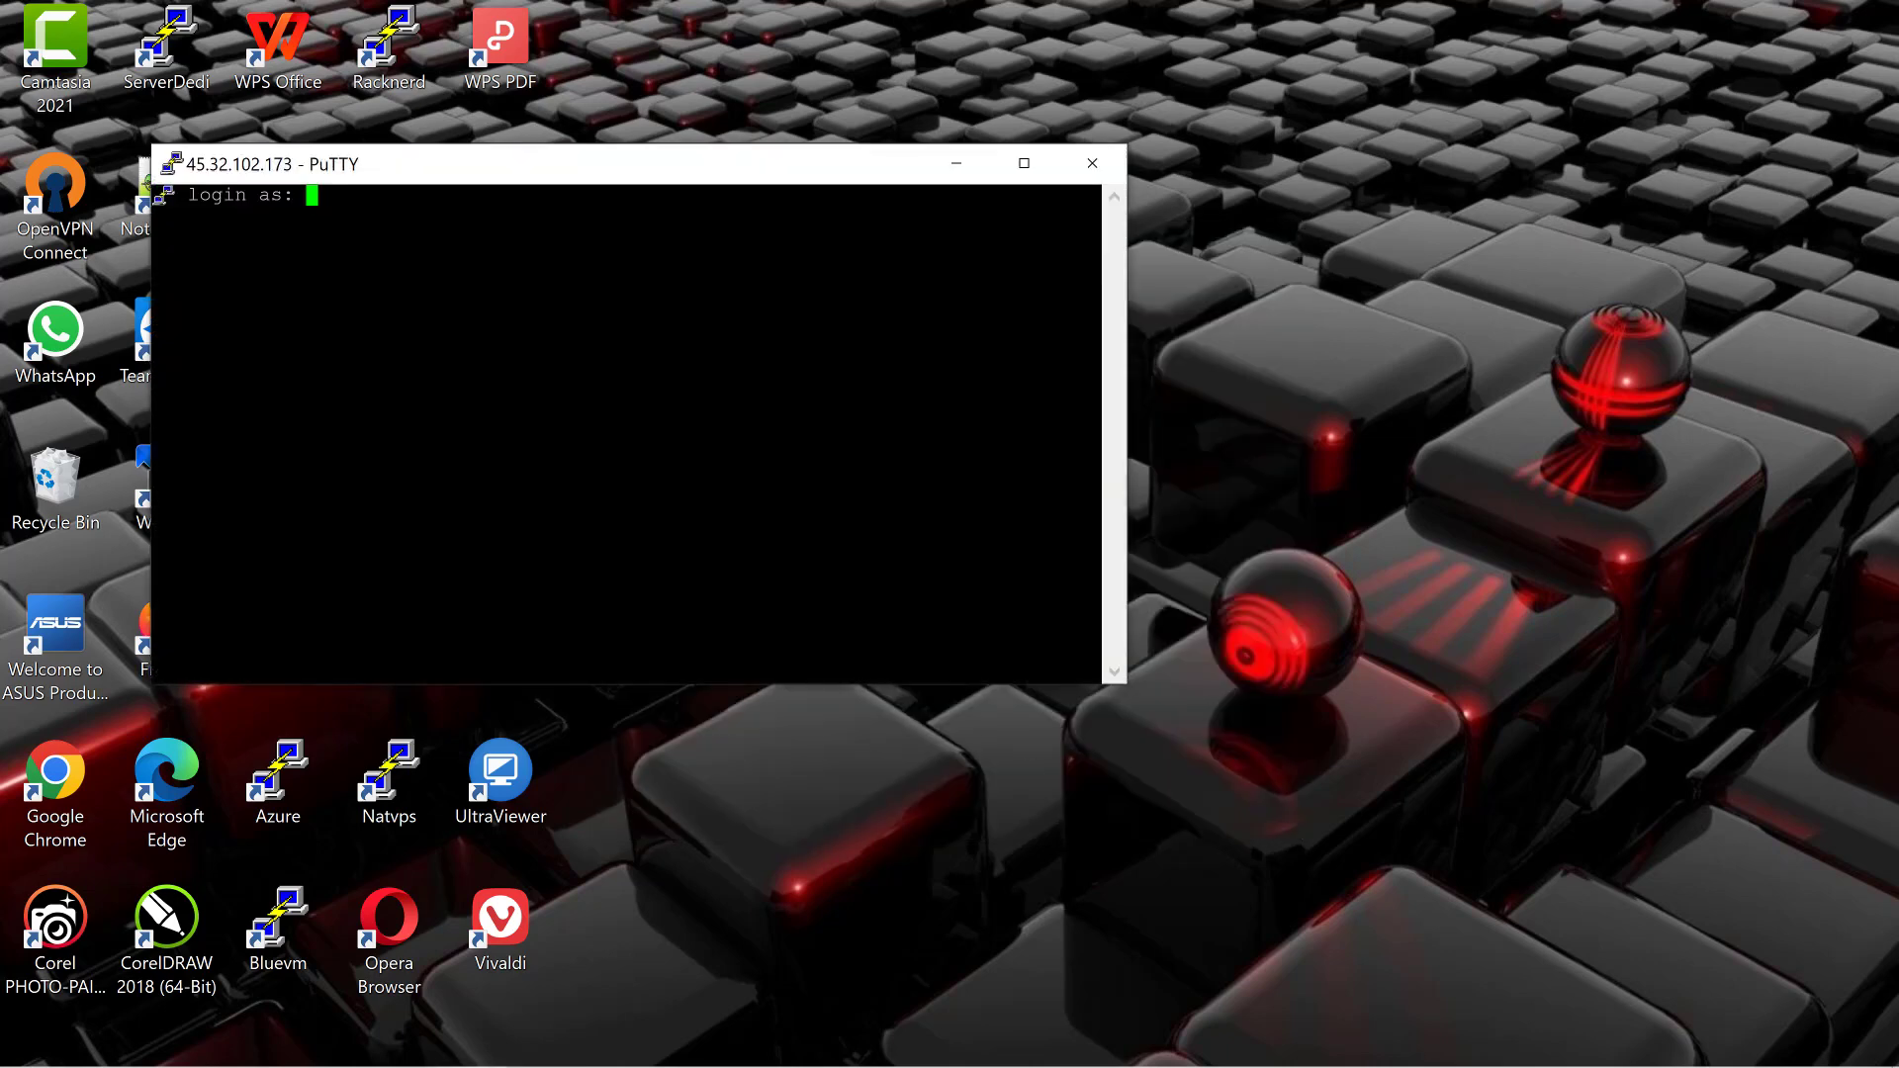
Step: Log in as root with the password in a maximized terminal, then type the vst-install.sh curl command
{"action": "type", "text": "root"}
{"action": "key", "text": "Return"}
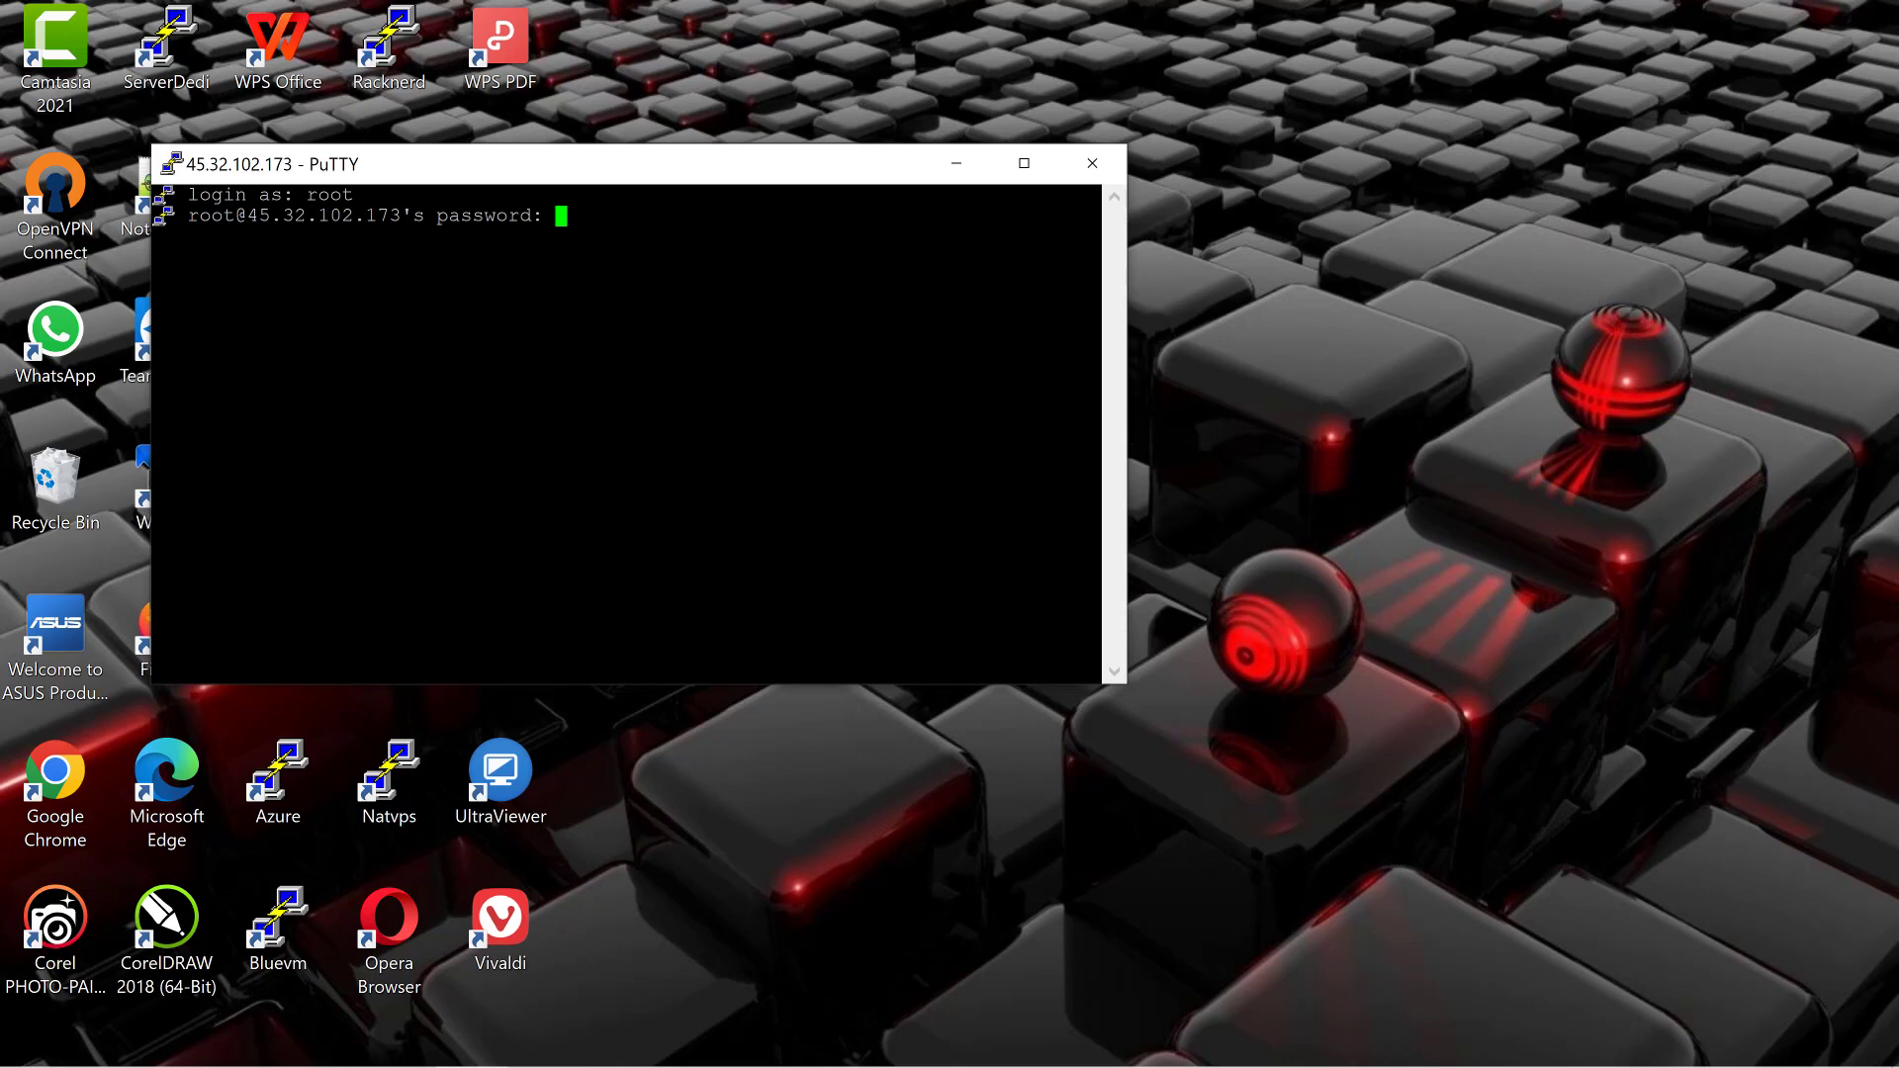
{"action": "left_click_drag", "start_coordinate": [716, 180], "coordinate": [914, 335]}
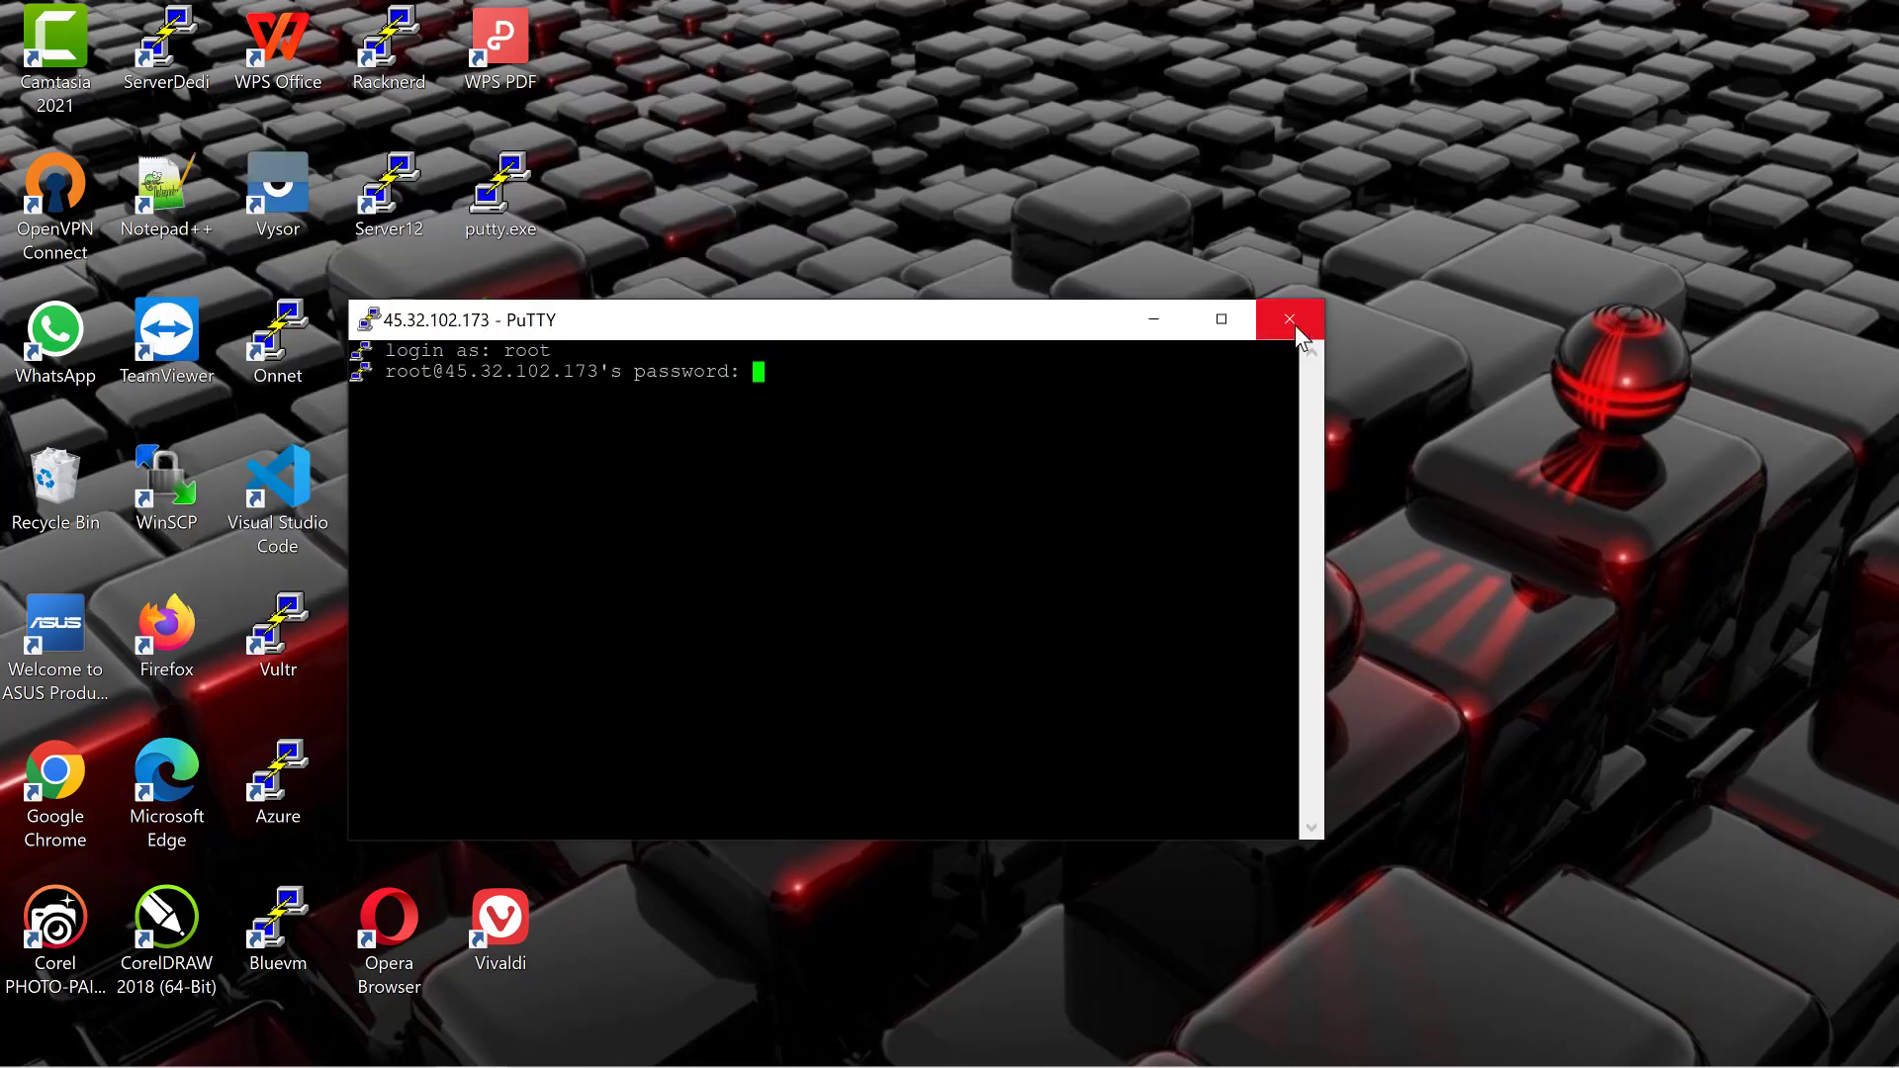
{"action": "left_click", "coordinate": [1221, 319]}
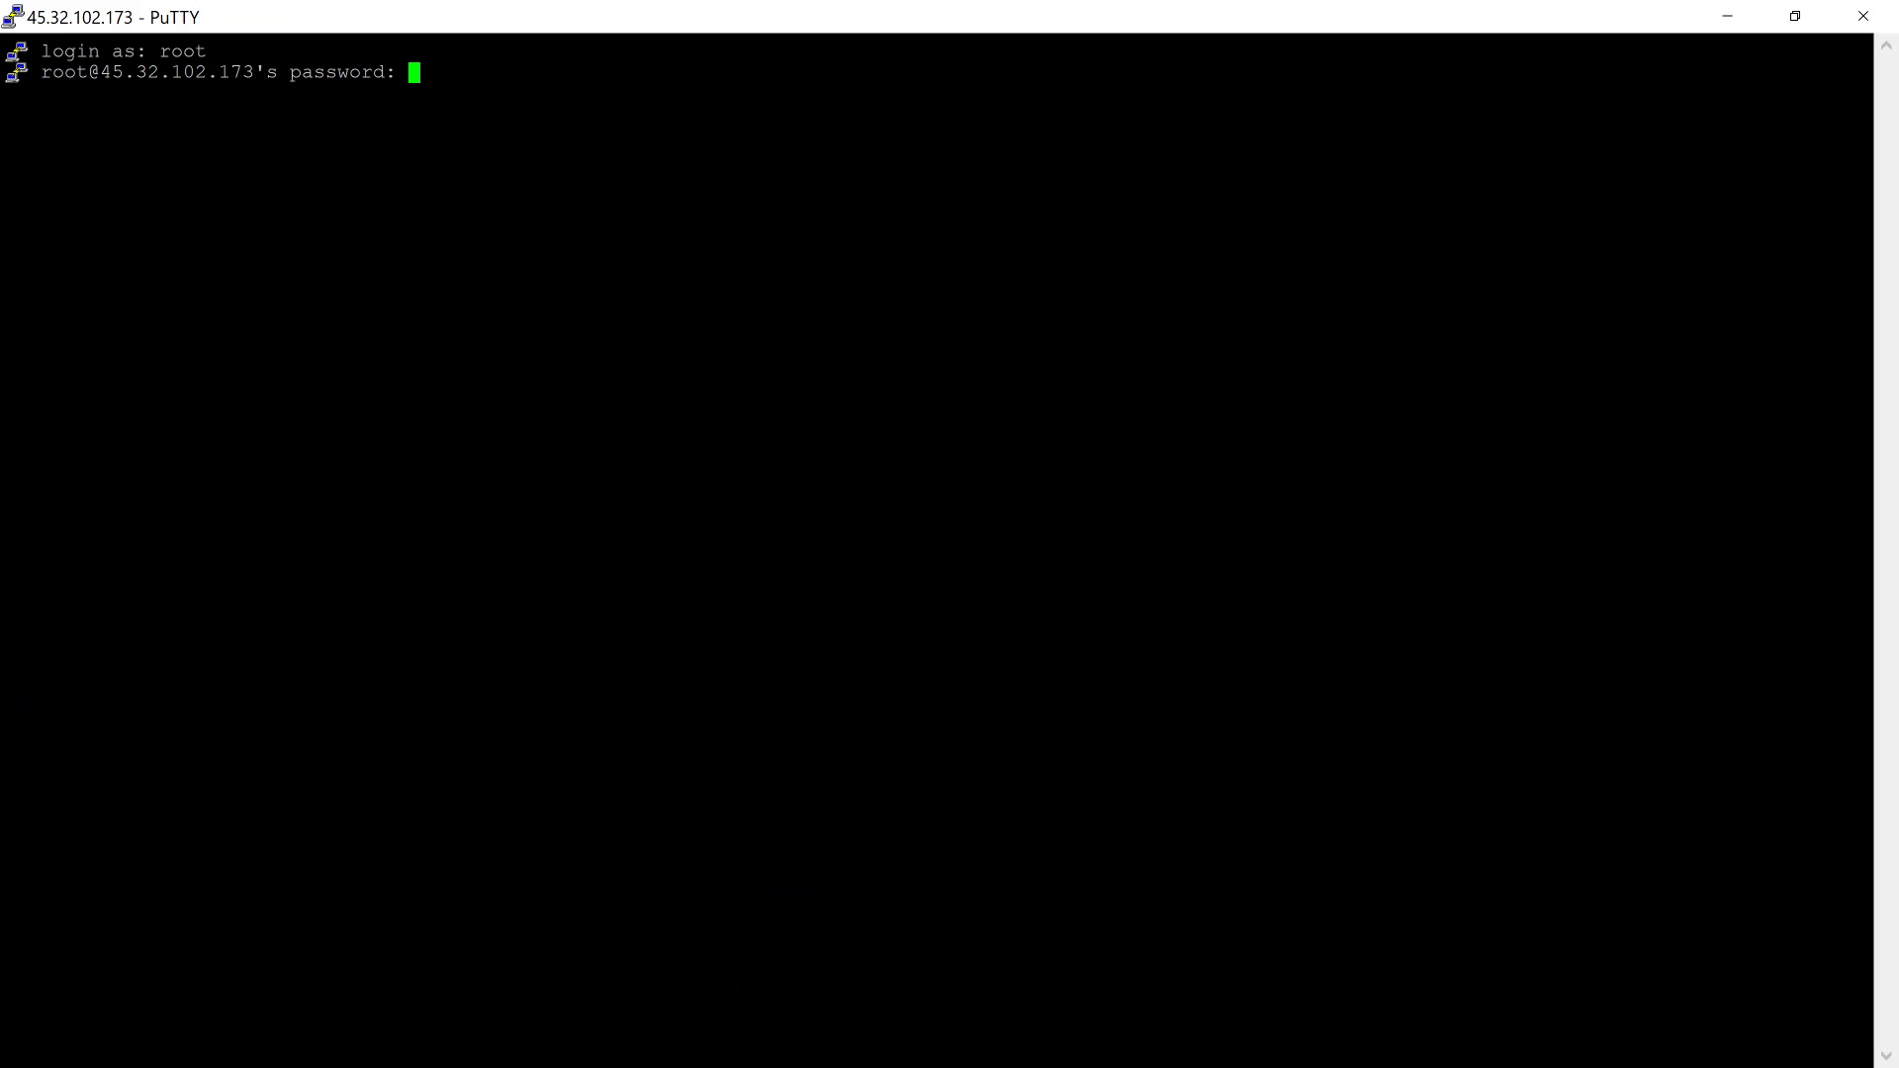
{"action": "key", "text": "Return"}
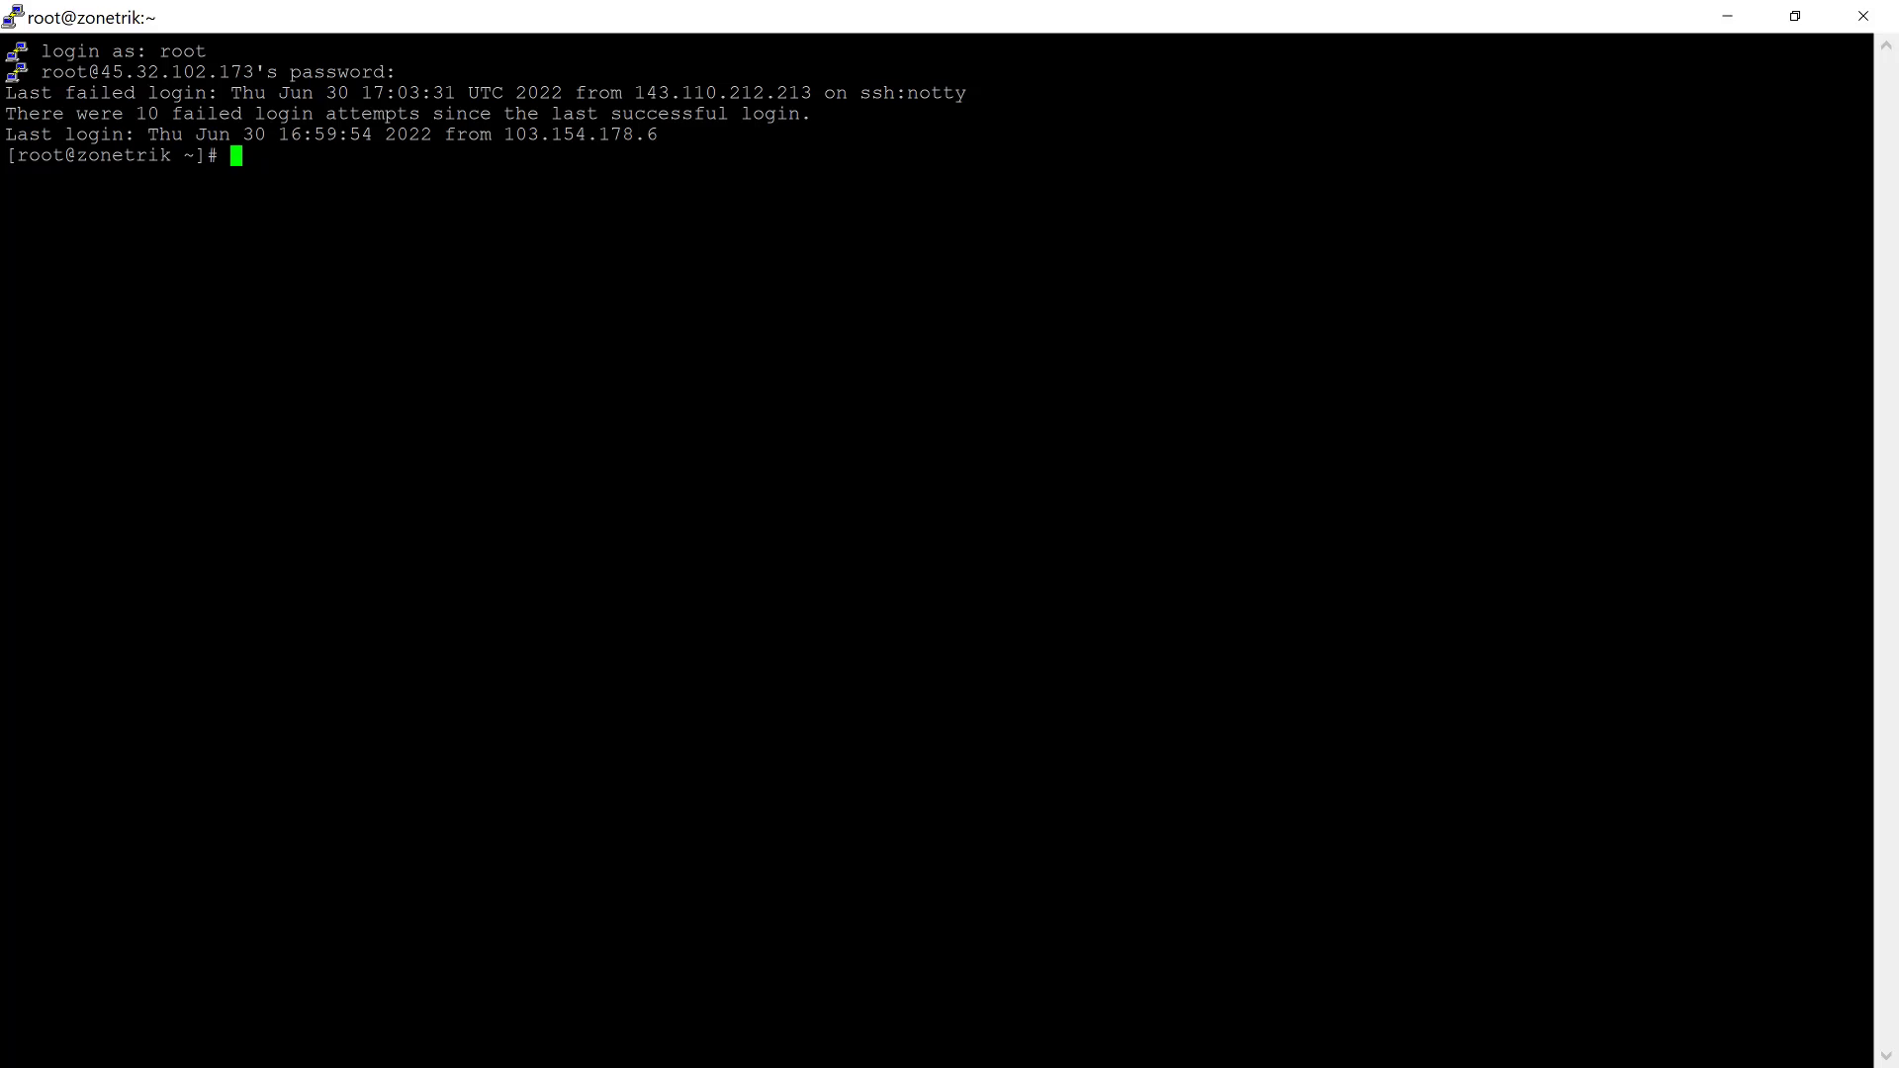
{"action": "type", "text": "curl -O http://vestacvestac"}
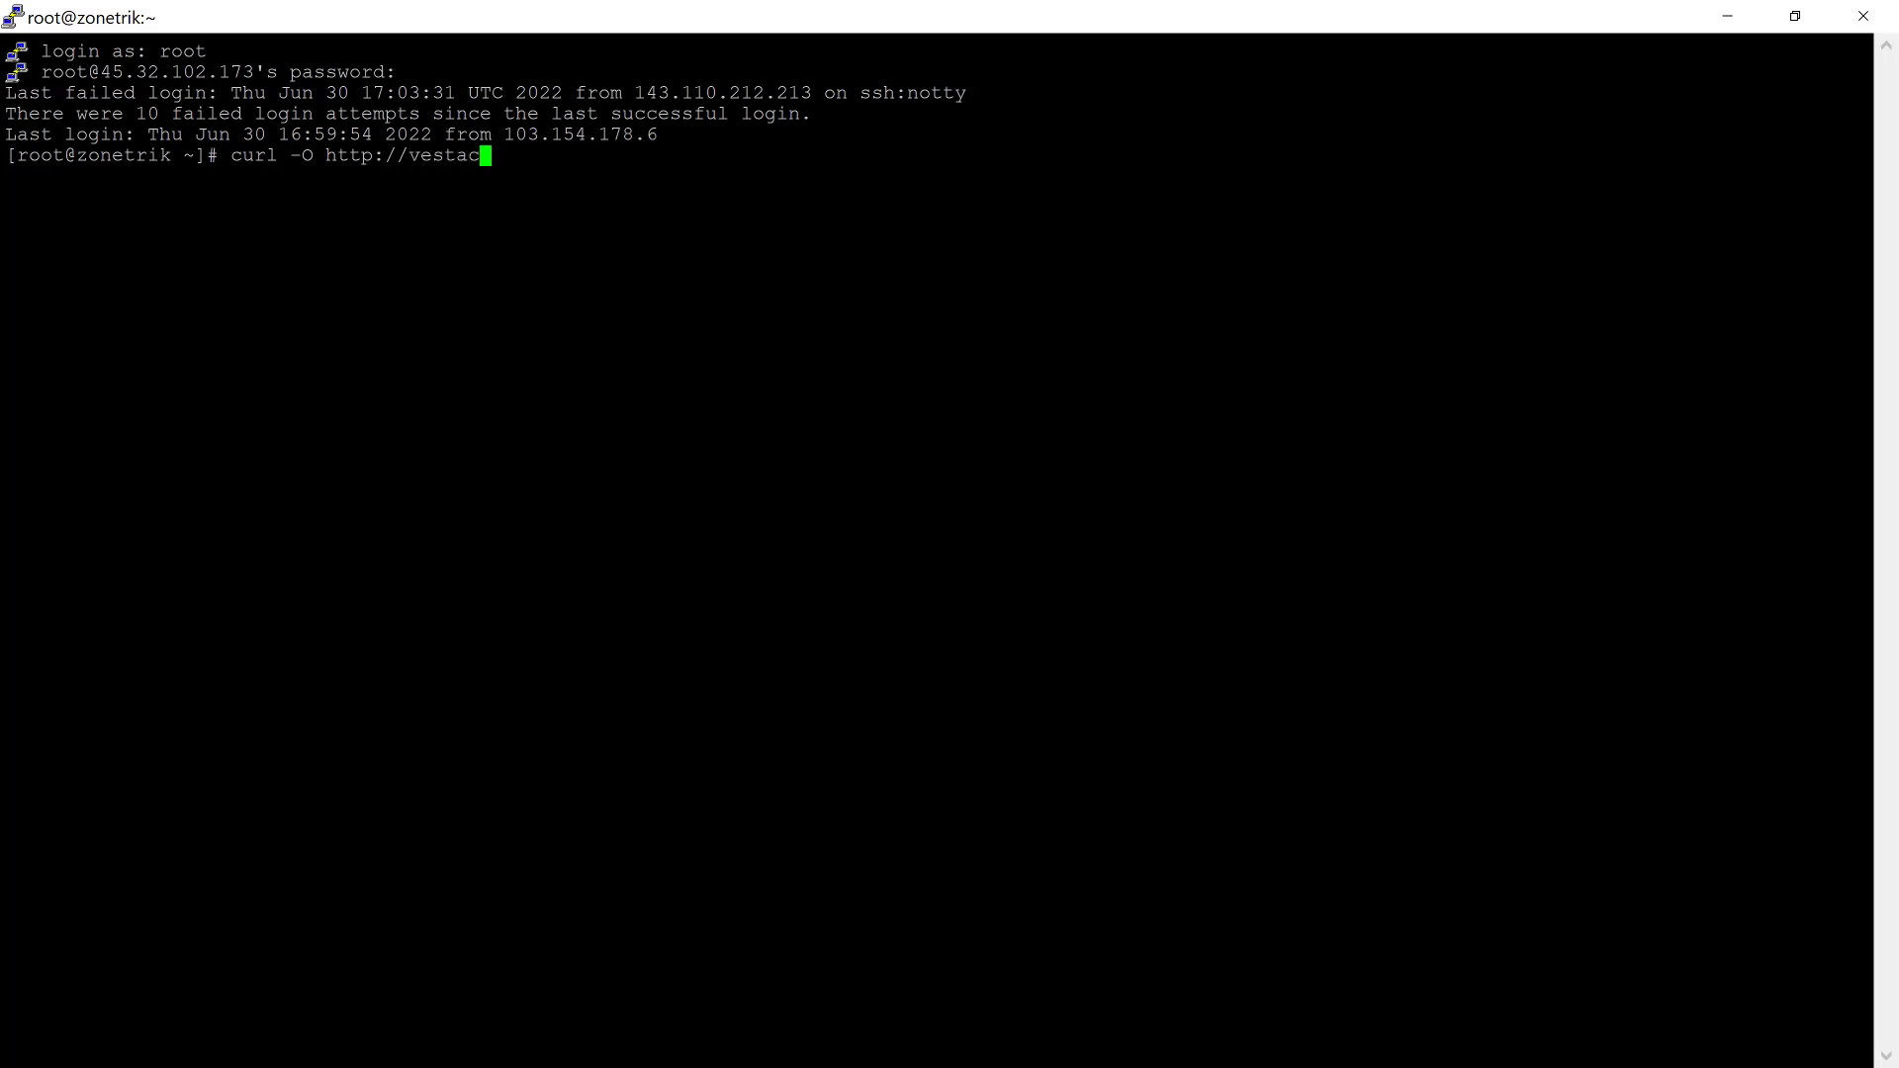
{"action": "type", "text": "p.com/pub/vst-install"}
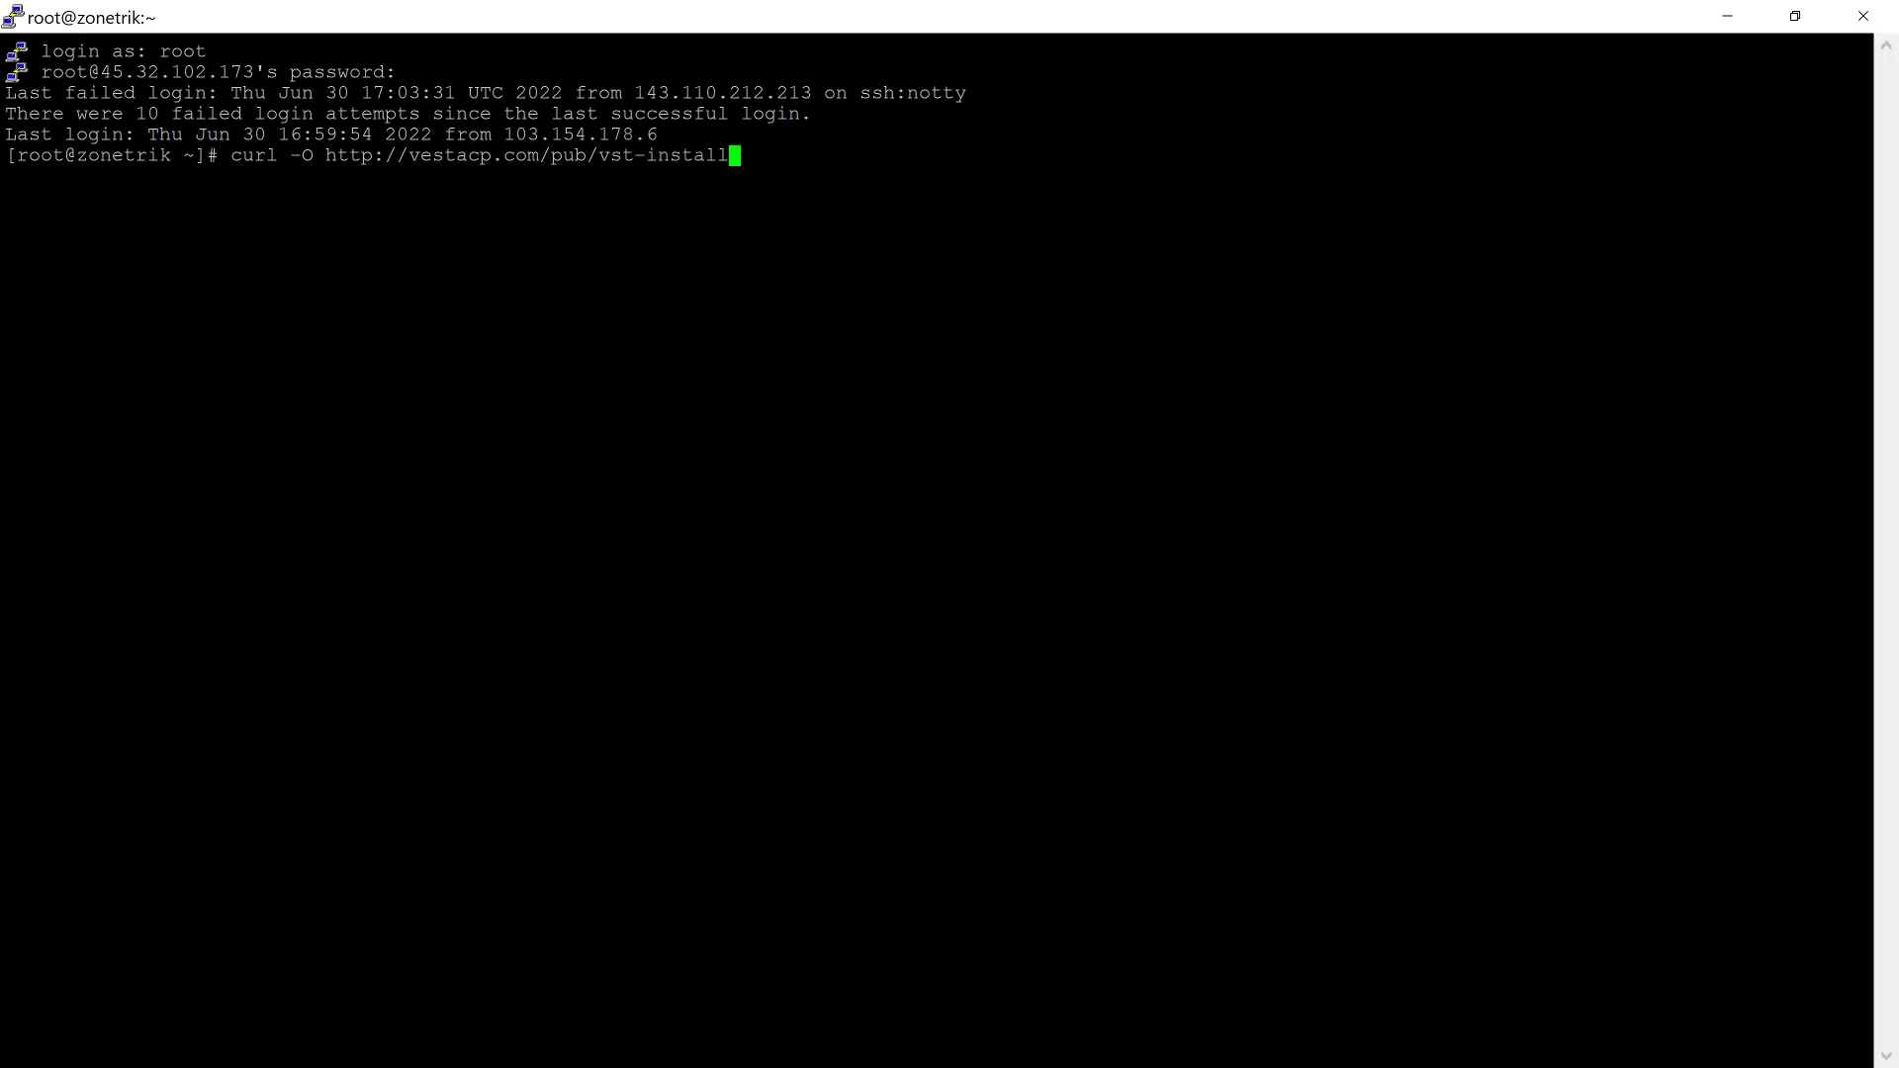
{"action": "type", "text": ".sh"}
Step: Run the curl download of vst-install.sh, then type the bash vst-istall.sh command
{"action": "key", "text": "Return"}
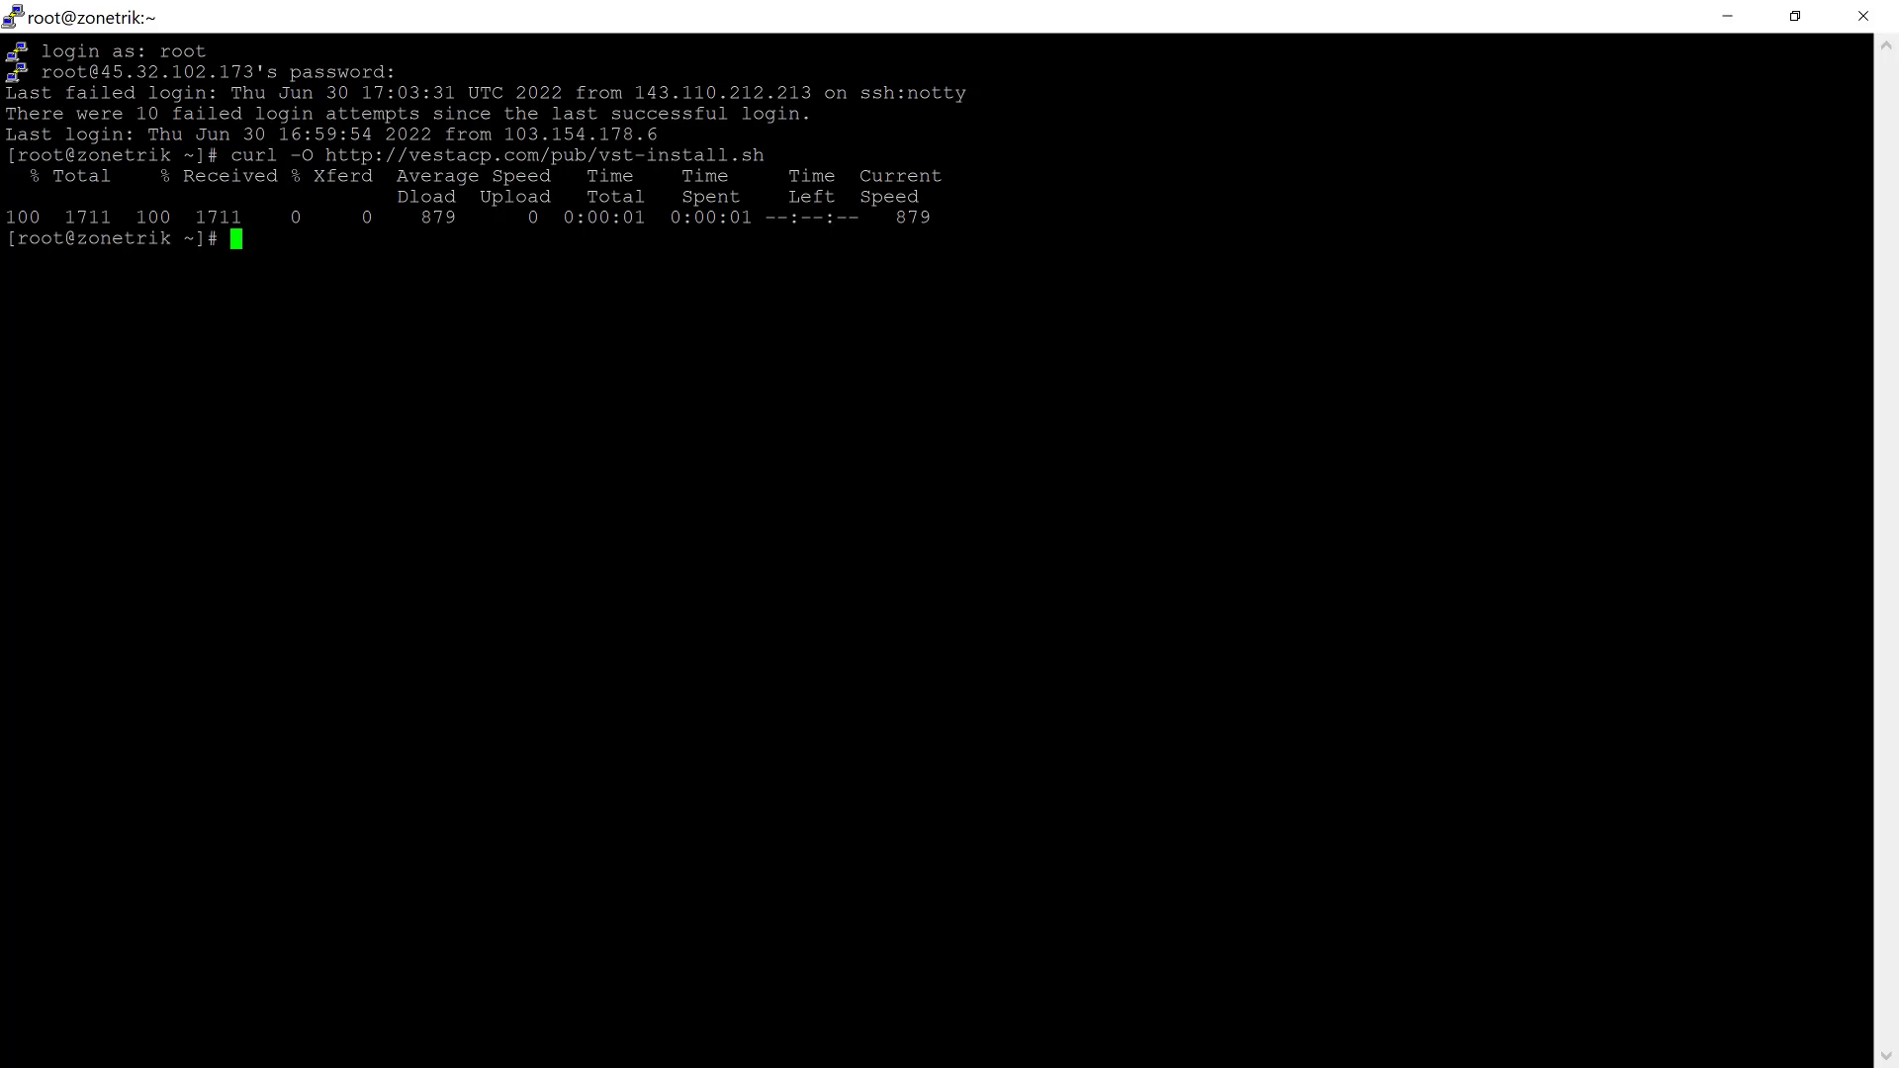
{"action": "type", "text": "bash vst-is"}
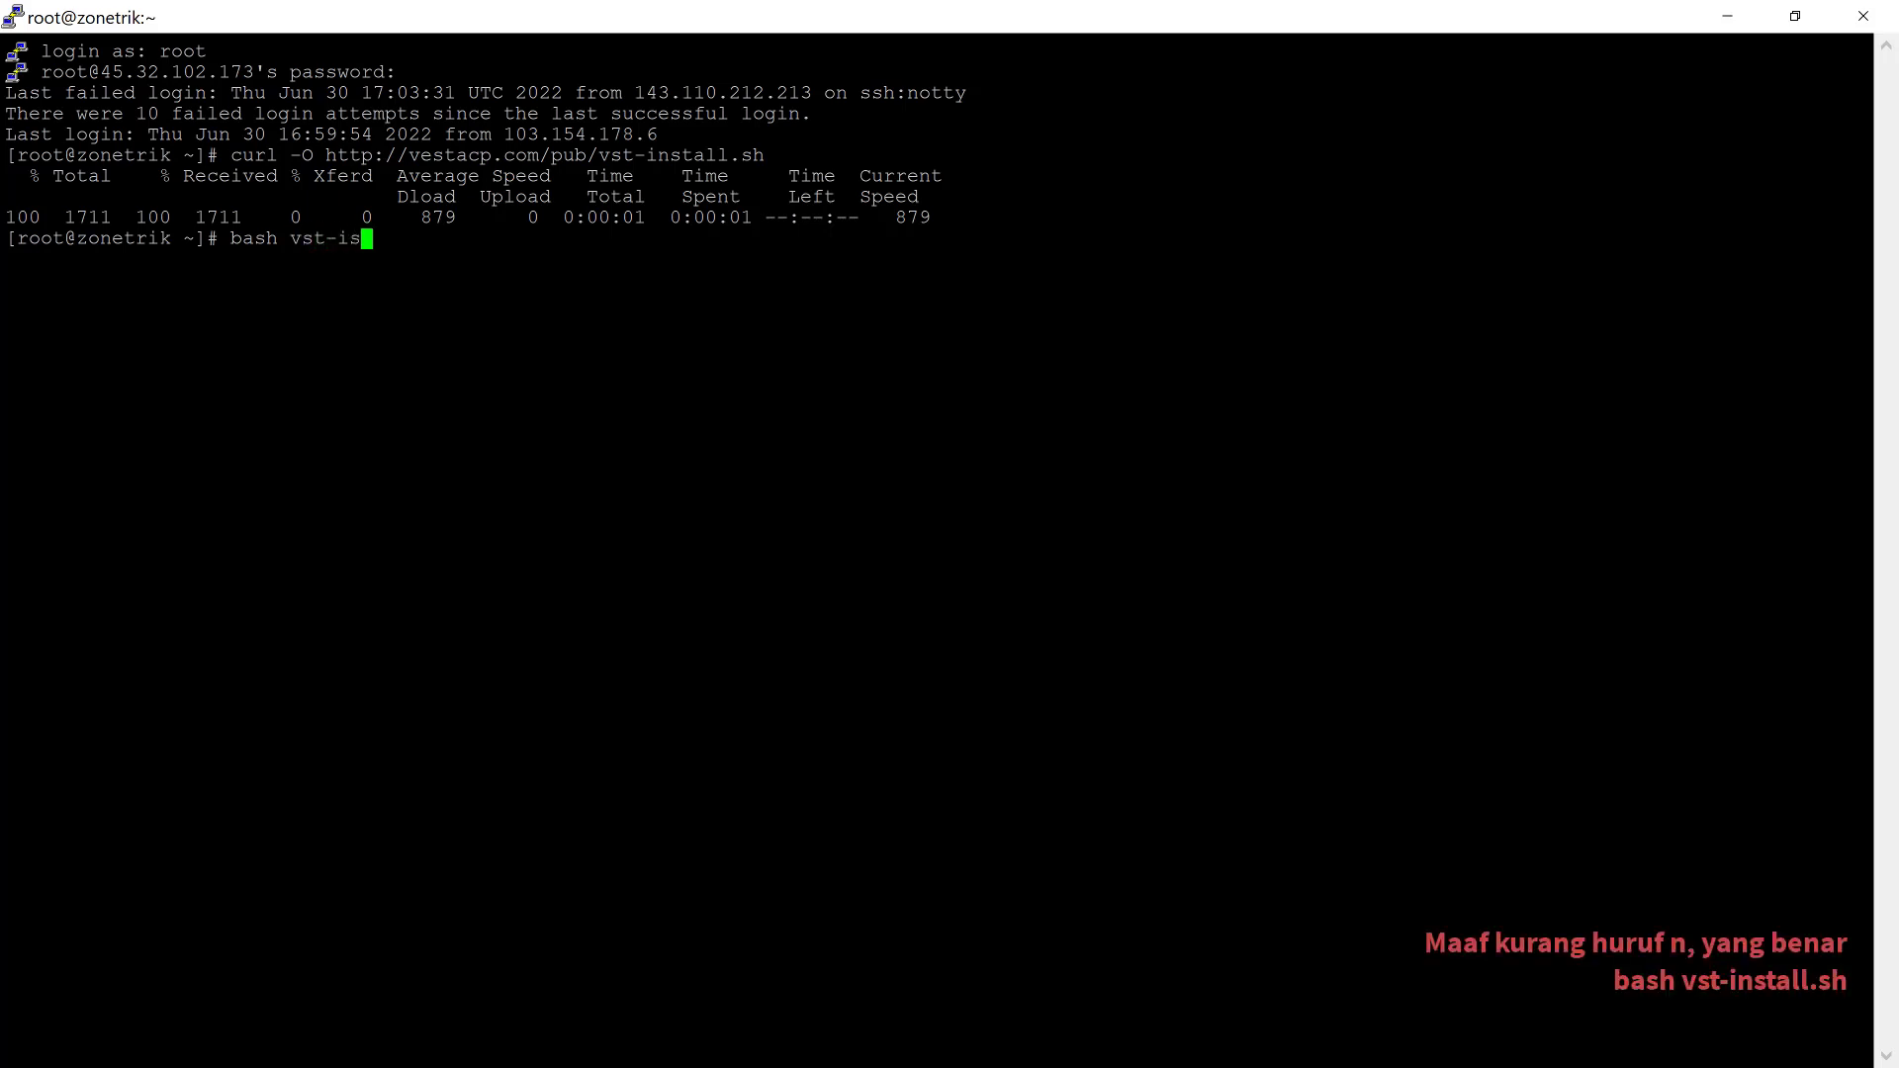
{"action": "type", "text": "tall.sh"}
Step: Run bash vst-install.sh, fixing the misspelled file name after the 'No such file' error
{"action": "type", "text": "-f"}
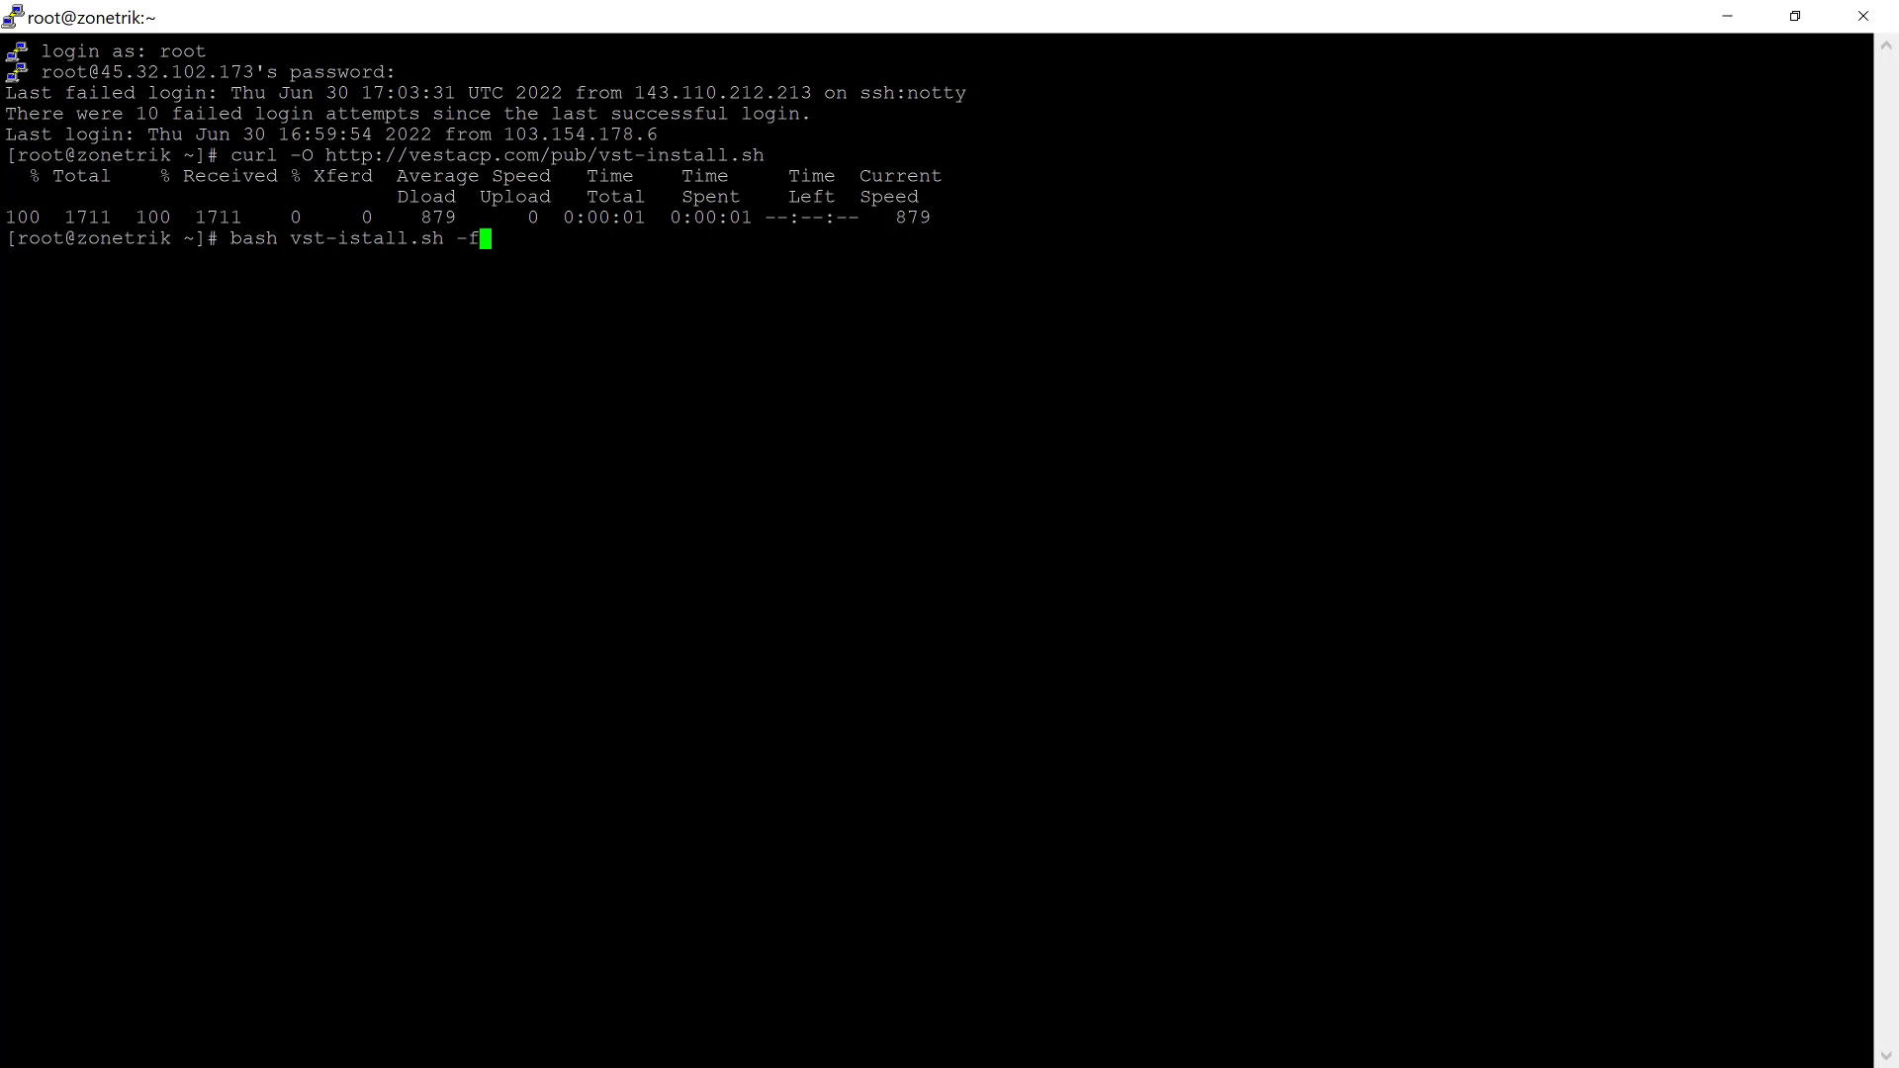
{"action": "key", "text": "BackSpace"}
{"action": "key", "text": "BackSpace"}
{"action": "key", "text": "BackSpace"}
{"action": "key", "text": "Return"}
{"action": "key", "text": "Up"}
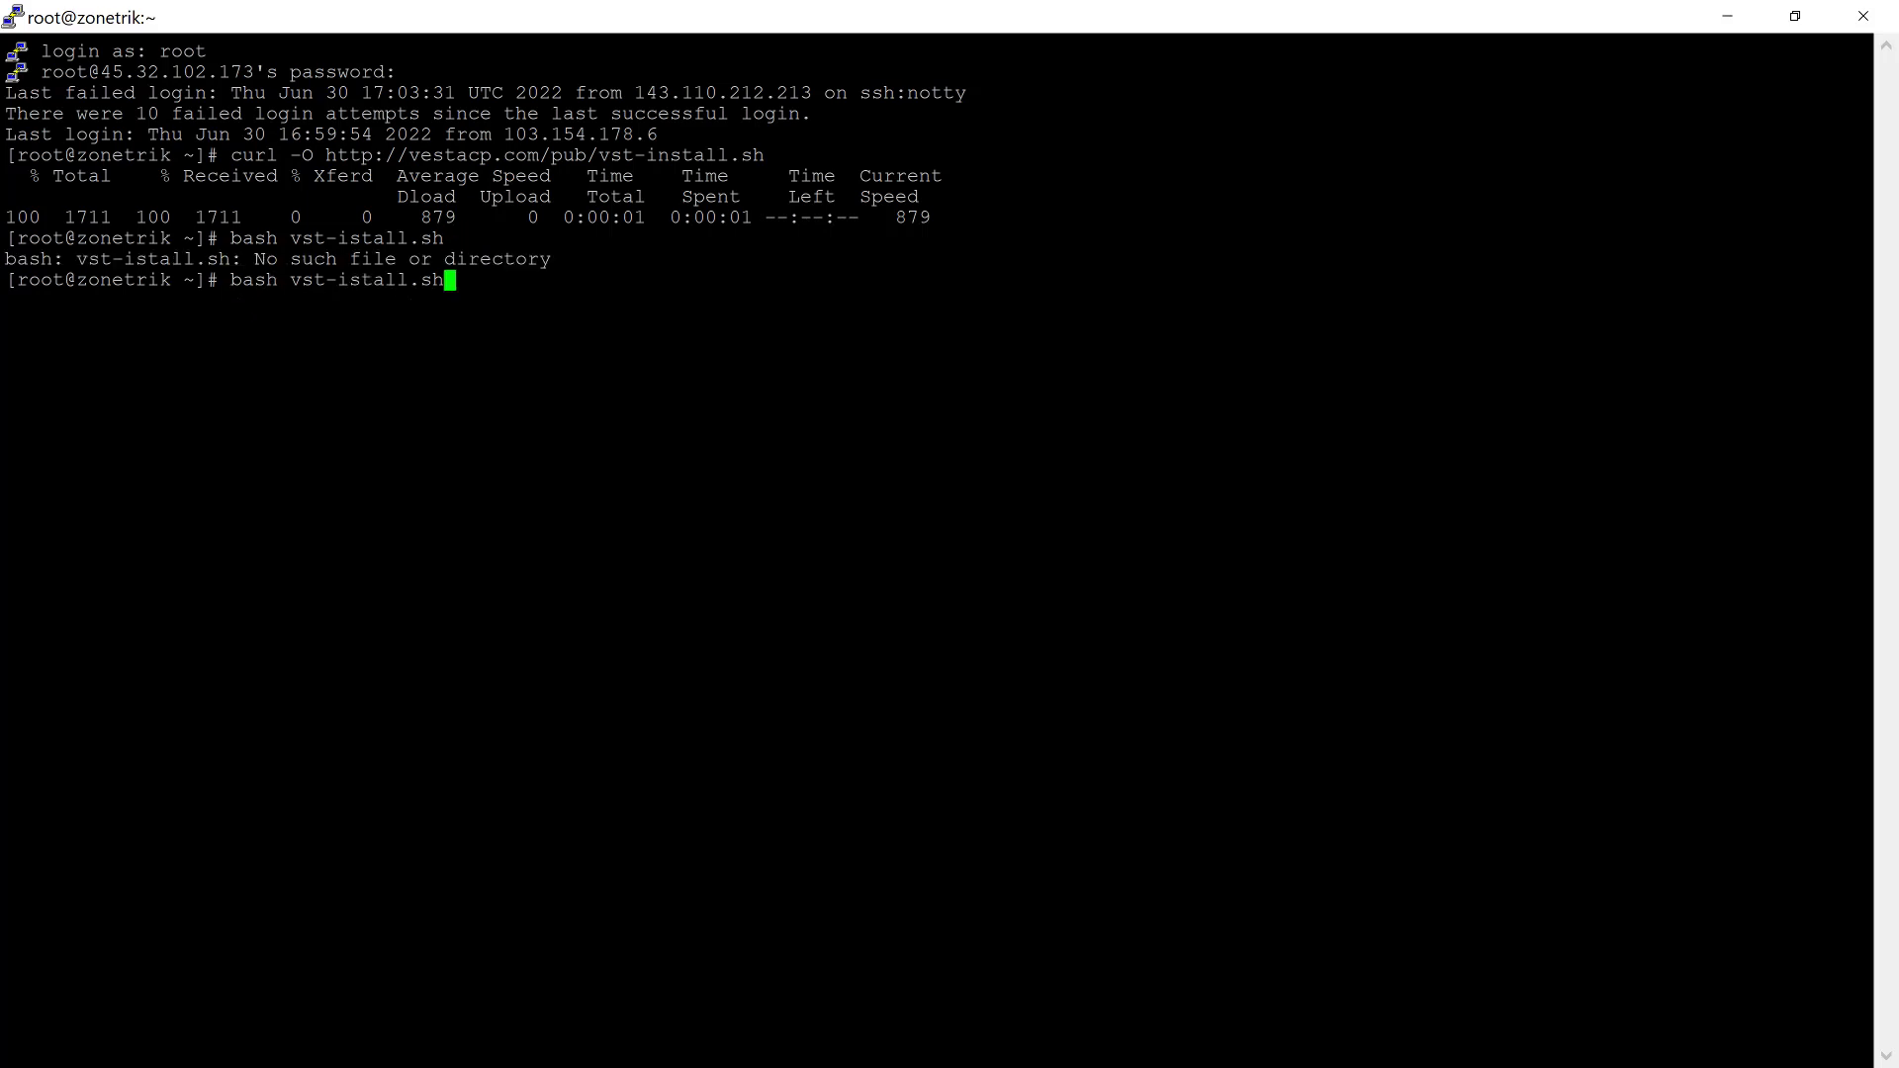
{"action": "key", "text": "Left"}
{"action": "key", "text": "Left"}
{"action": "key", "text": "Left"}
{"action": "key", "text": "Left"}
{"action": "key", "text": "Left"}
{"action": "key", "text": "Left"}
{"action": "key", "text": "Left"}
{"action": "key", "text": "Left"}
{"action": "type", "text": "n"}
{"action": "key", "text": "Return"}
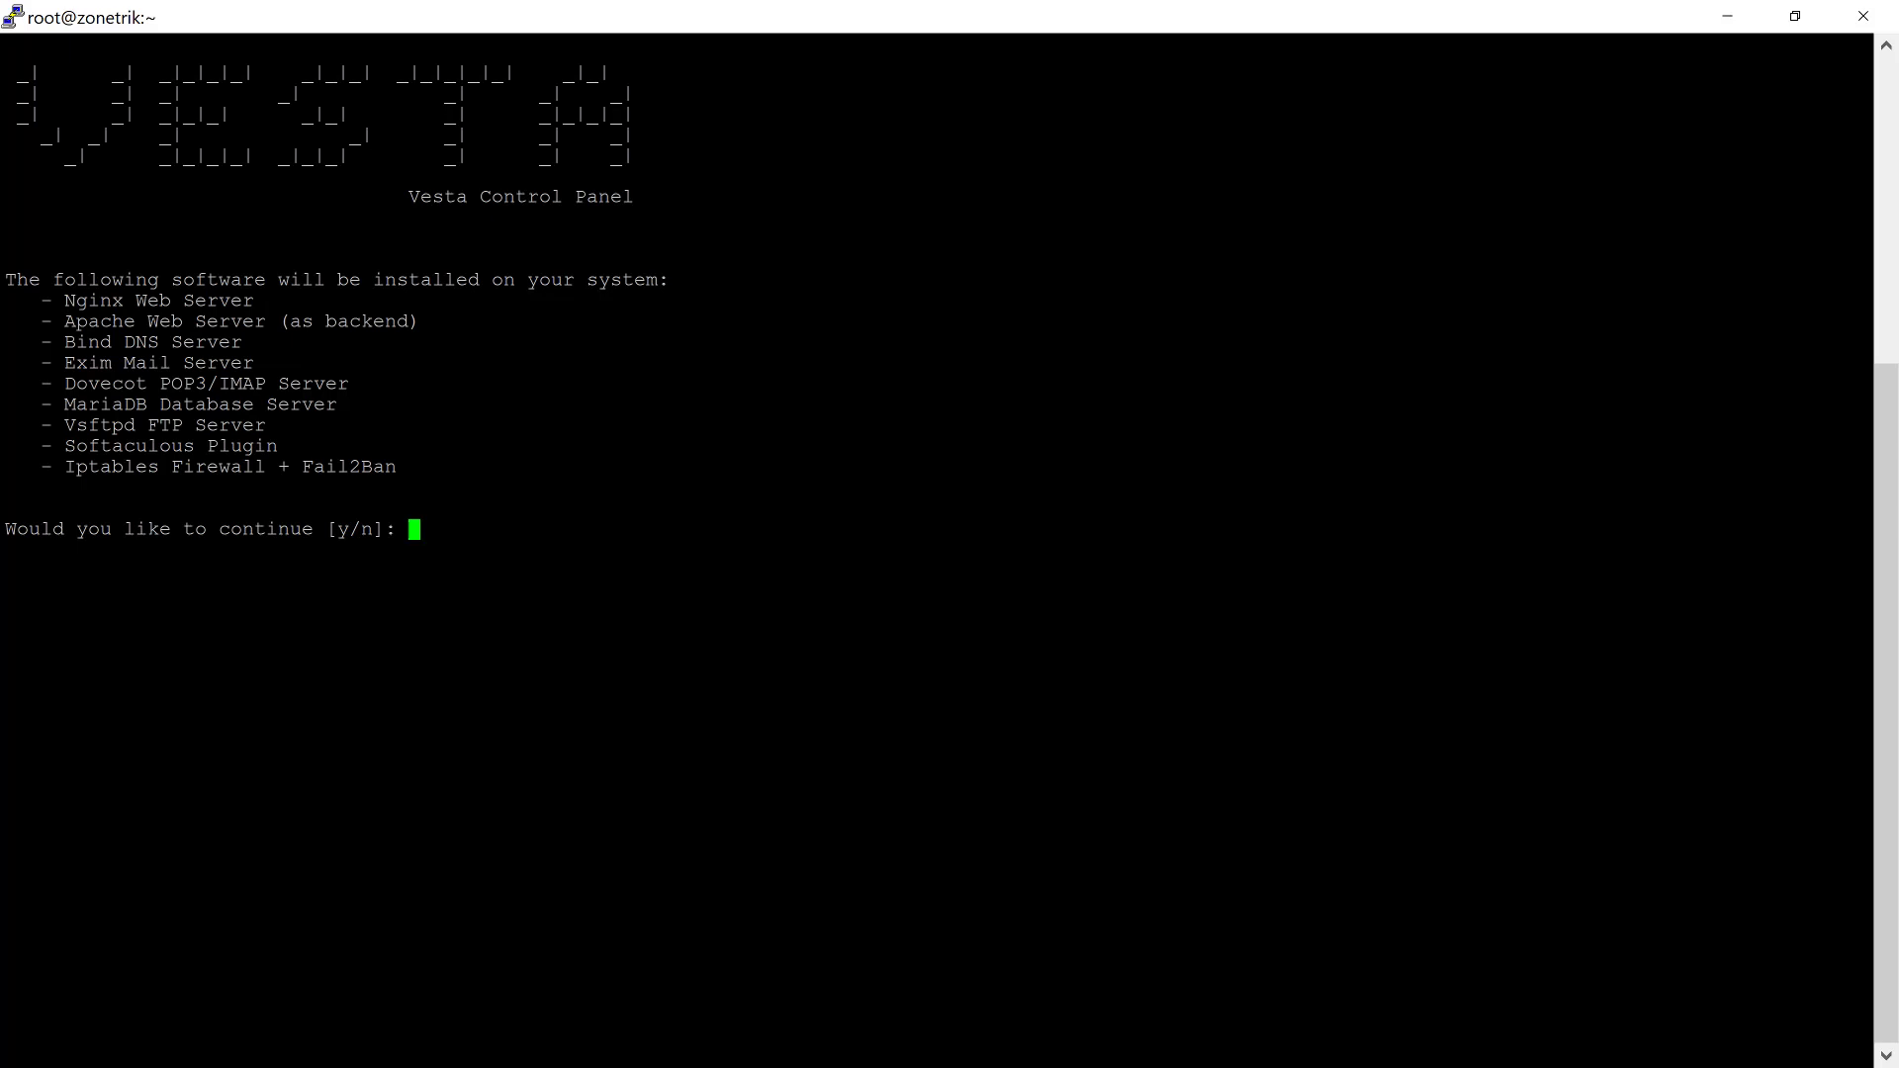
Step: Answer y, enter the admin e-mail address, and accept port 8083 and hostname zonetrik
{"action": "type", "text": "y"}
{"action": "key", "text": "Return"}
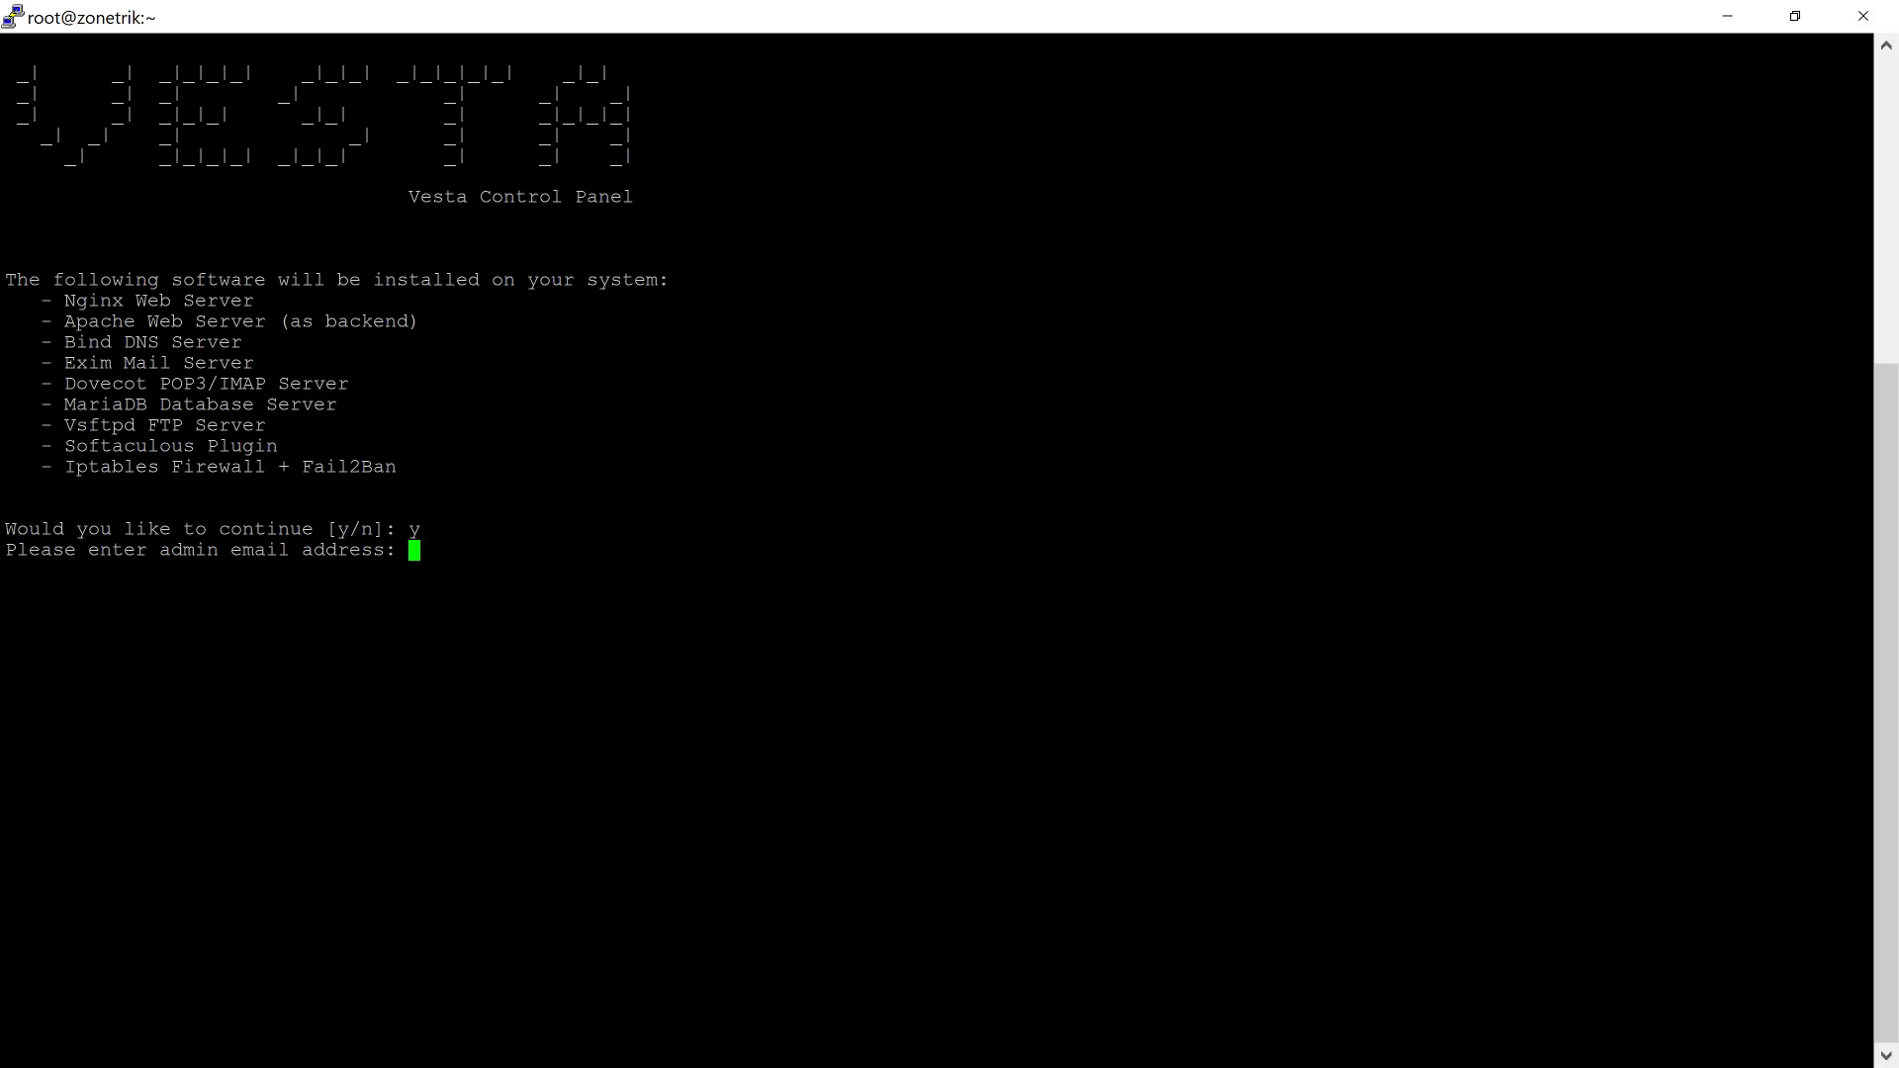
{"action": "type", "text": "alamatemail@dmcamai"}
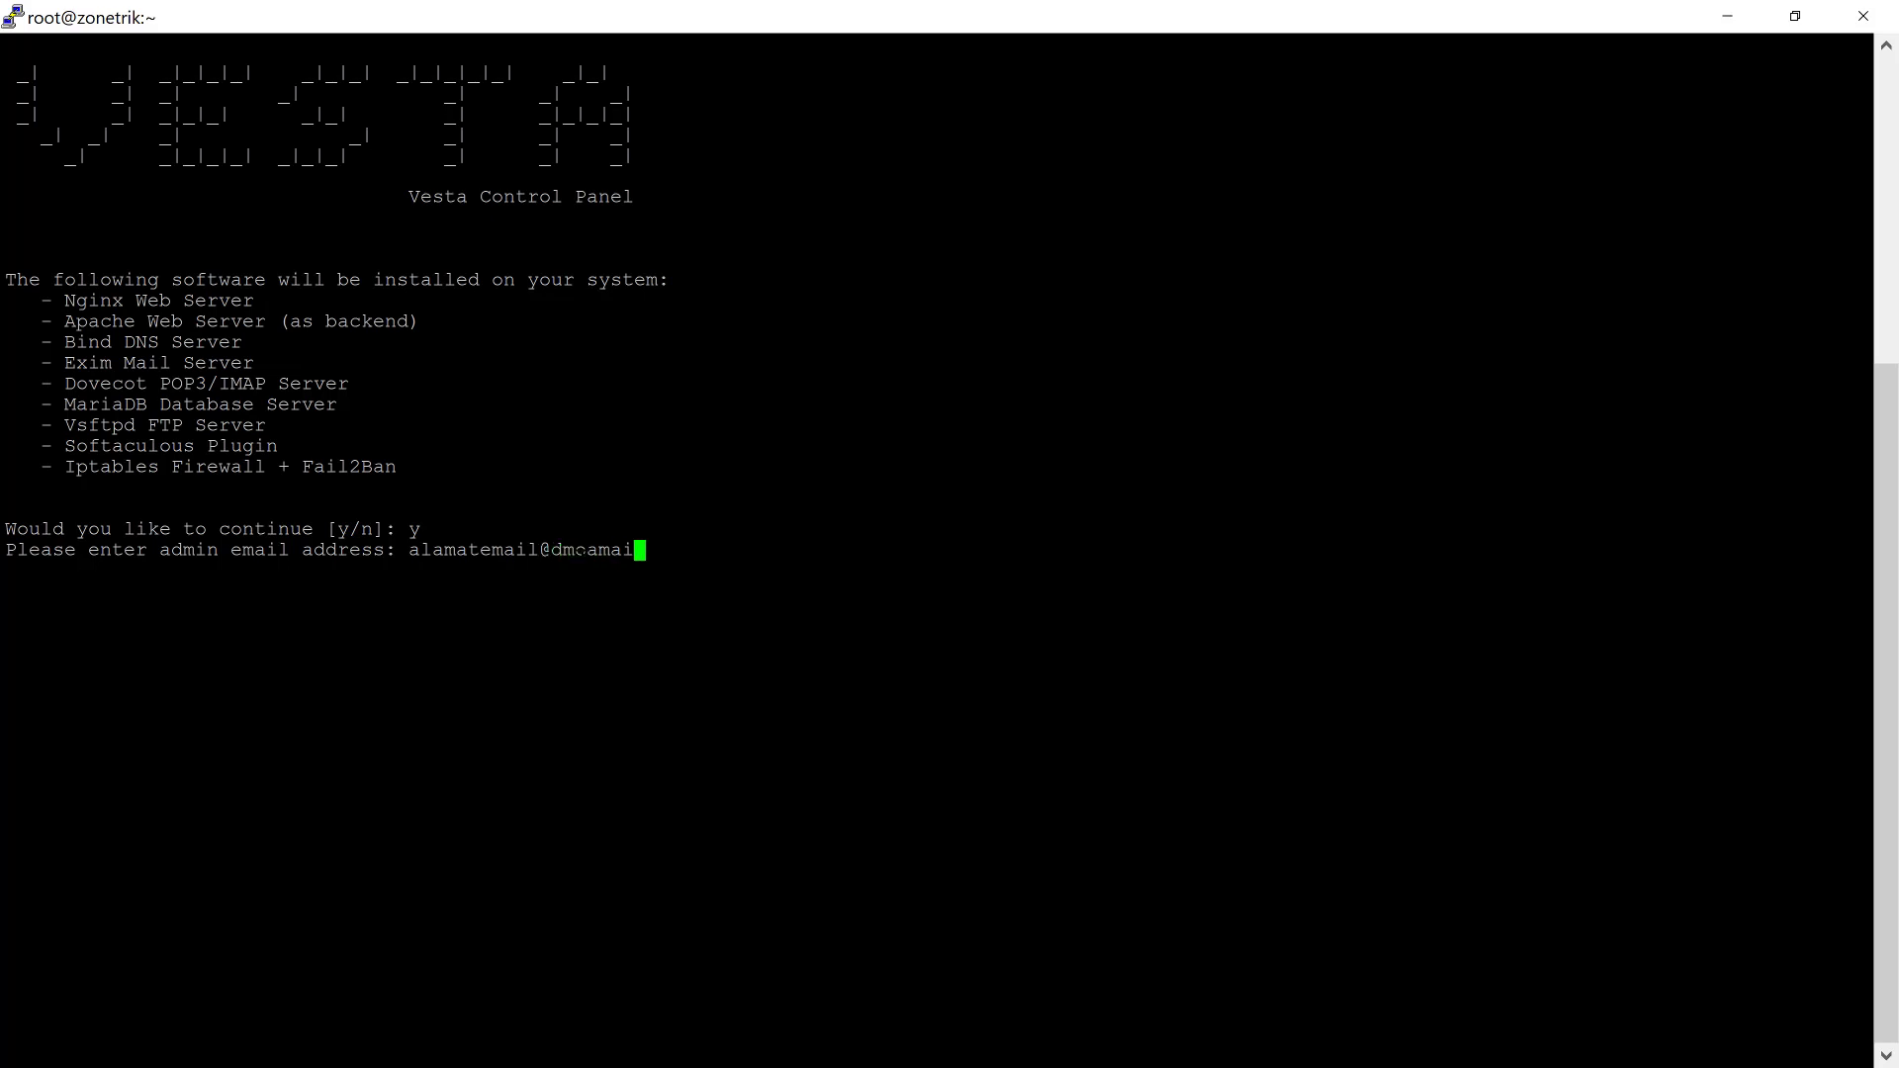
{"action": "type", "text": "nkamu.com"}
{"action": "key", "text": "Return"}
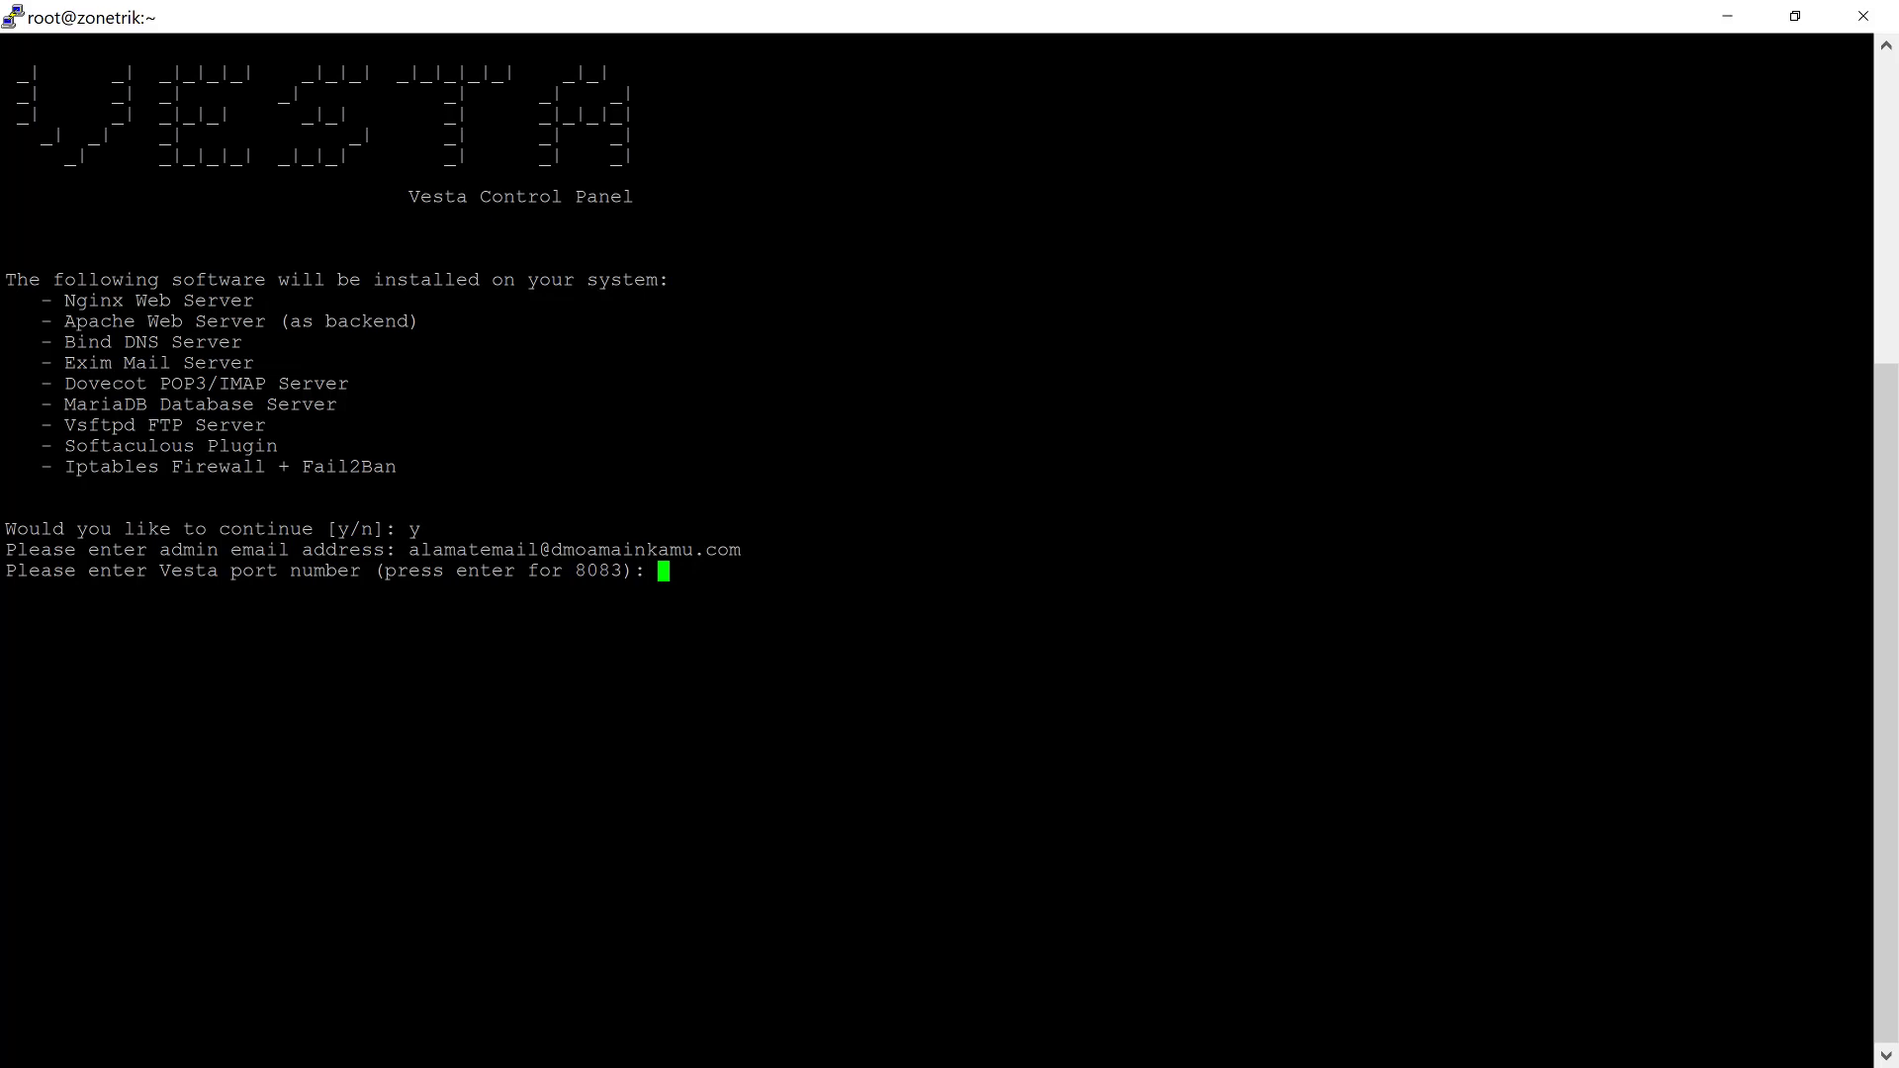
{"action": "key", "text": "Return"}
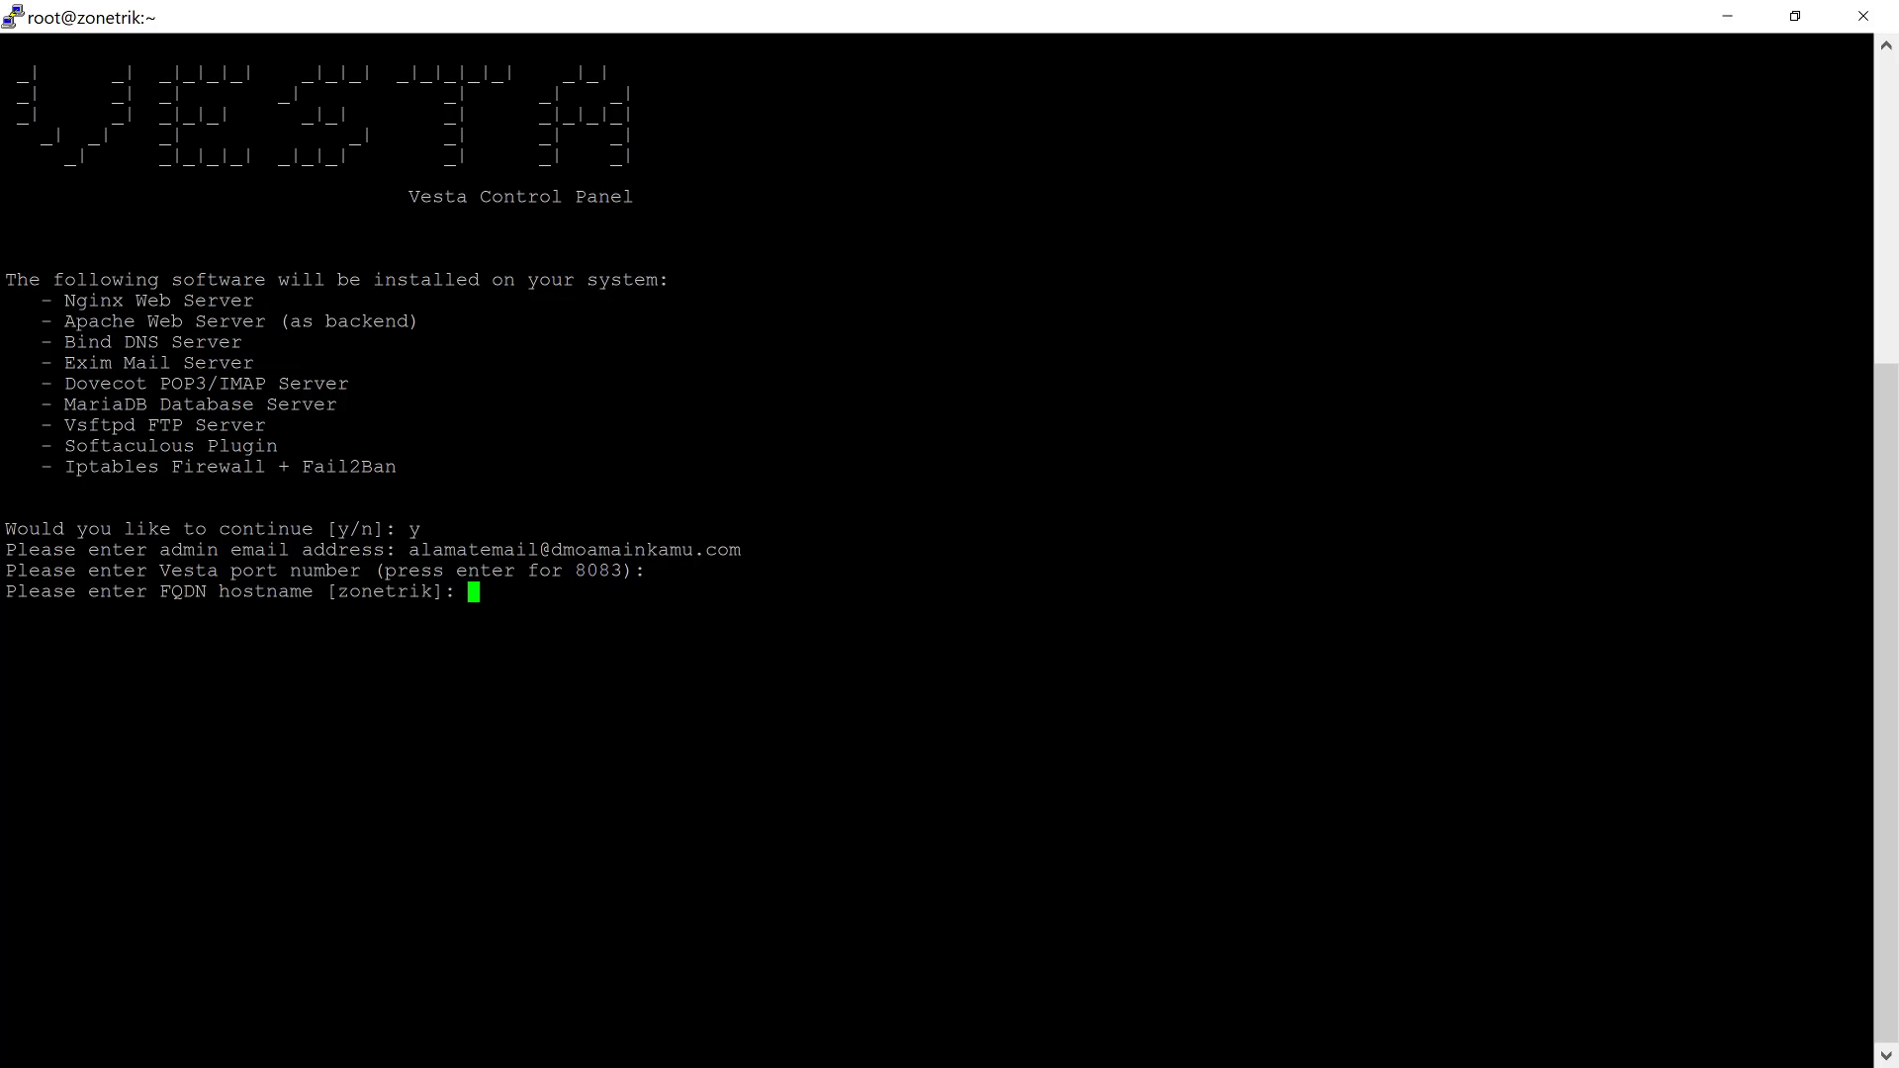
{"action": "key", "text": "Return"}
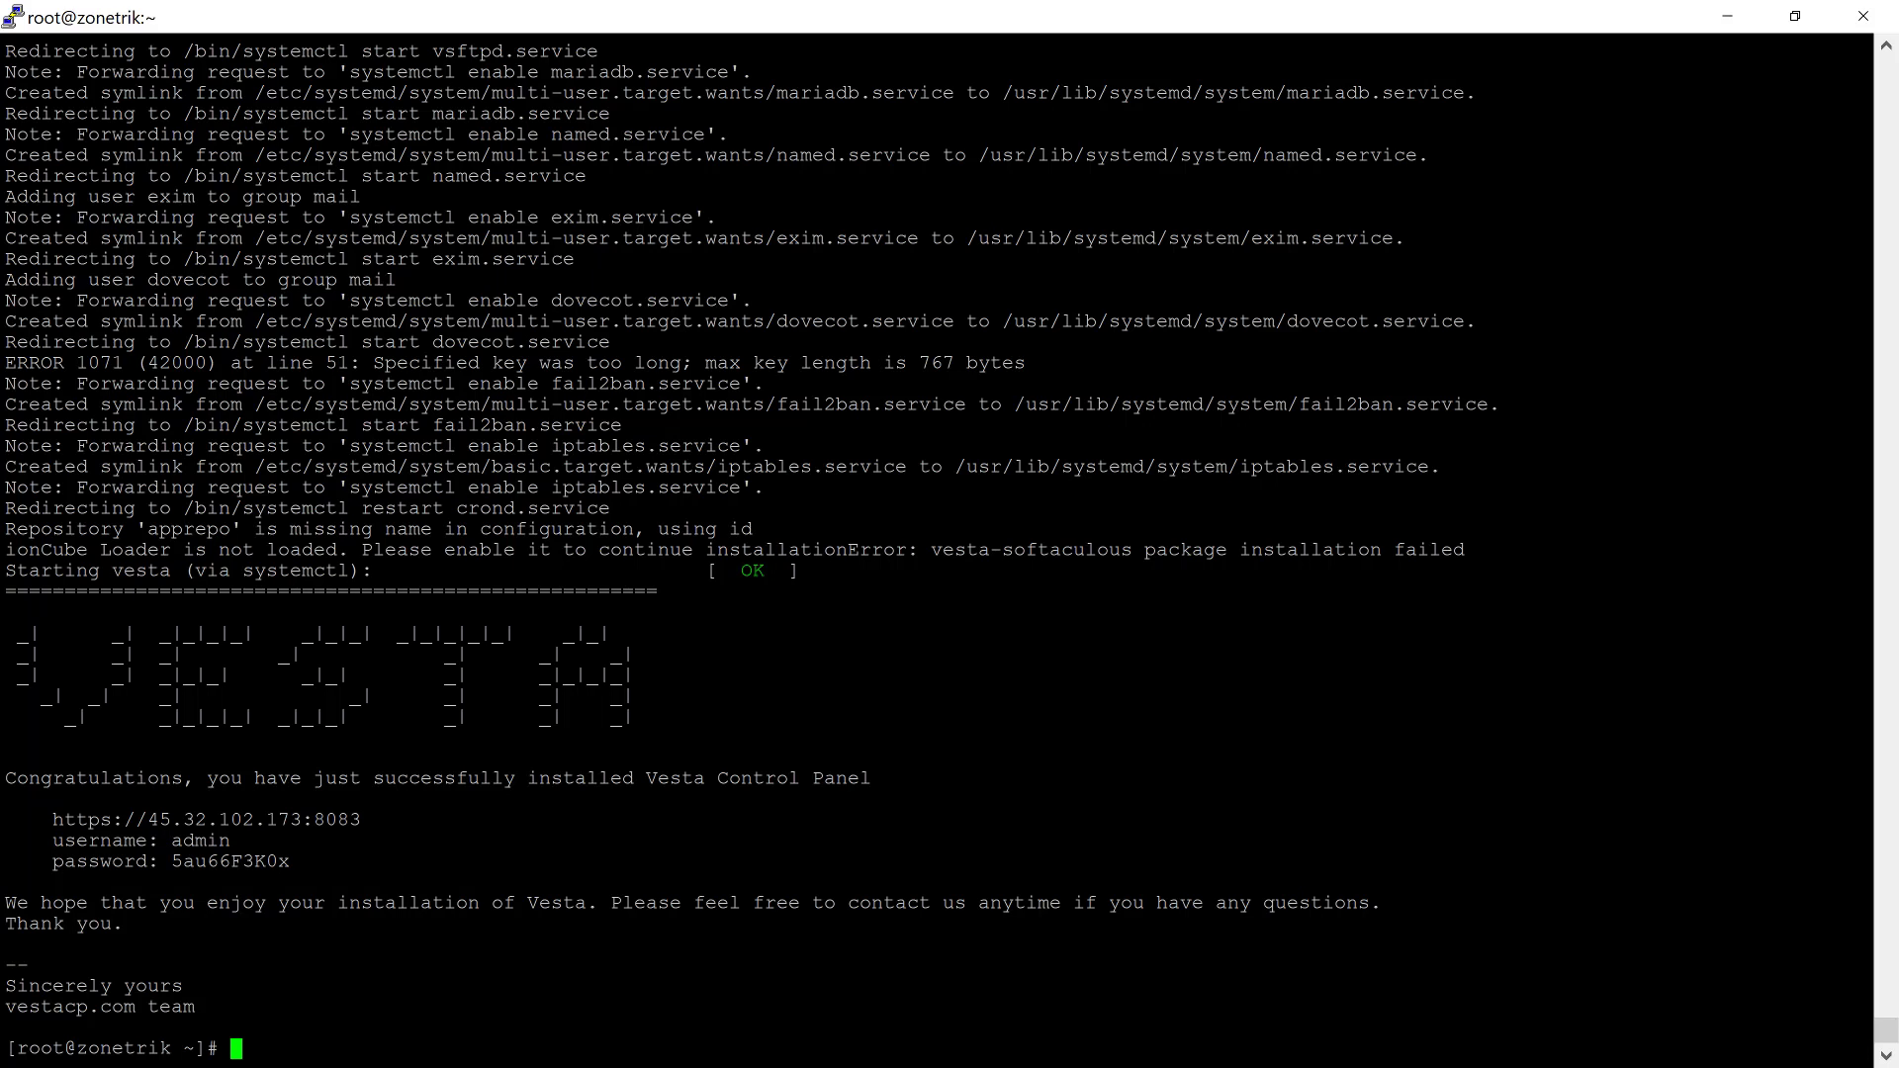
Step: Select the finished installer's login URL, username and password lines in the terminal
{"action": "left_click_drag", "start_coordinate": [1865, 862], "coordinate": [51, 818]}
Step: Paste the Vesta login address, username admin and password into a new Notepad note
{"action": "right_click", "coordinate": [51, 819]}
{"action": "left_click", "coordinate": [1794, 16]}
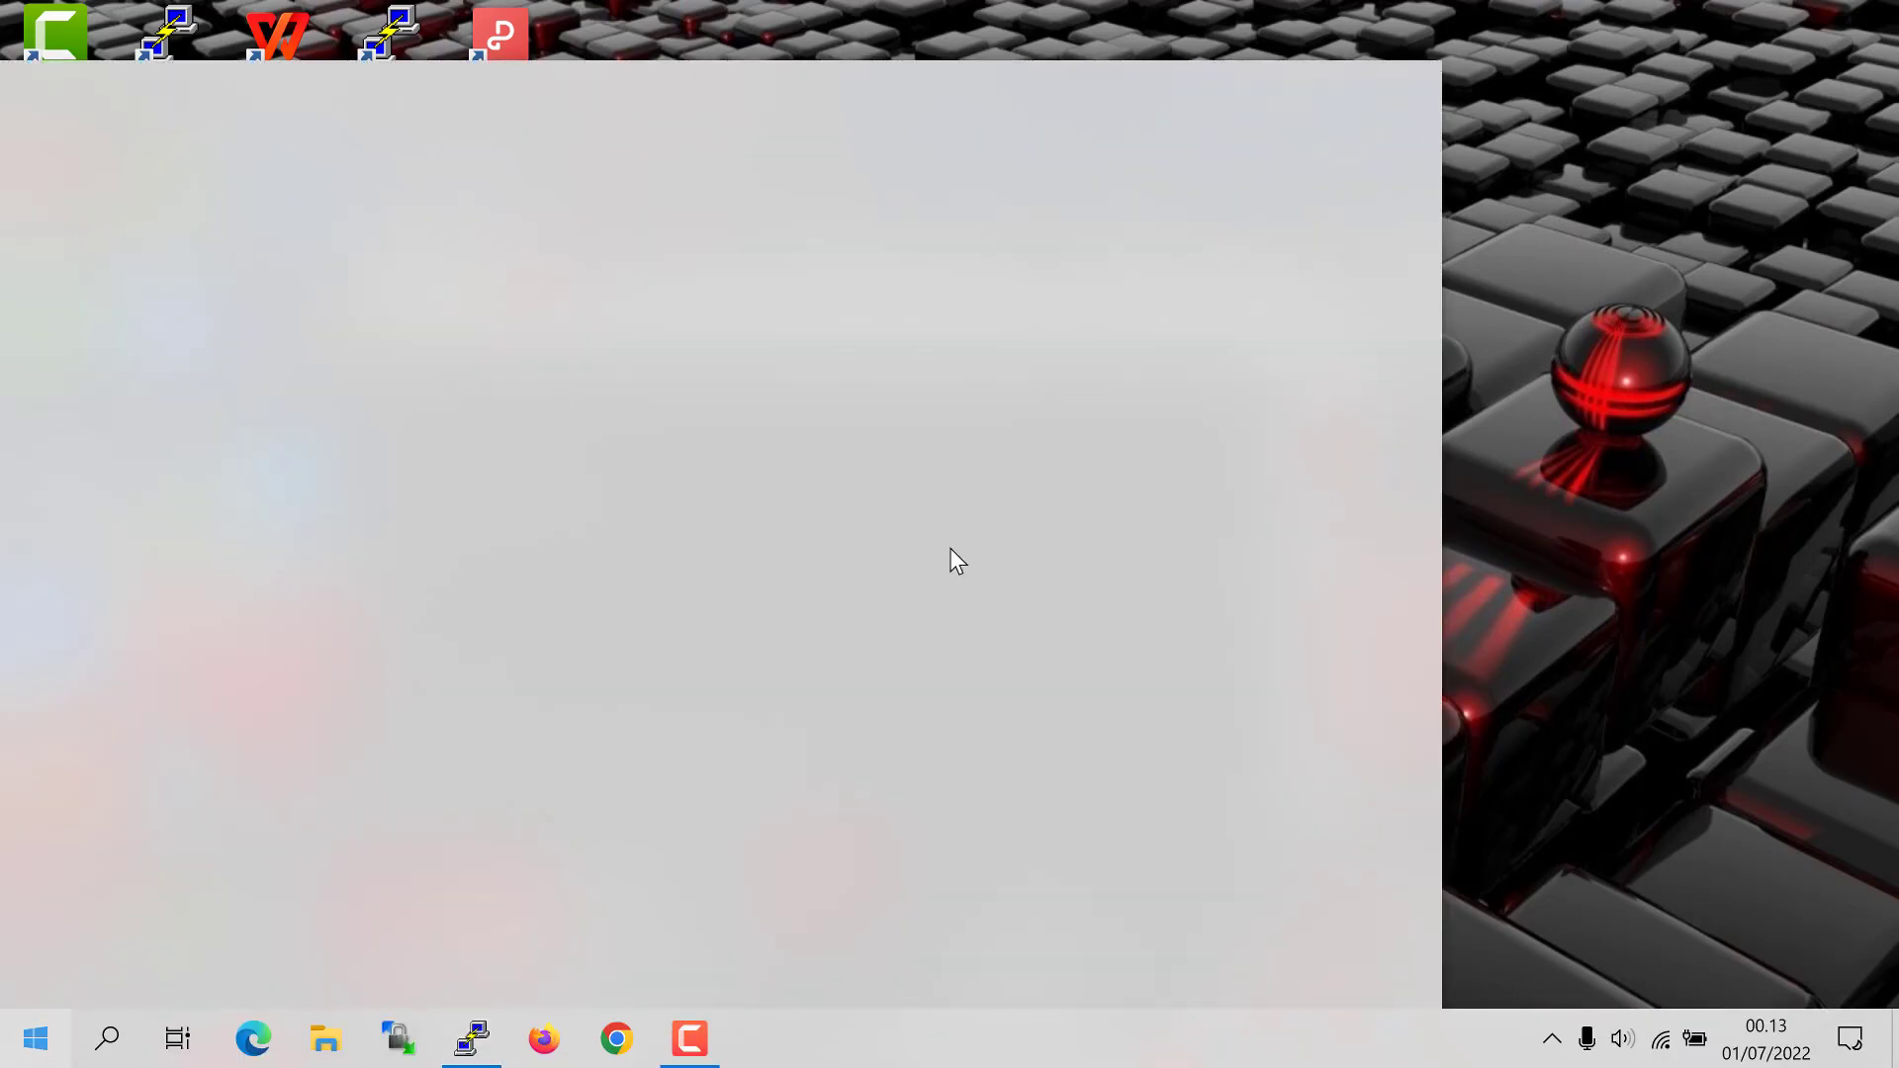
{"action": "left_click", "coordinate": [1339, 263]}
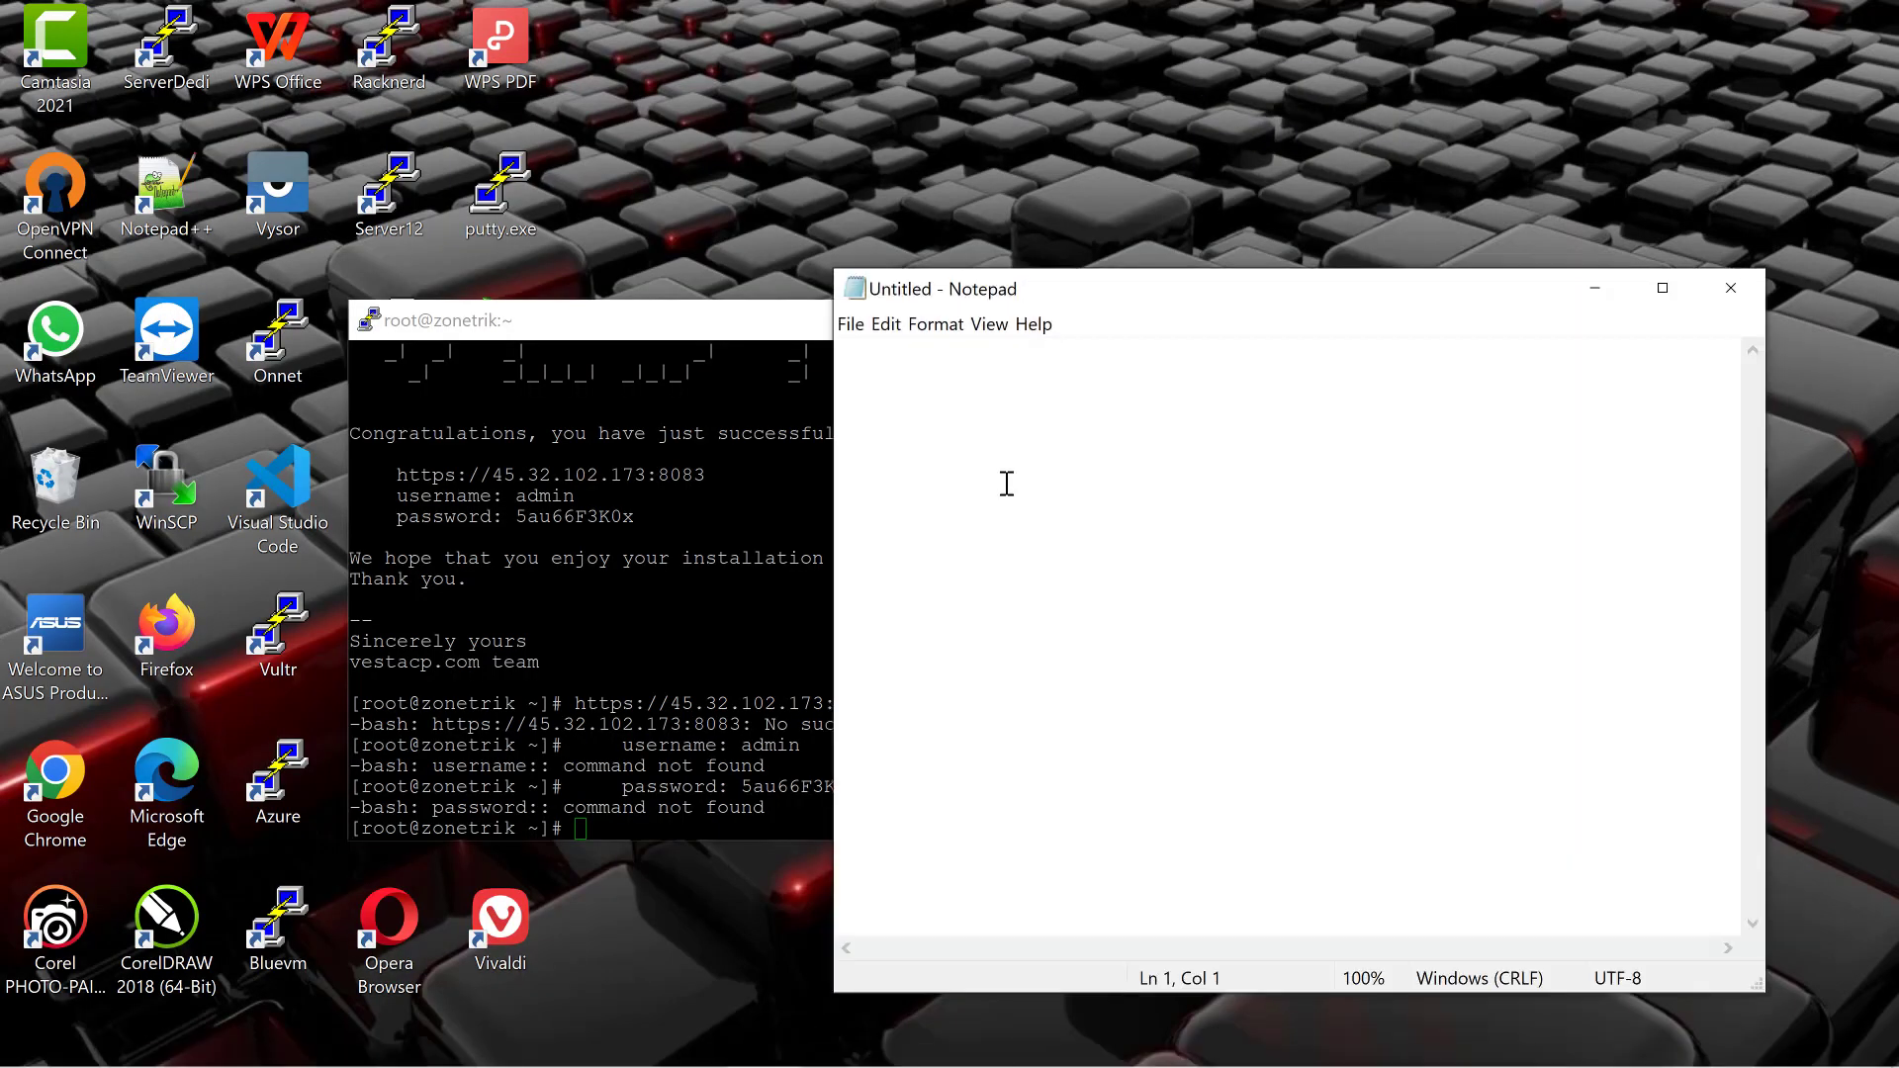
{"action": "right_click", "coordinate": [1005, 424]}
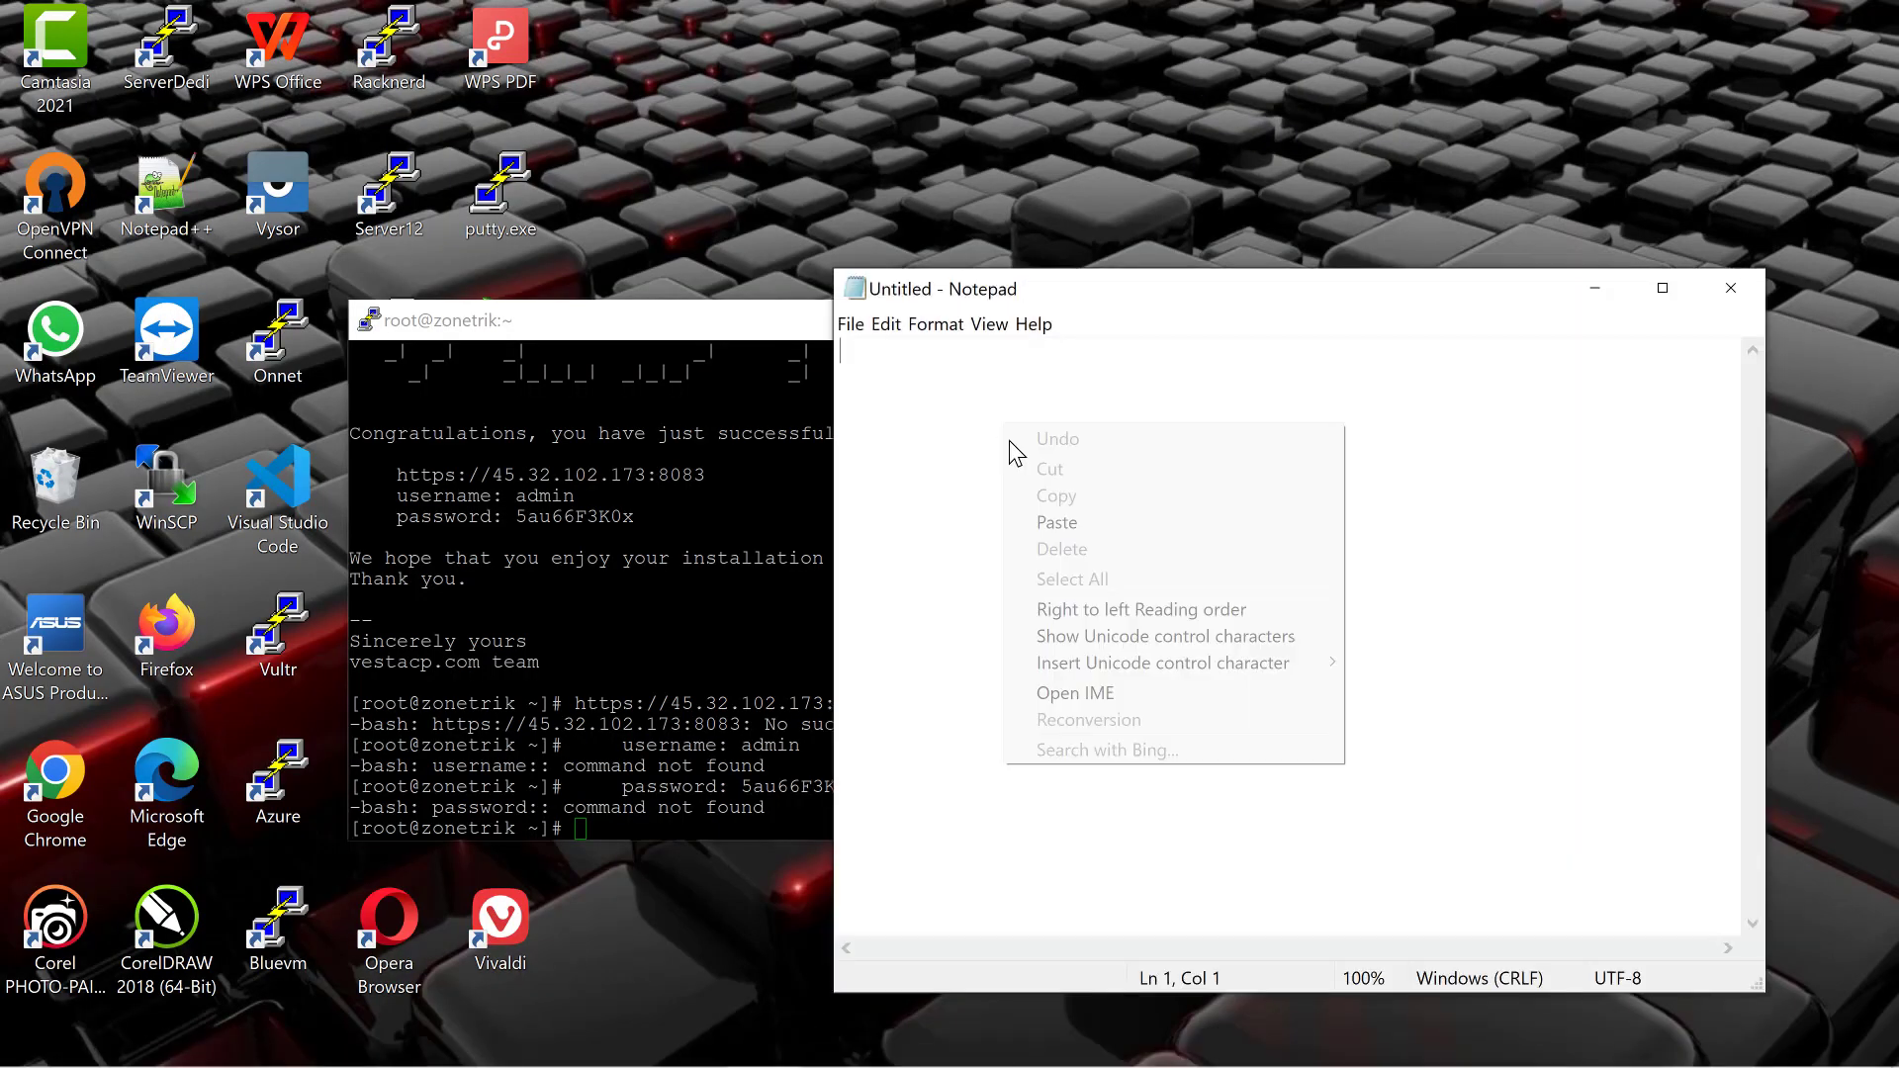
{"action": "left_click", "coordinate": [1055, 524]}
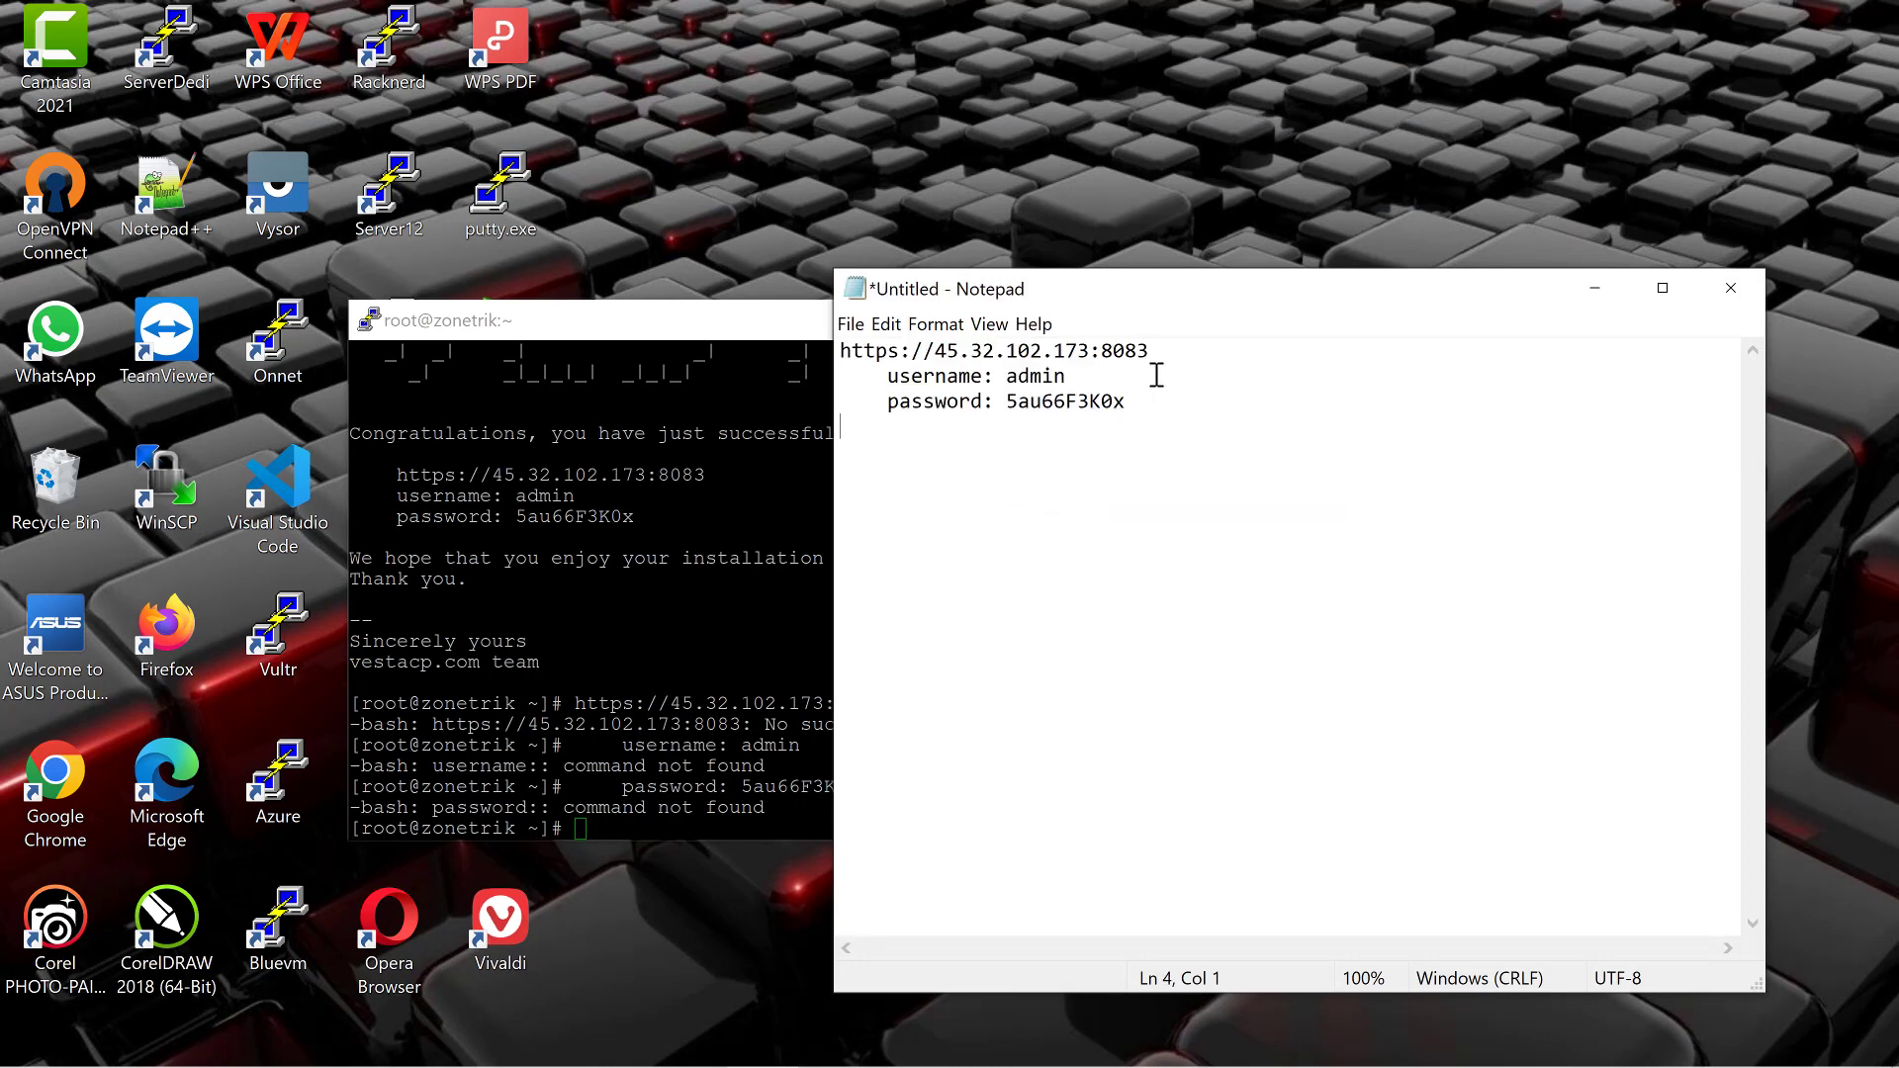
{"action": "left_click", "coordinate": [1147, 351]}
{"action": "key", "text": "shift+Home"}
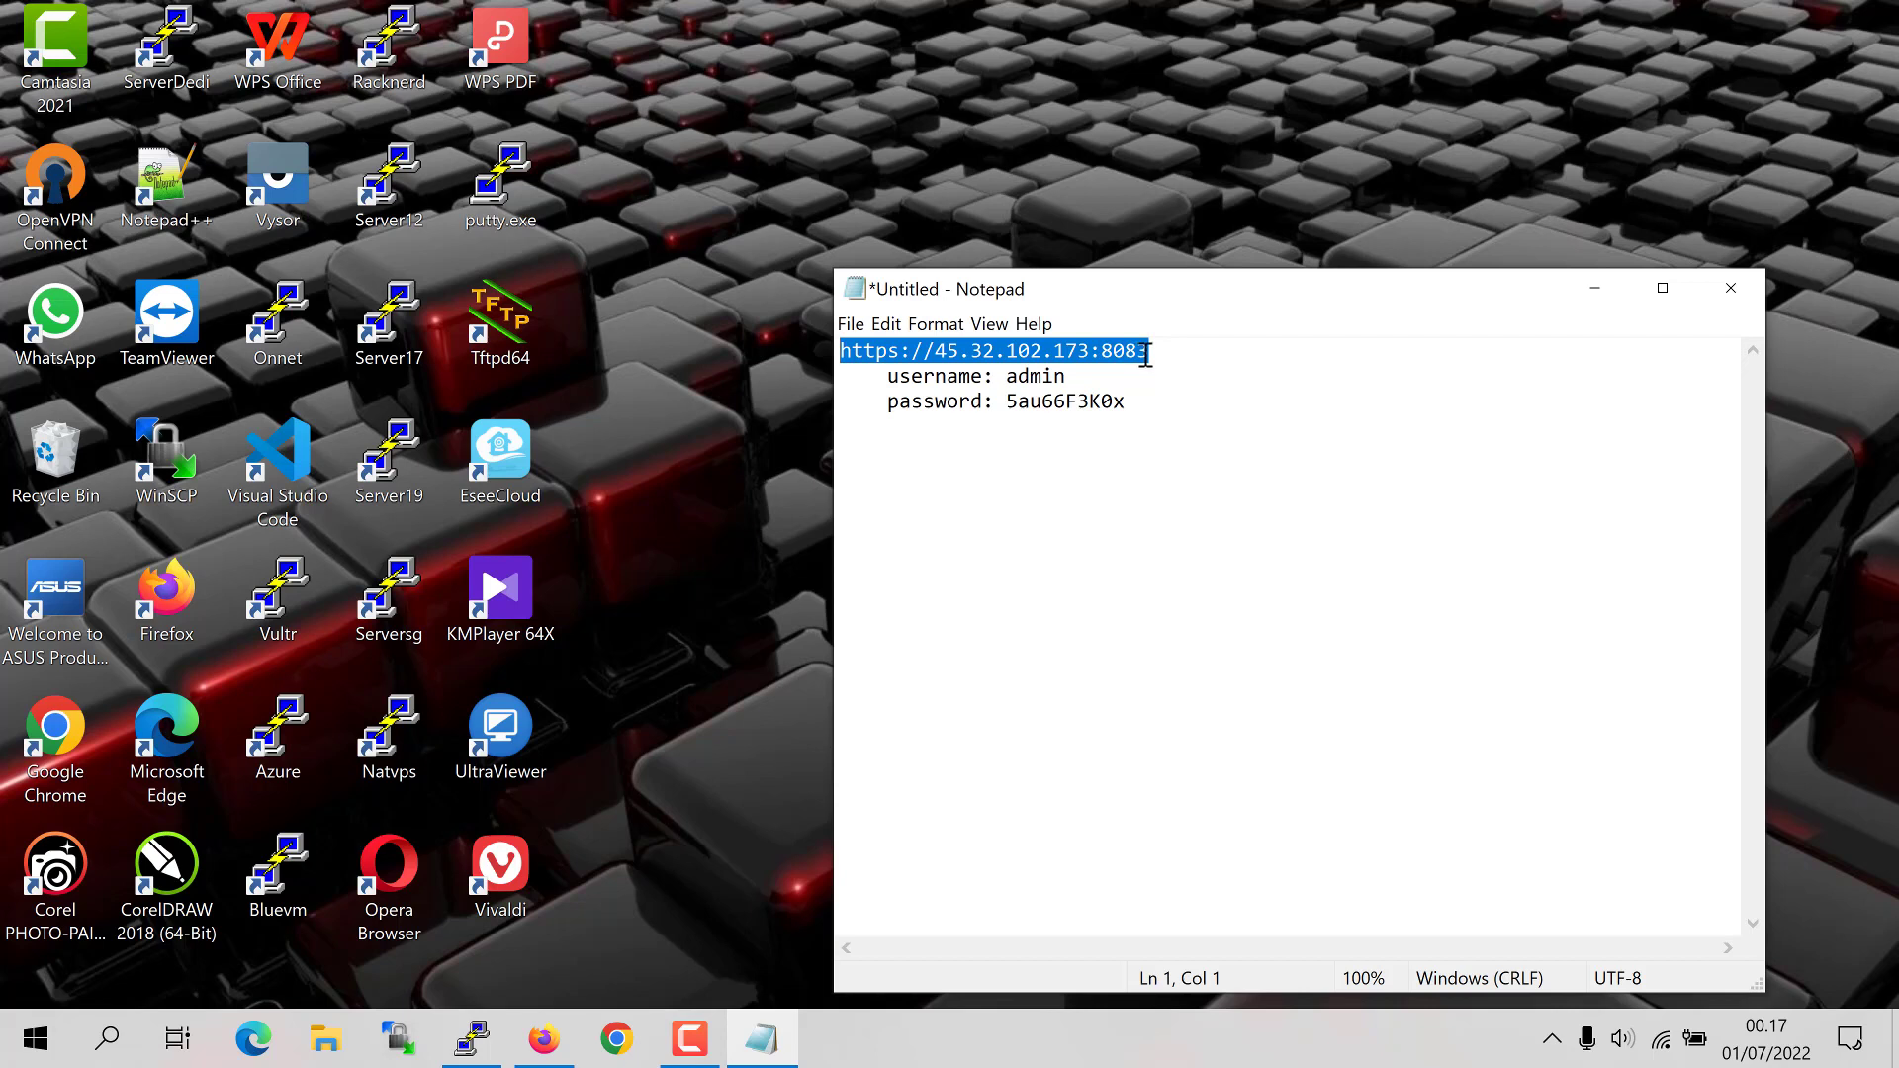
{"action": "right_click", "coordinate": [1108, 356]}
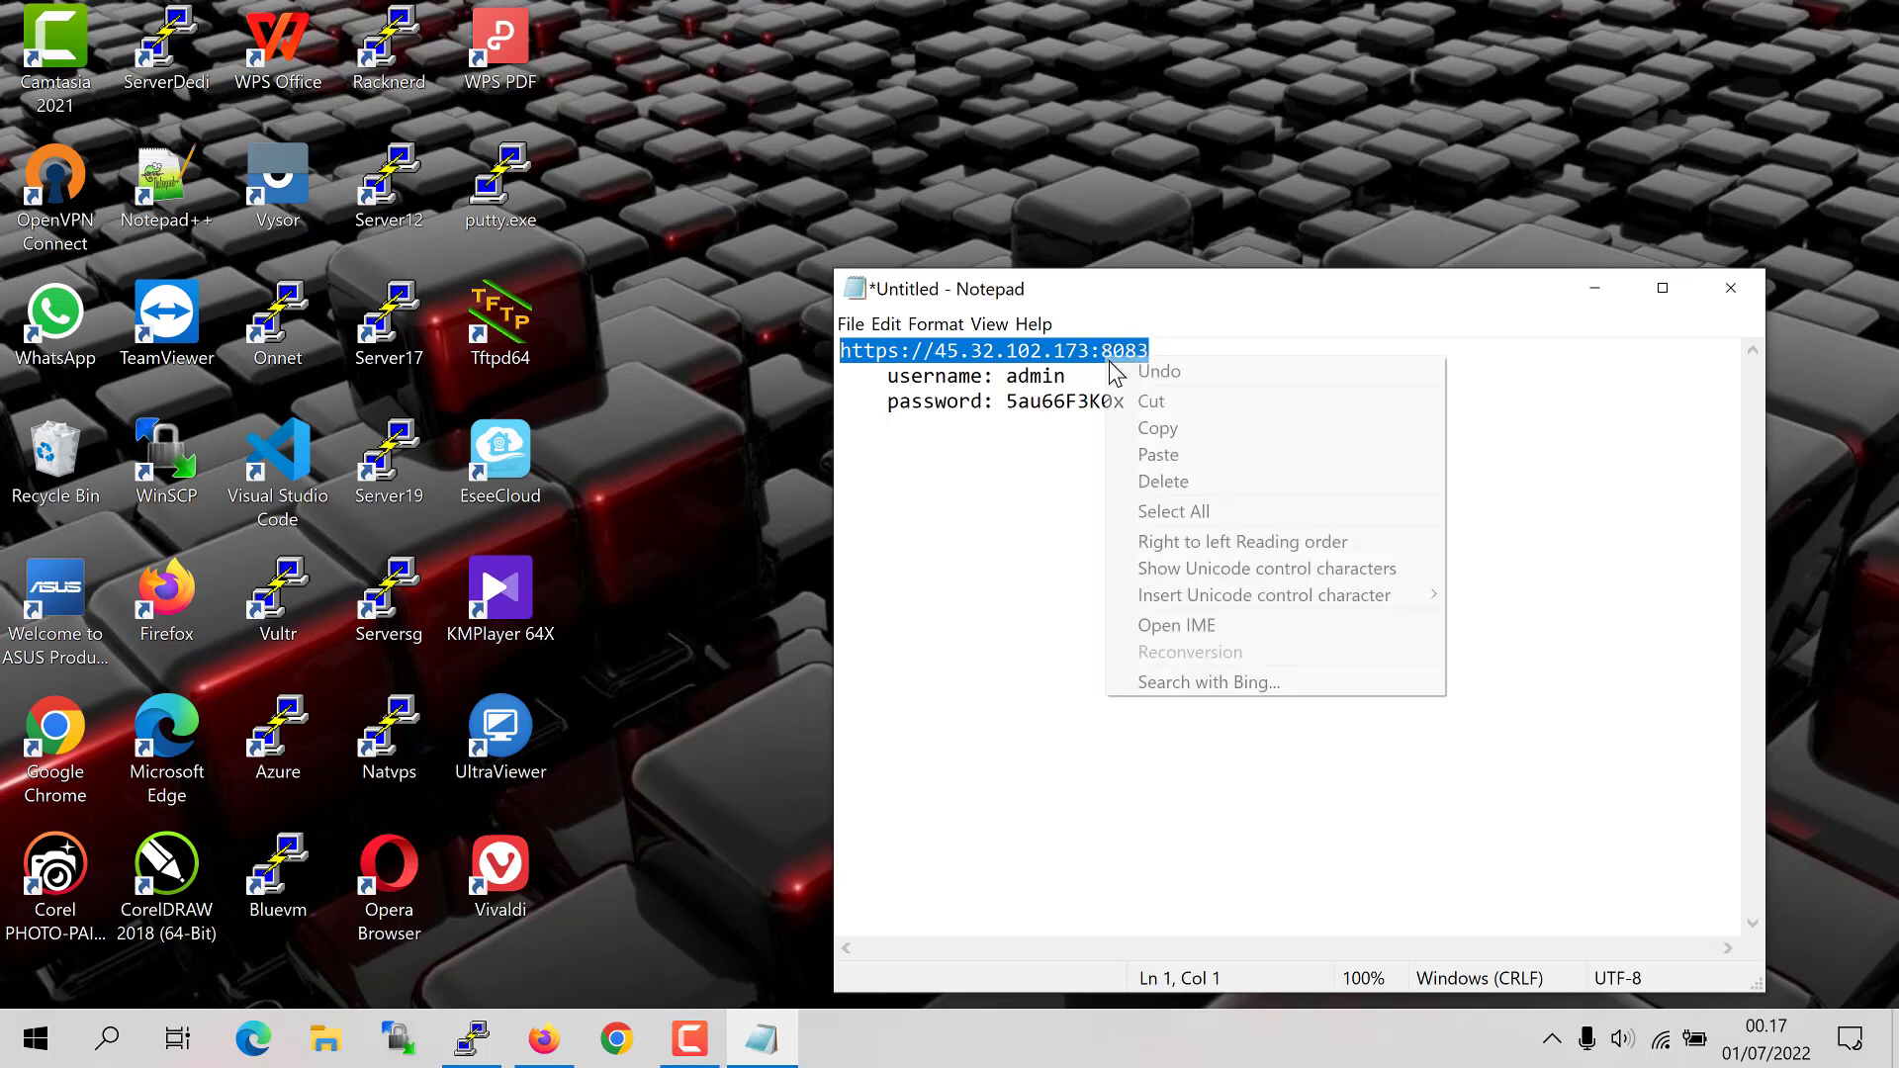
{"action": "left_click", "coordinate": [1139, 429]}
{"action": "left_click", "coordinate": [564, 1050]}
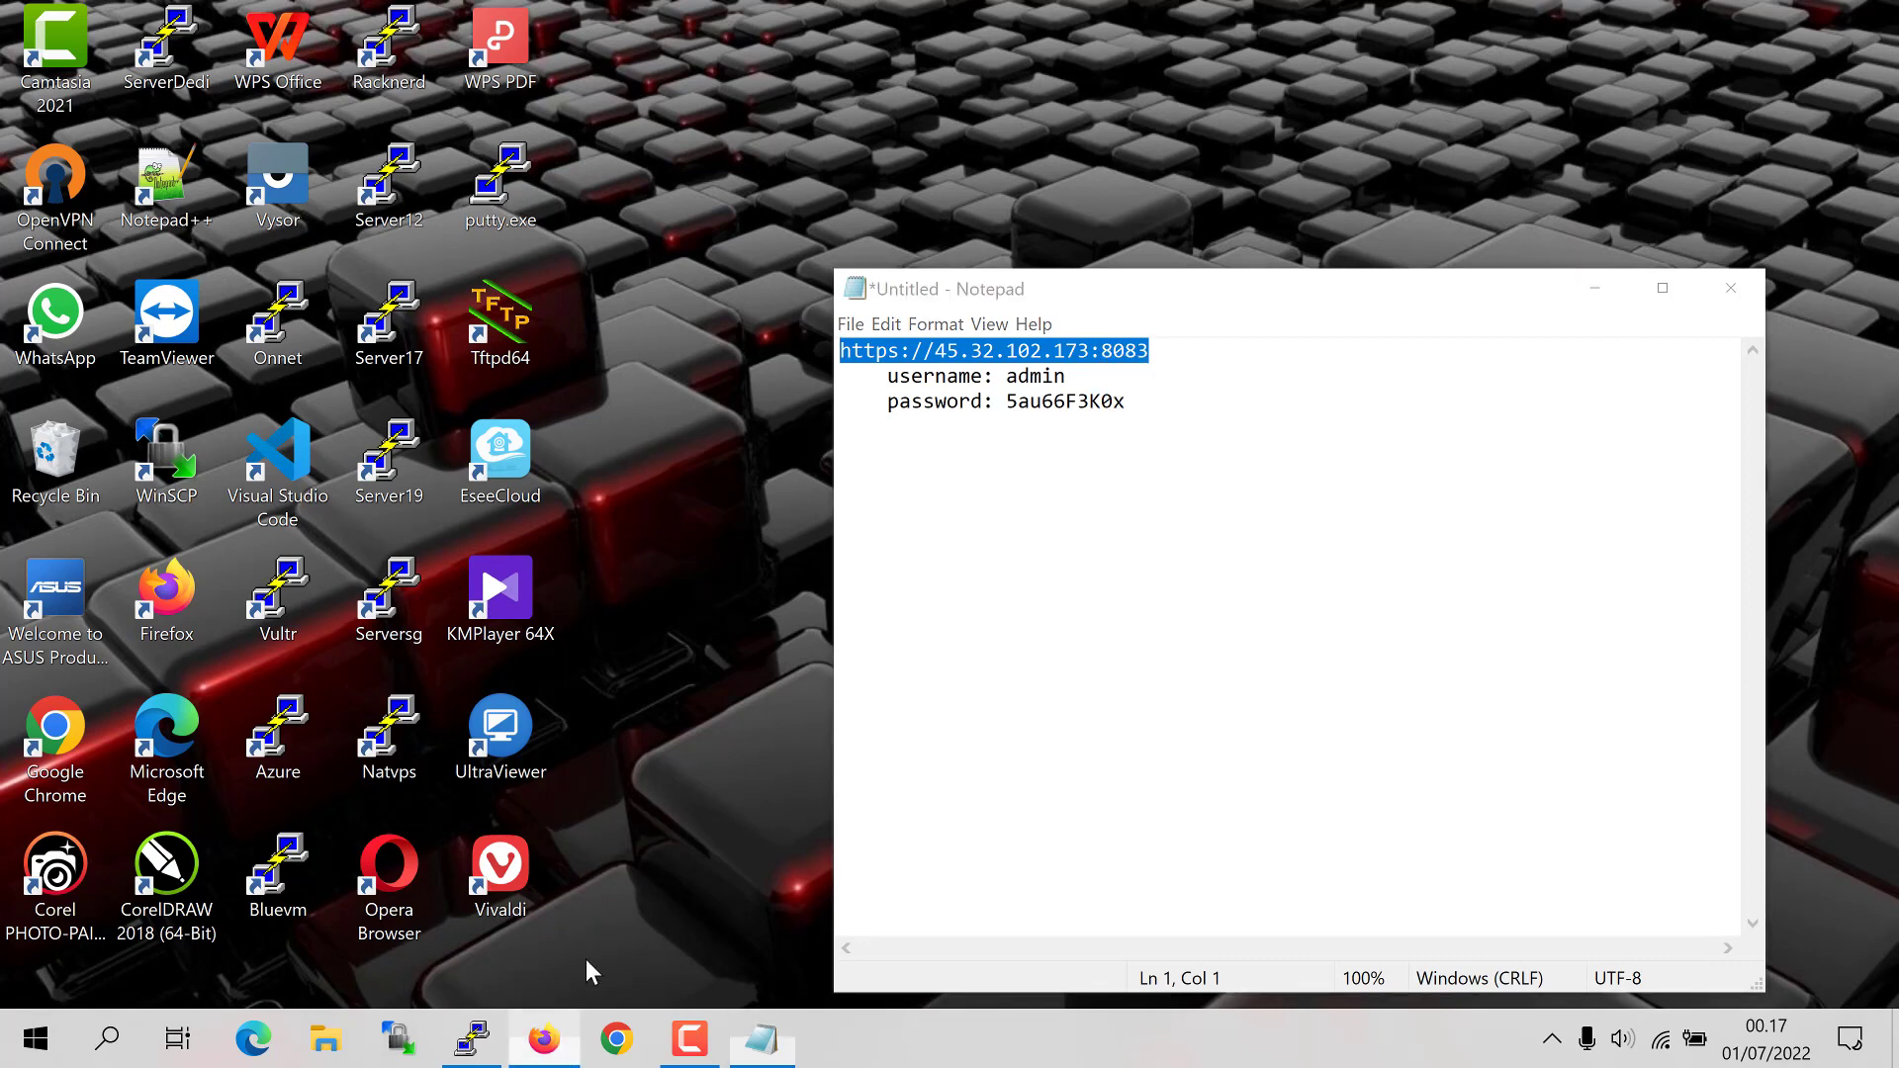
{"action": "right_click", "coordinate": [566, 103]}
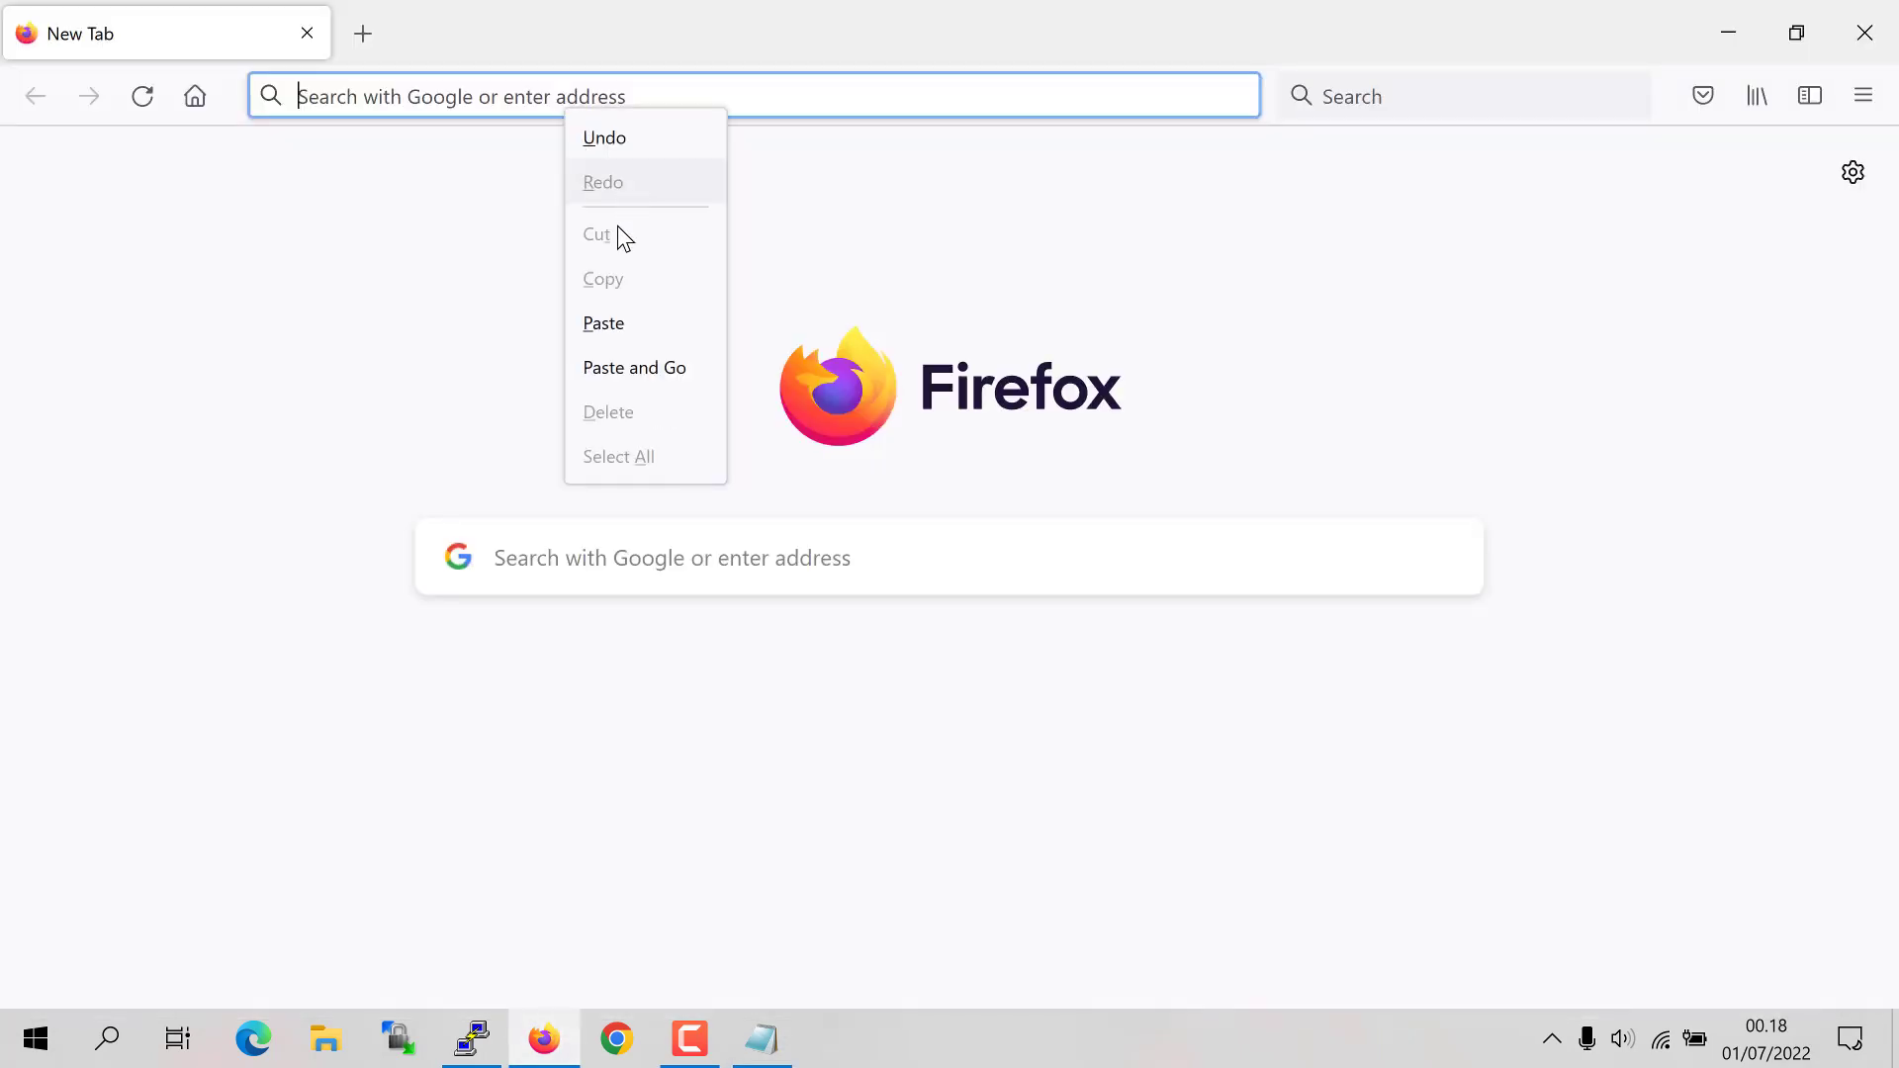
{"action": "left_click", "coordinate": [623, 322]}
{"action": "key", "text": "Return"}
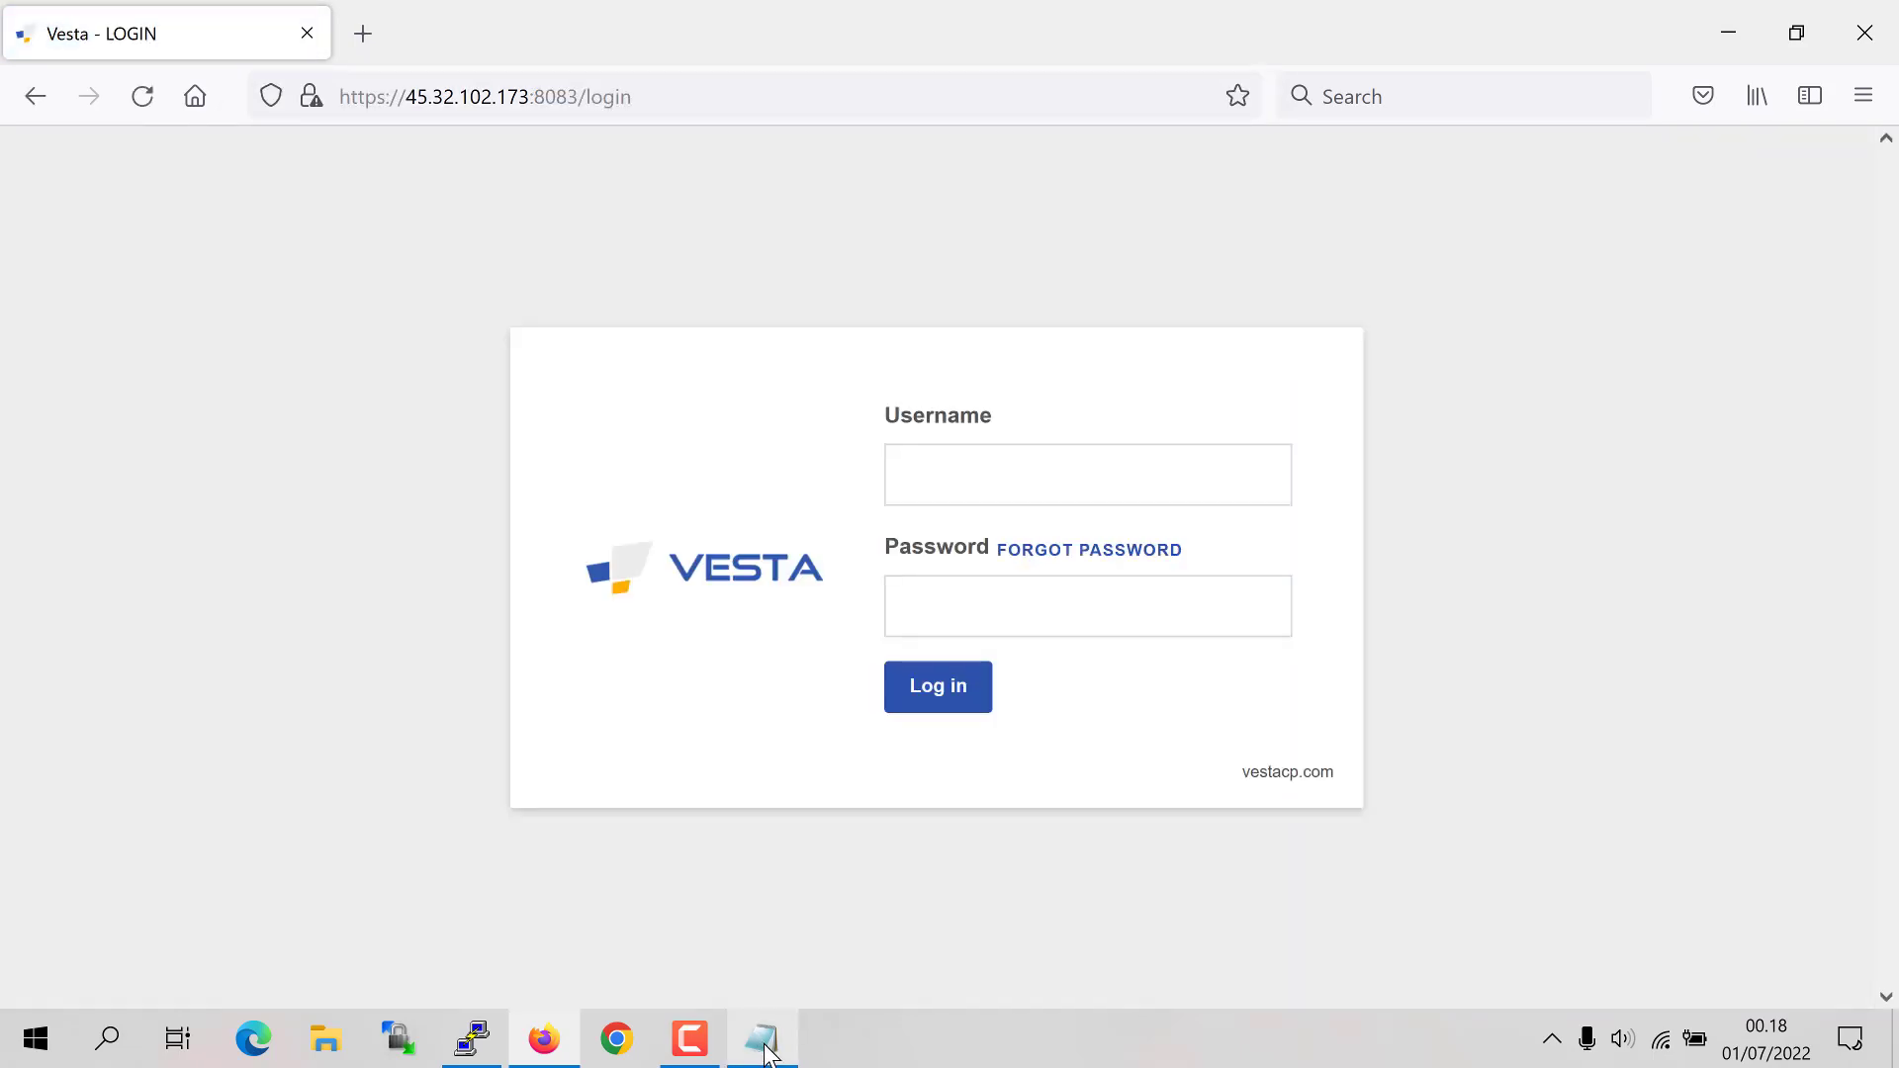
{"action": "left_click", "coordinate": [767, 1050]}
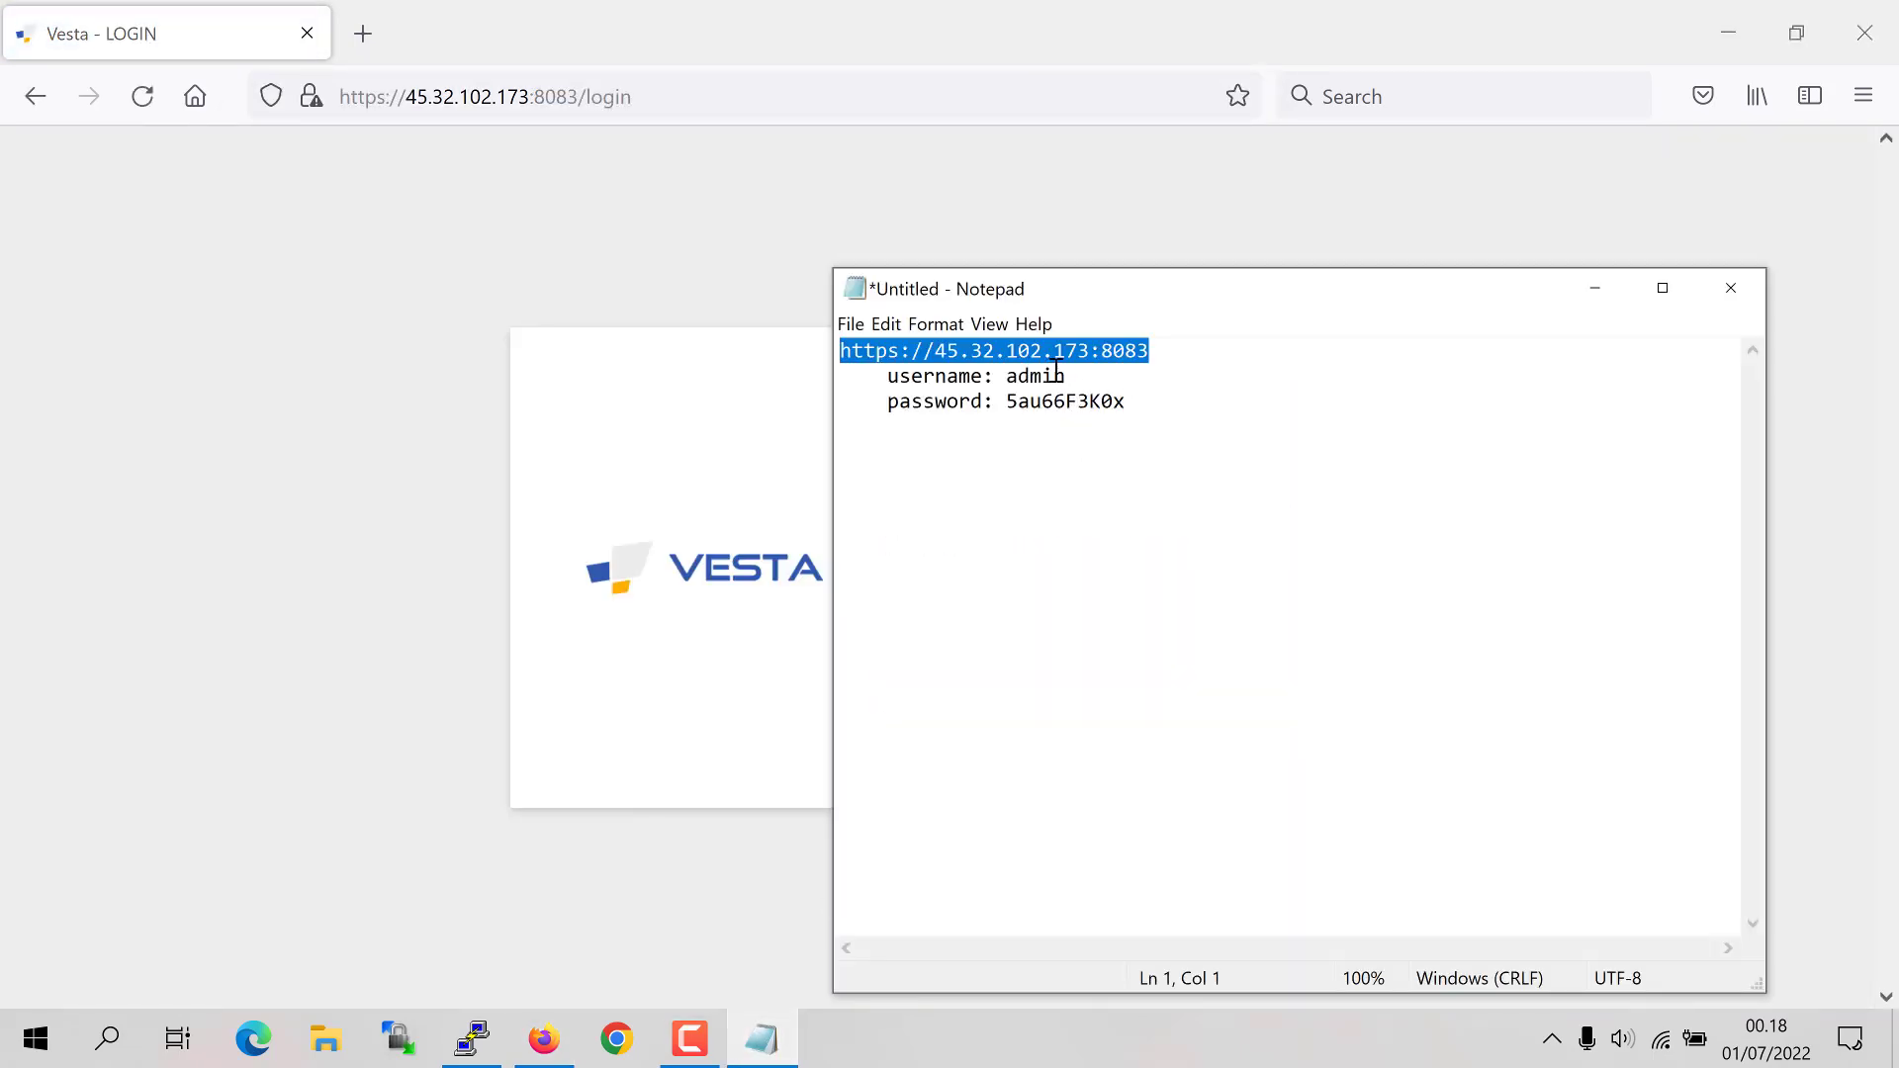
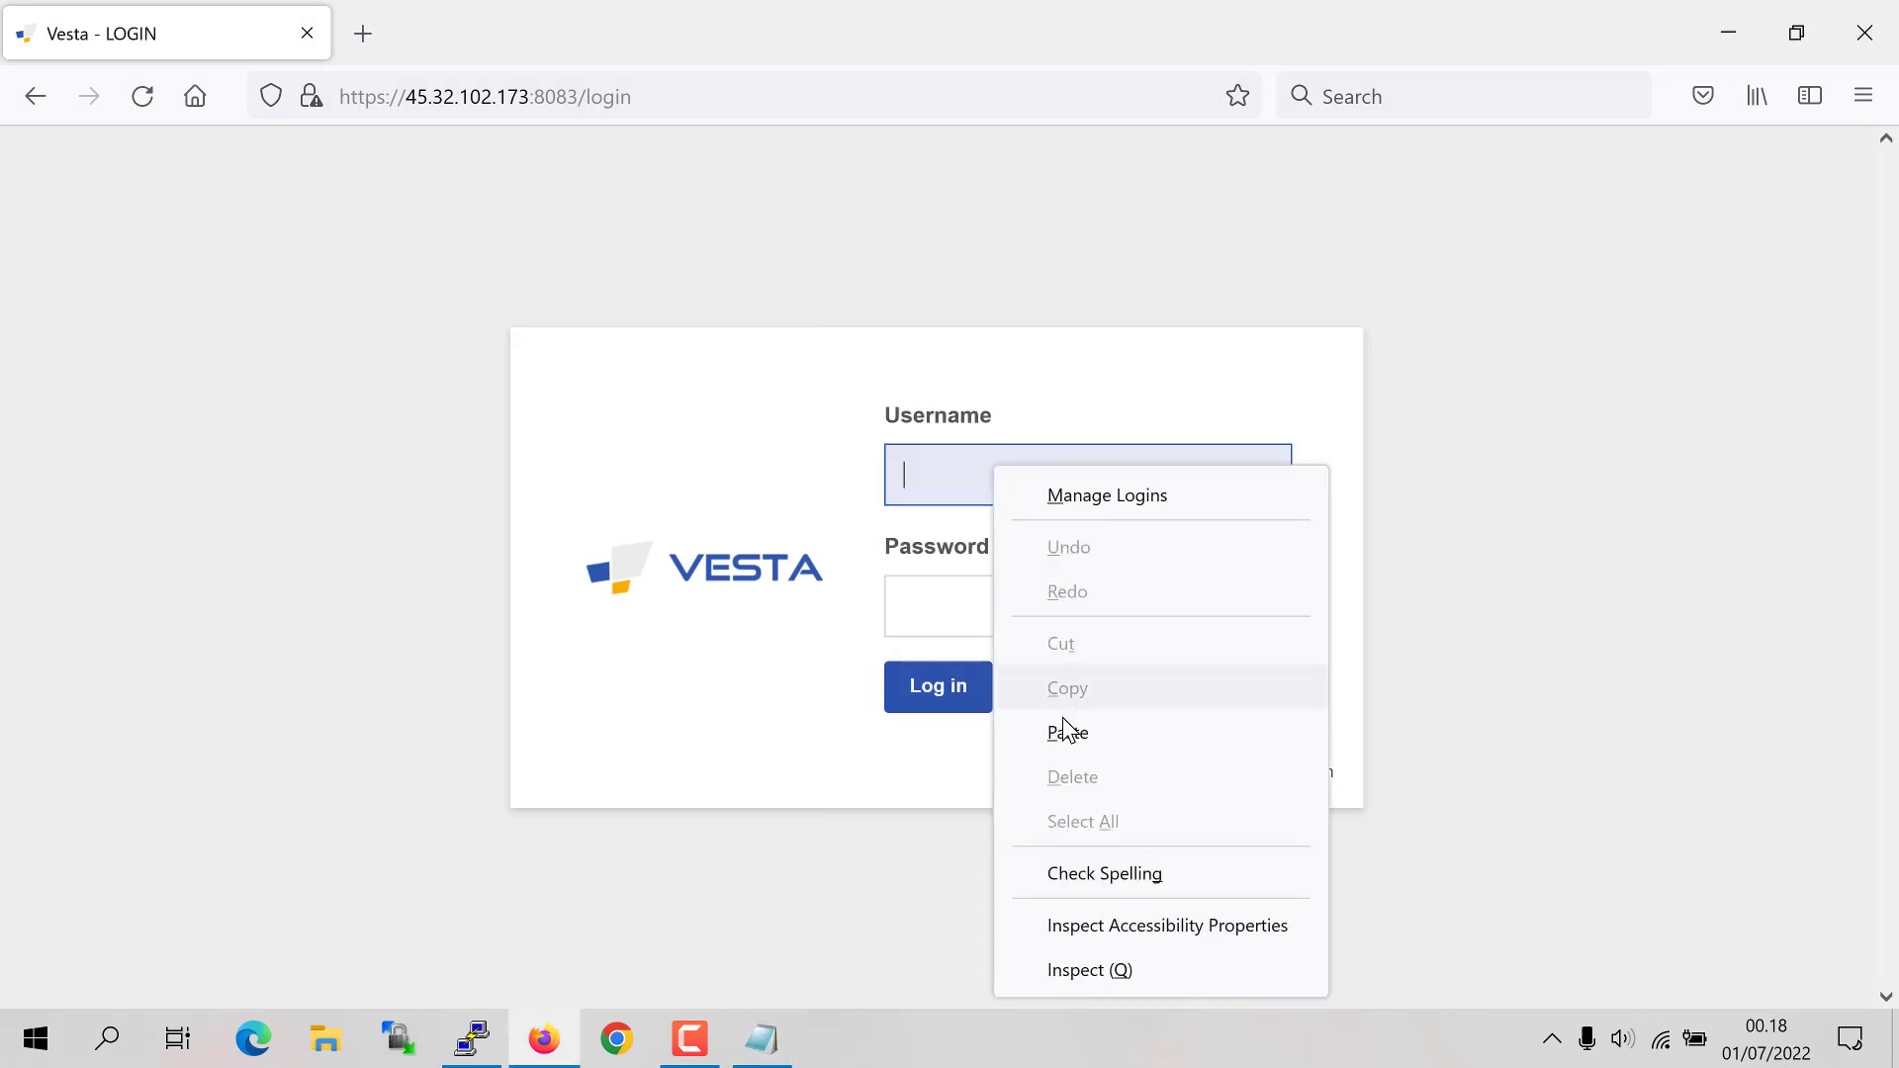
Step: Enter admin as the username and copy the saved password from the Notepad notes
{"action": "left_click", "coordinate": [1068, 732]}
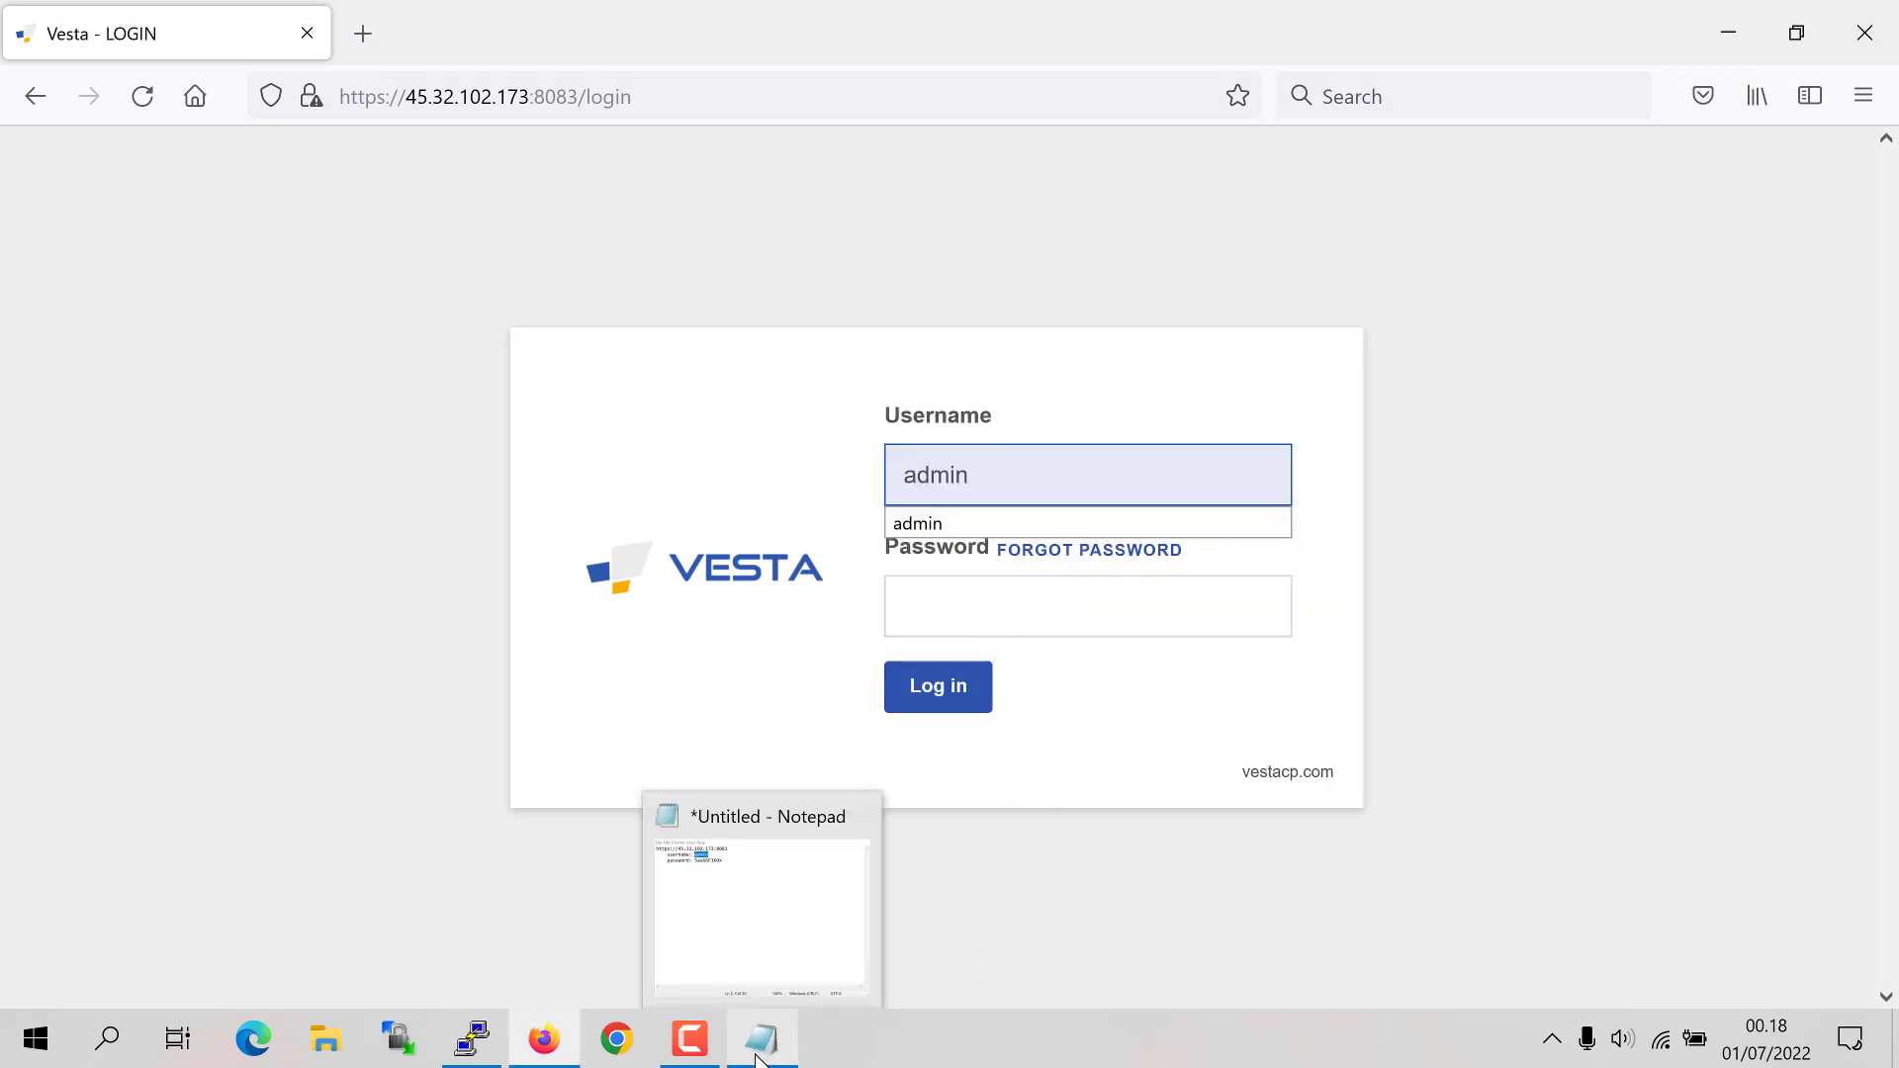
{"action": "left_click", "coordinate": [759, 1053]}
{"action": "left_click", "coordinate": [1101, 404]}
{"action": "double_click", "coordinate": [1100, 404]}
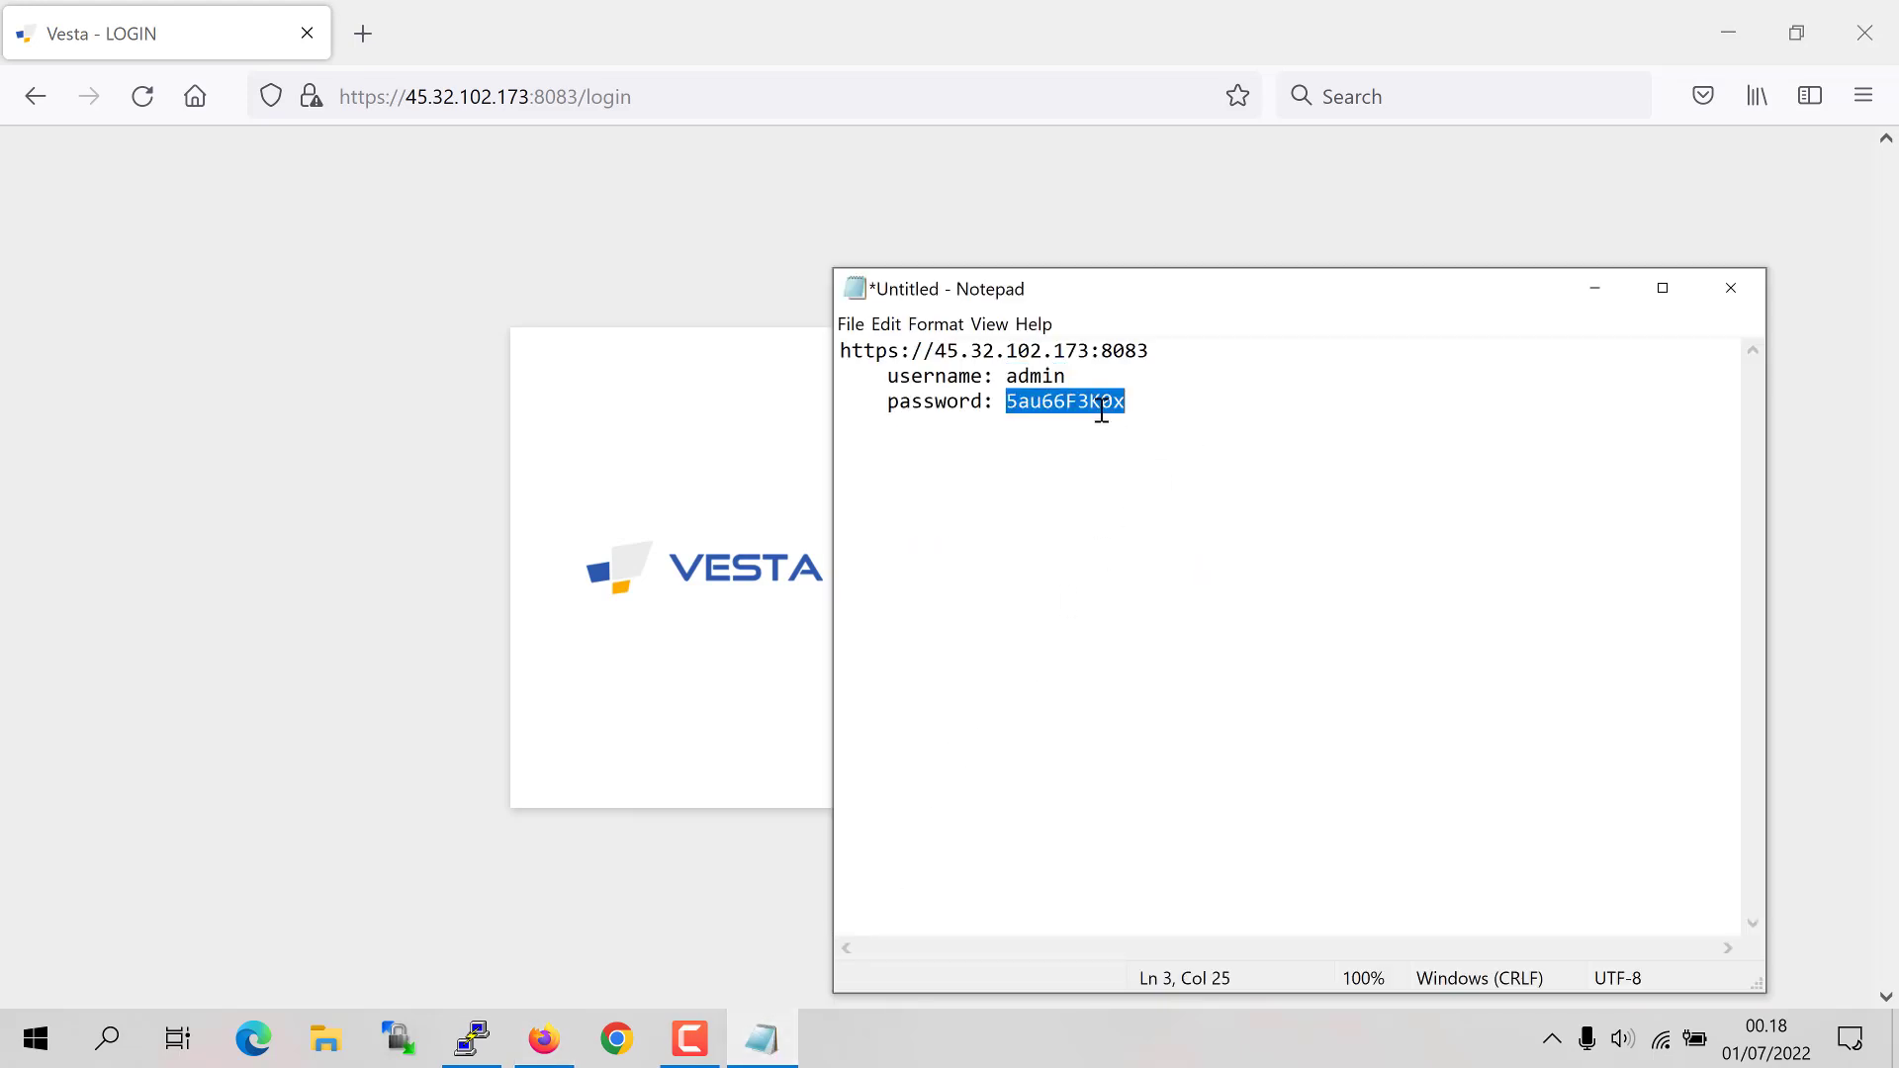
{"action": "right_click", "coordinate": [1101, 406]}
{"action": "left_click", "coordinate": [1124, 478]}
{"action": "left_click_drag", "start_coordinate": [1127, 315], "coordinate": [1484, 287]}
Step: Paste the password into the login form, log in, and decline saving the login
{"action": "left_click", "coordinate": [1057, 615]}
{"action": "right_click", "coordinate": [1057, 615]}
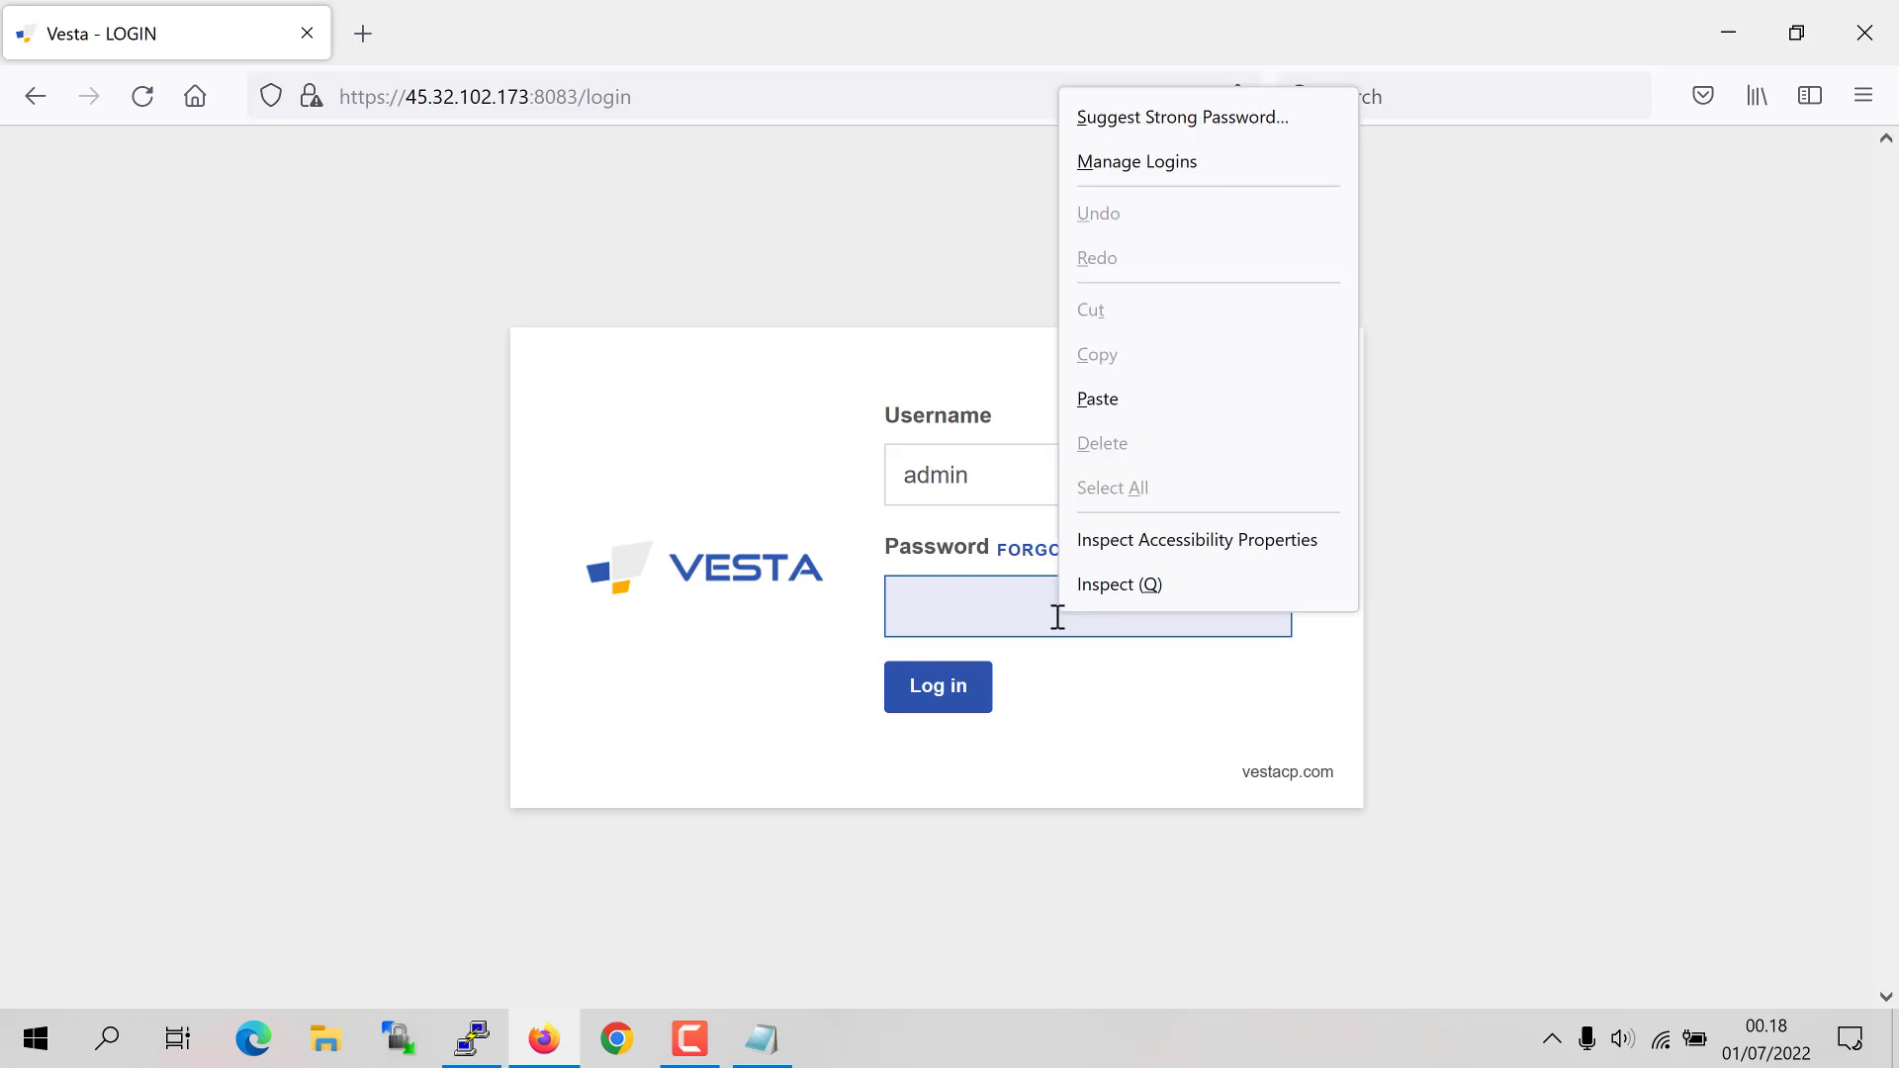
{"action": "left_click", "coordinate": [1123, 394]}
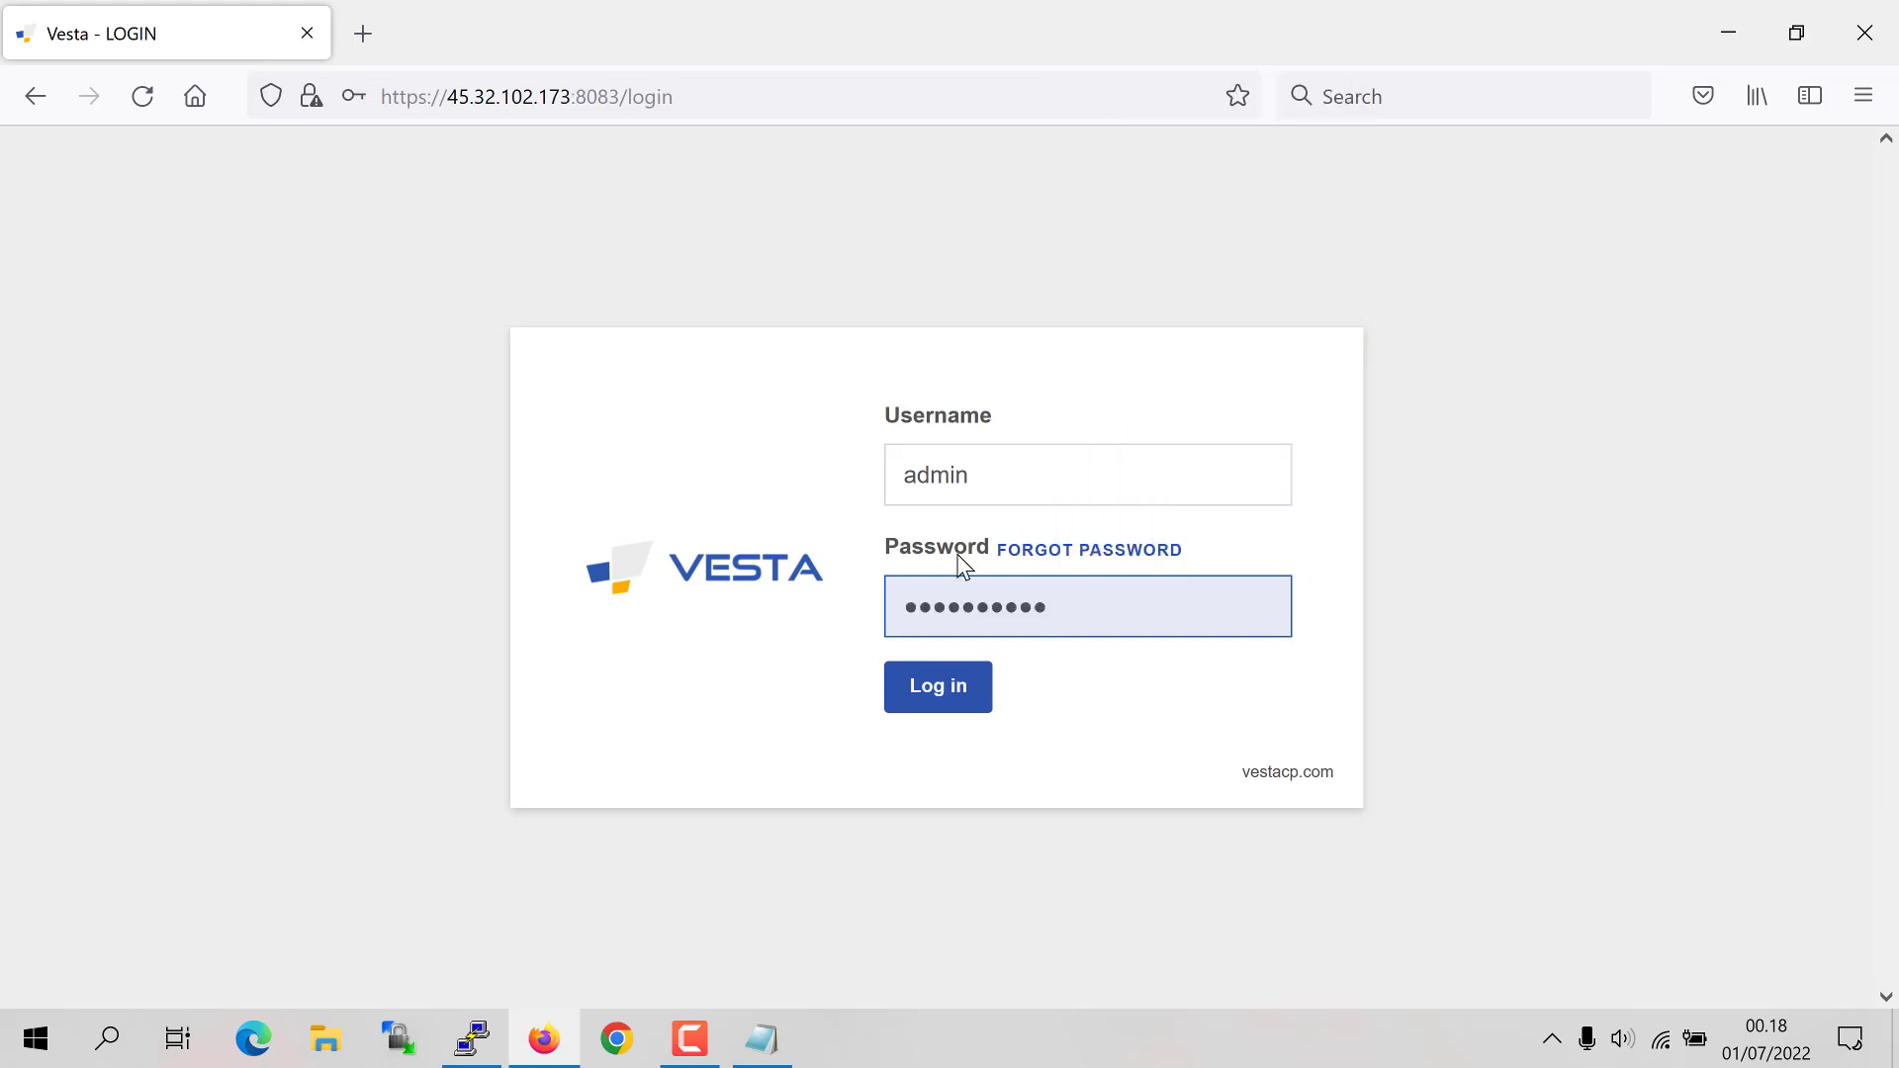
{"action": "left_click", "coordinate": [925, 701]}
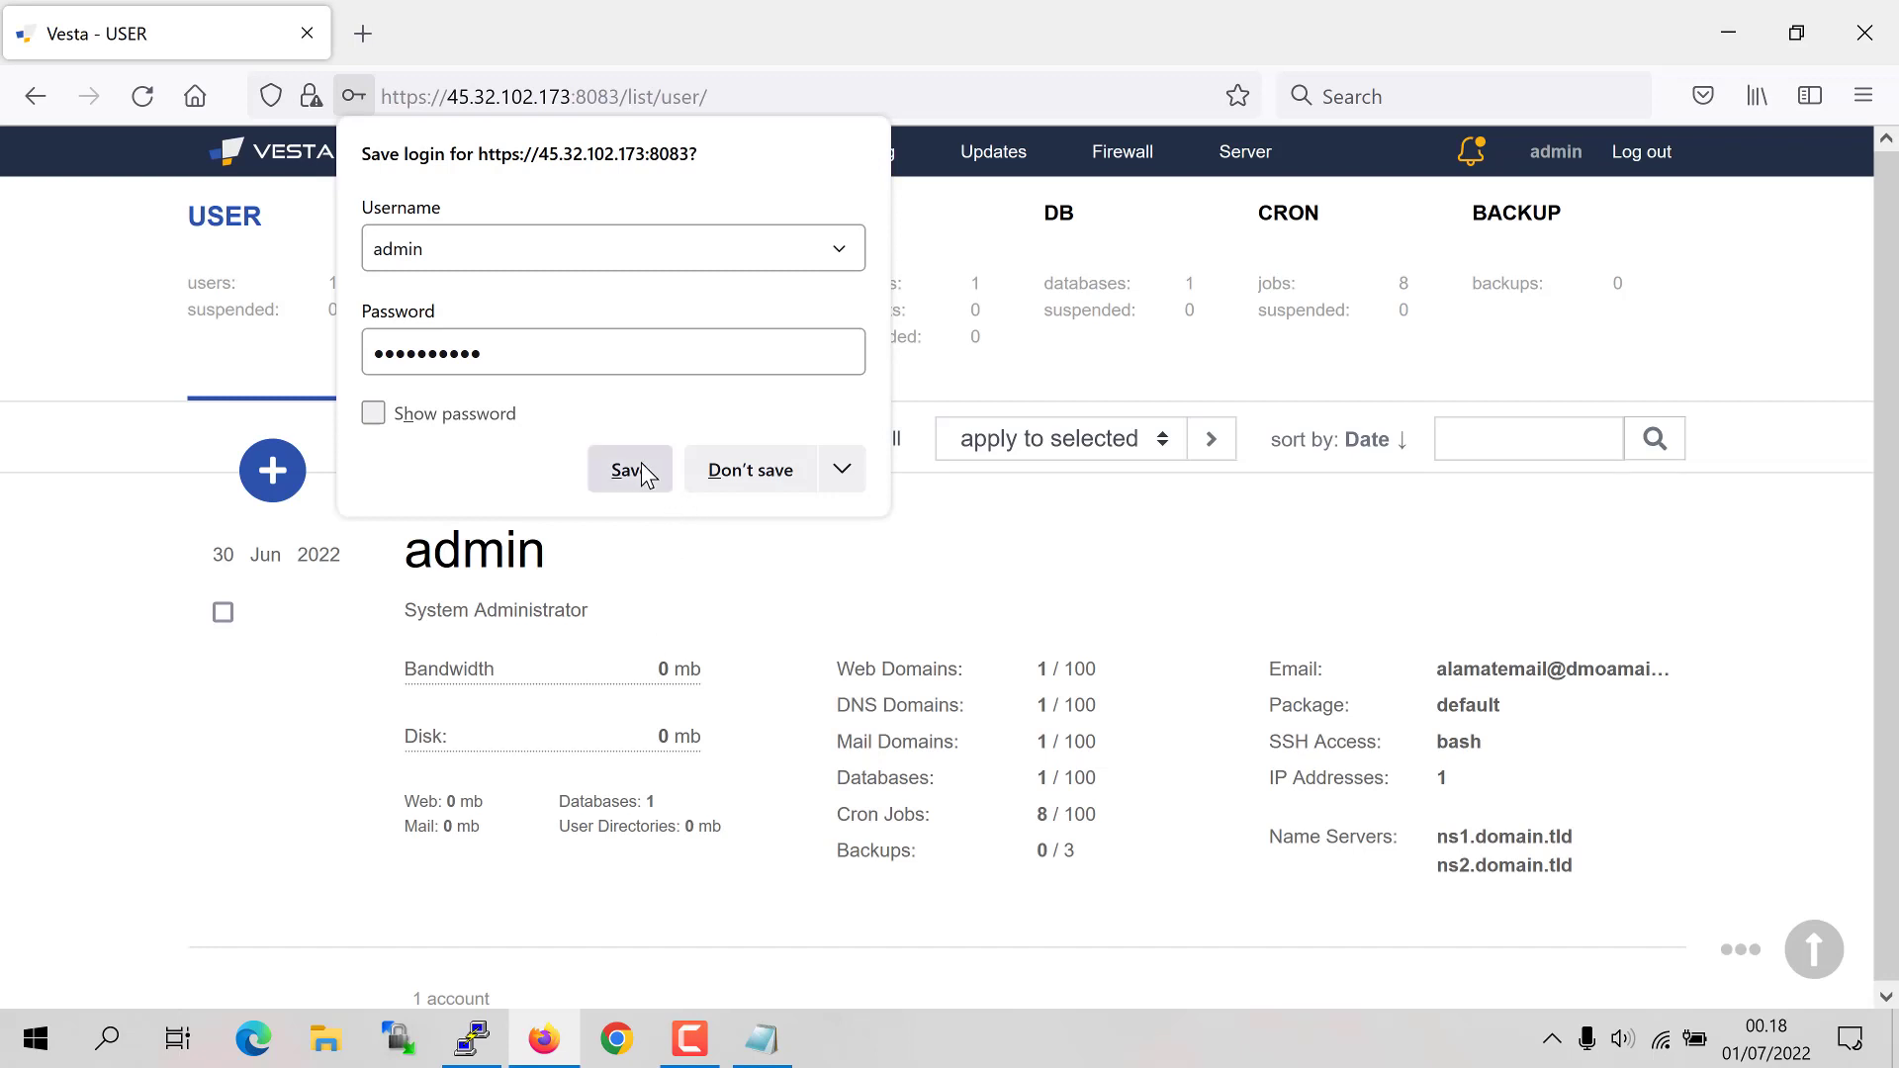
{"action": "left_click", "coordinate": [641, 466]}
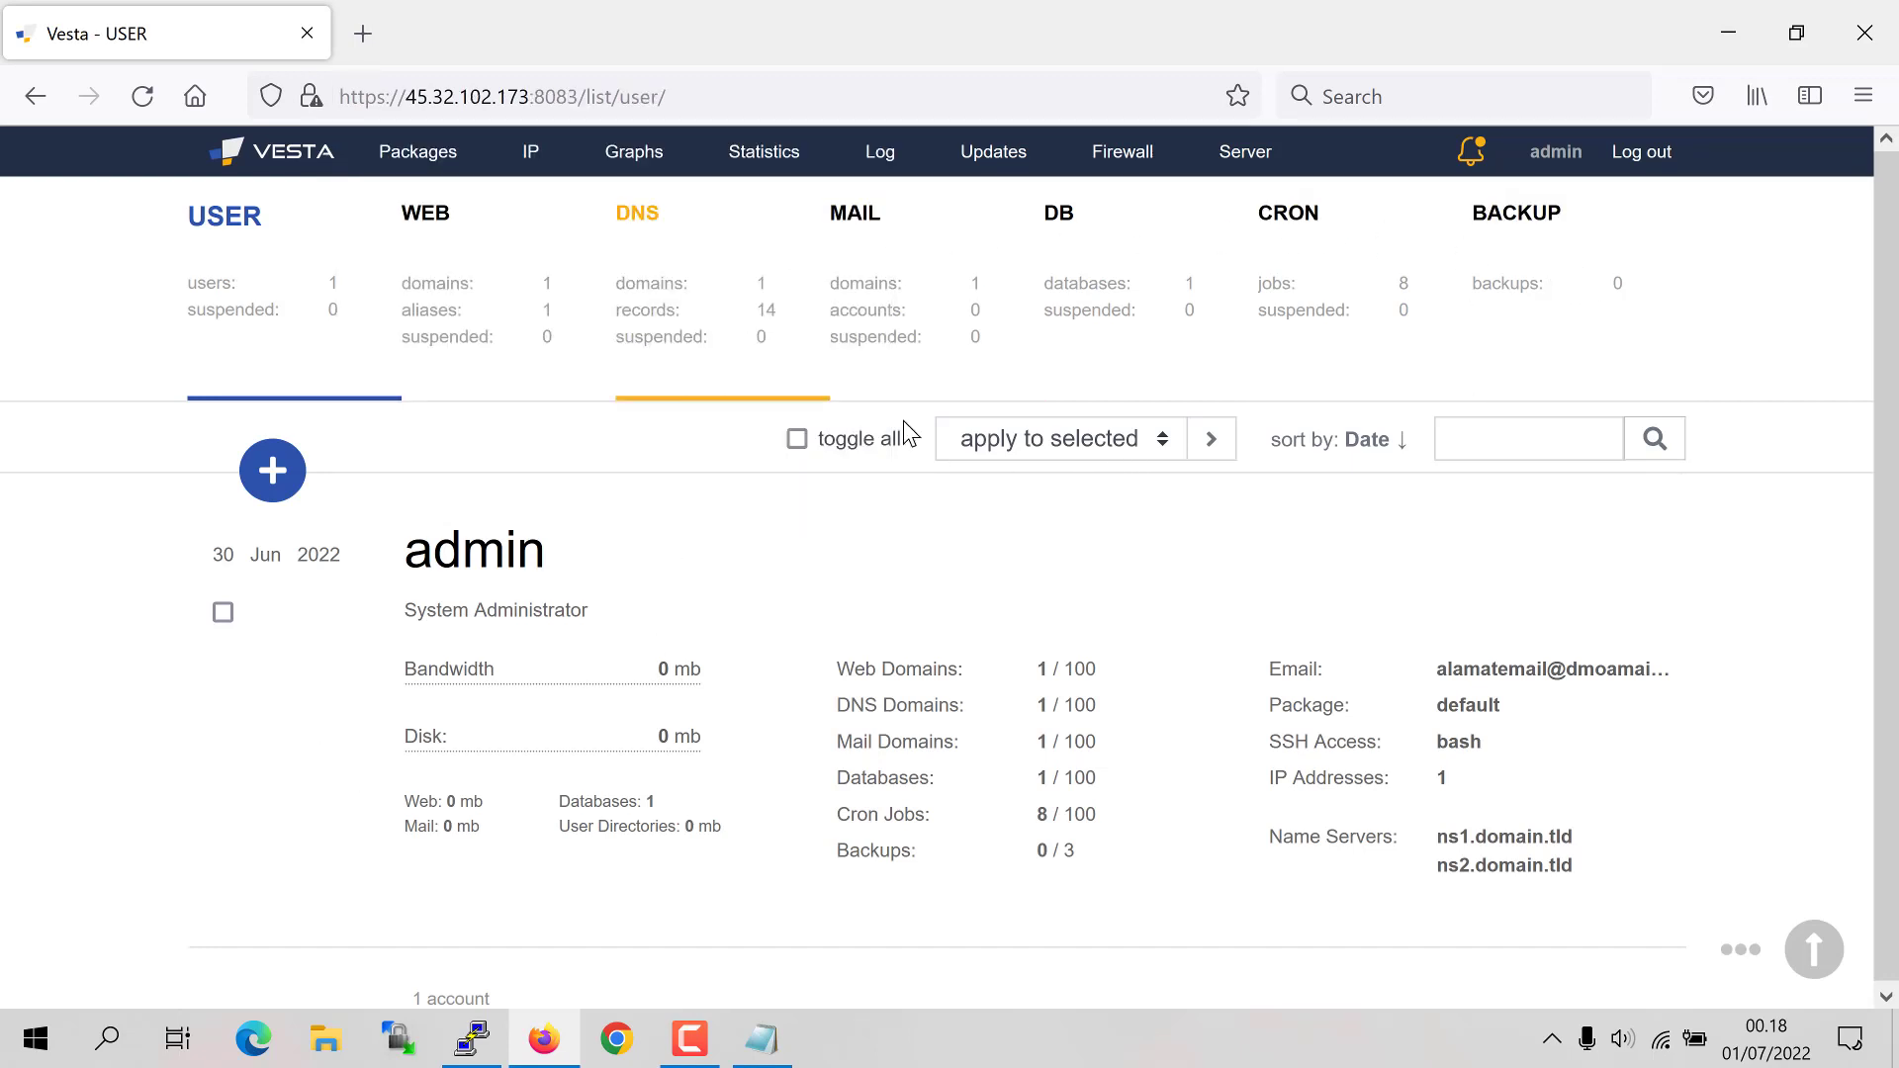
Step: Bring the PuTTY terminal session to the front
{"action": "mouse_move", "coordinate": [1135, 498]}
{"action": "key", "text": "F10"}
{"action": "mouse_move", "coordinate": [802, 625]}
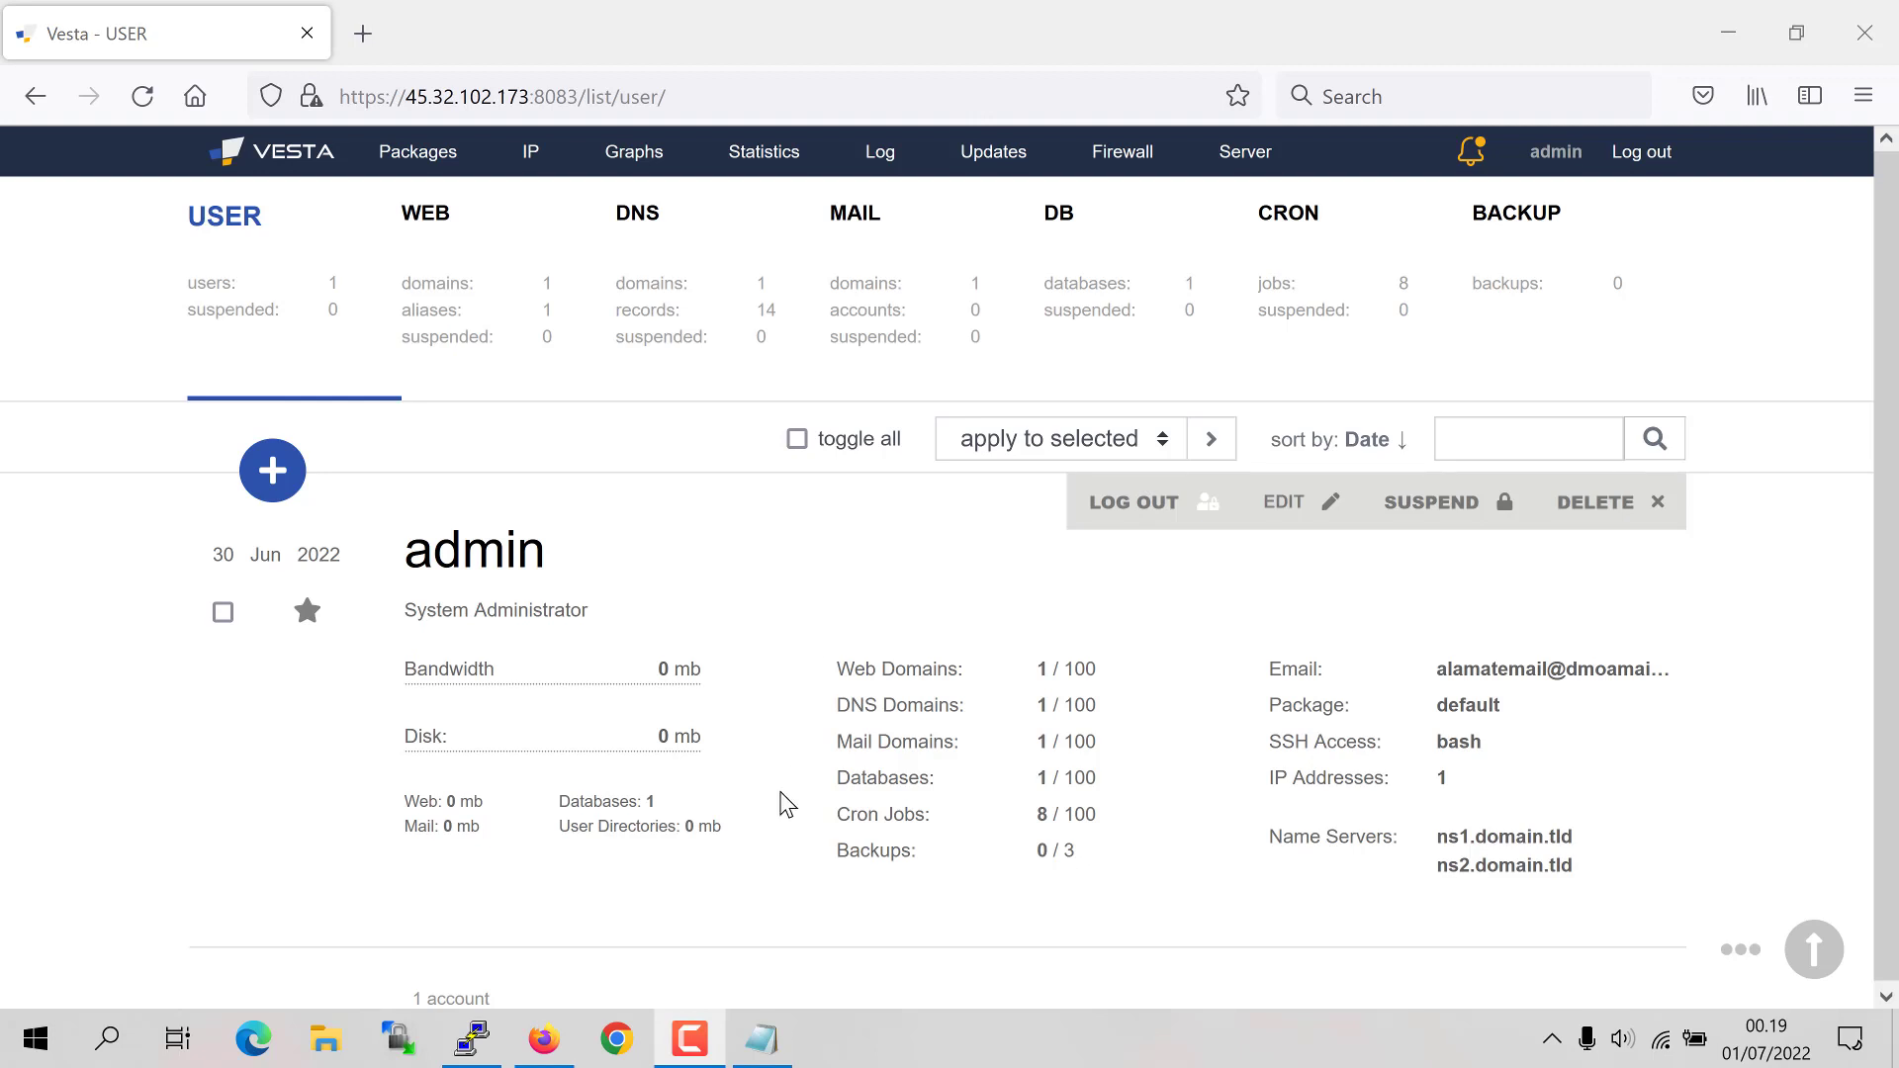
{"action": "left_click", "coordinate": [493, 1056]}
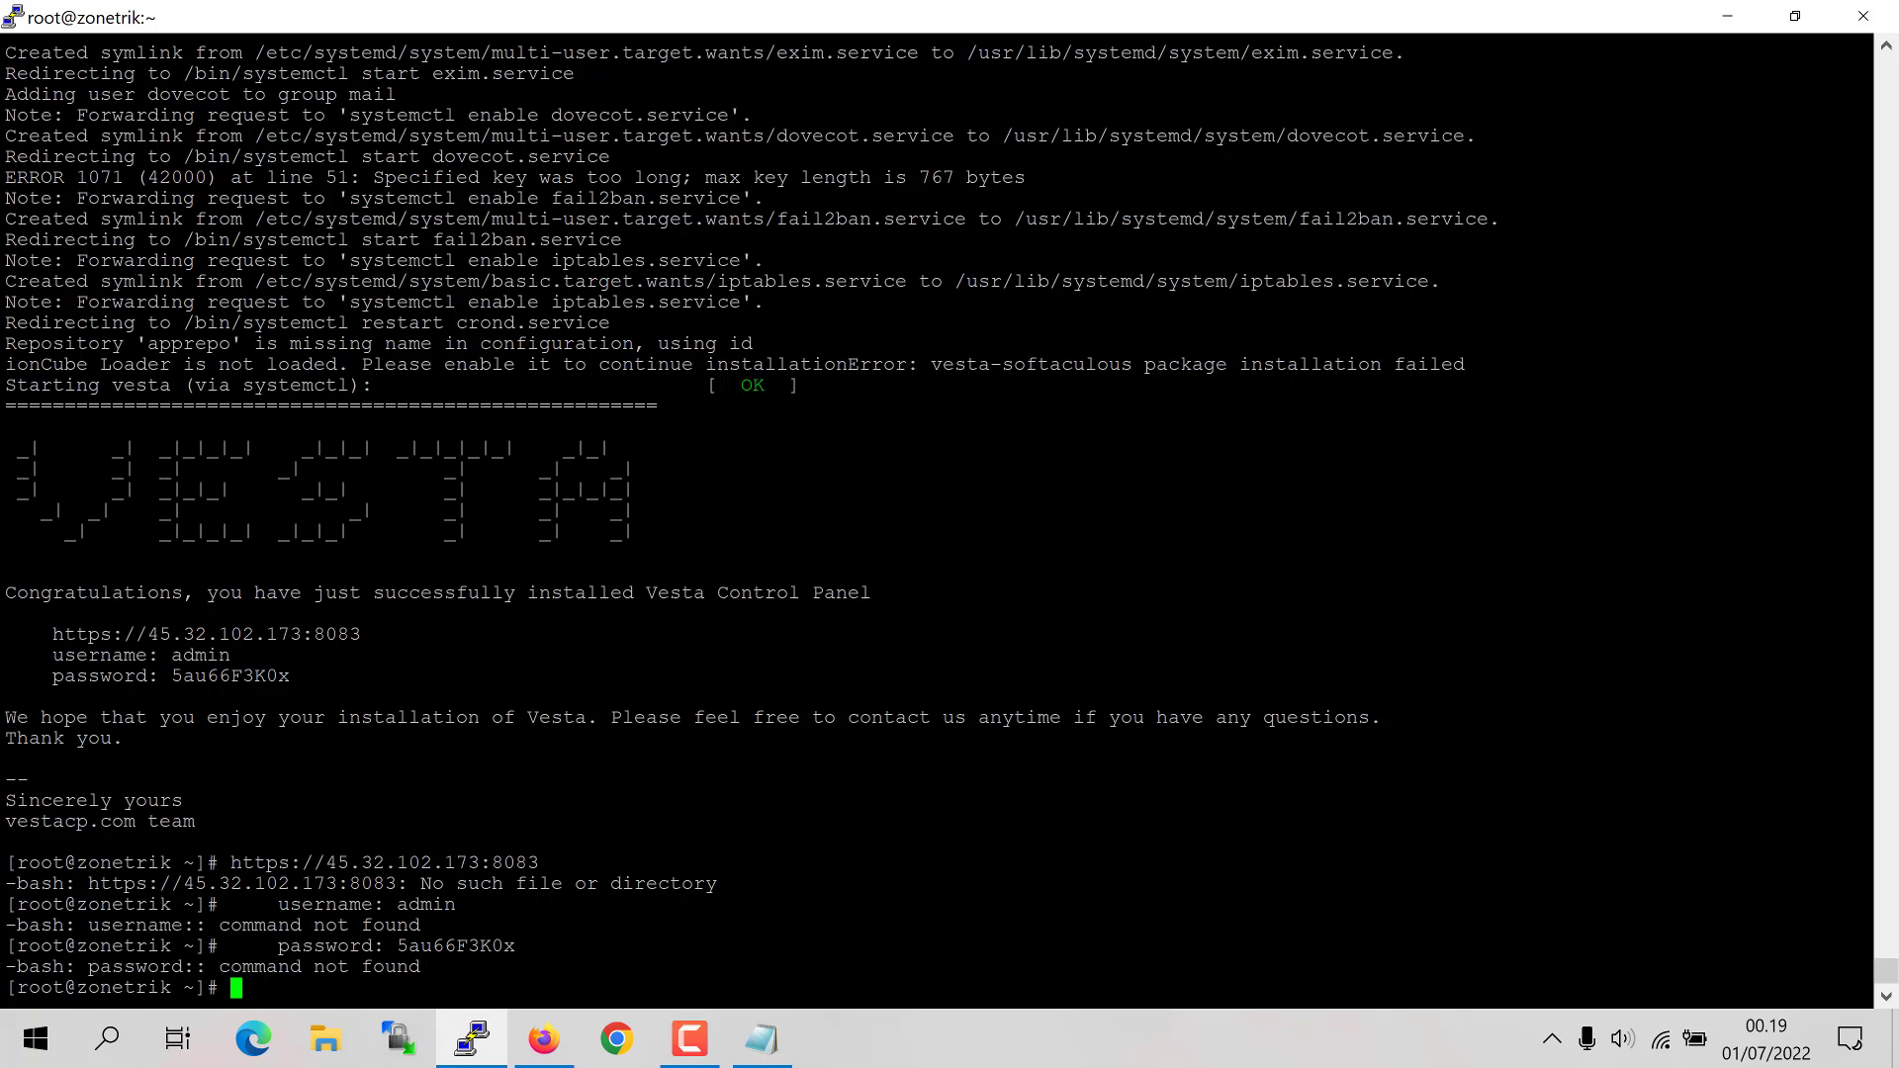
Step: Run nano /usr/local/vesta/conf/vesta.conf, fixing the mistyped path before running it
{"action": "type", "text": "nano /usr/local/vestac"}
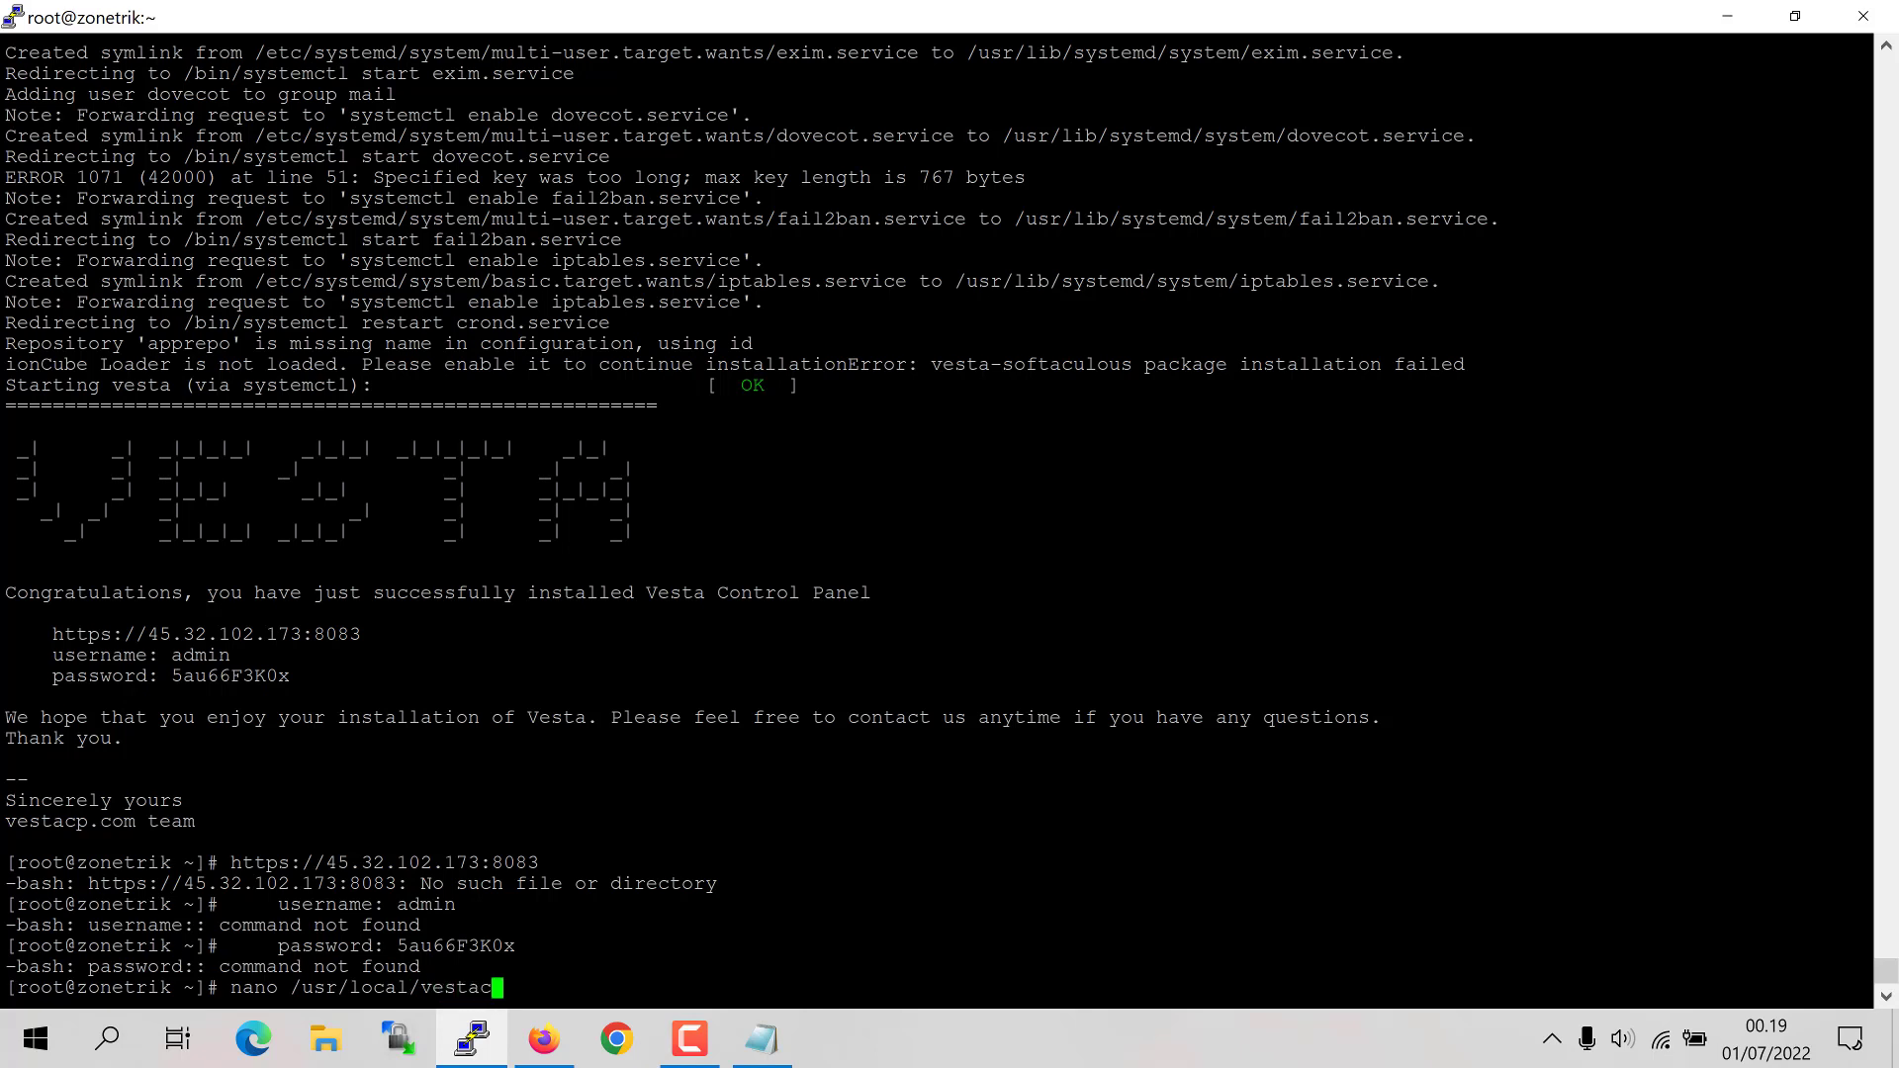
{"action": "type", "text": "p"}
{"action": "key", "text": "BackSpace"}
{"action": "key", "text": "BackSpace"}
{"action": "type", "text": "/conf/vesta.conf"}
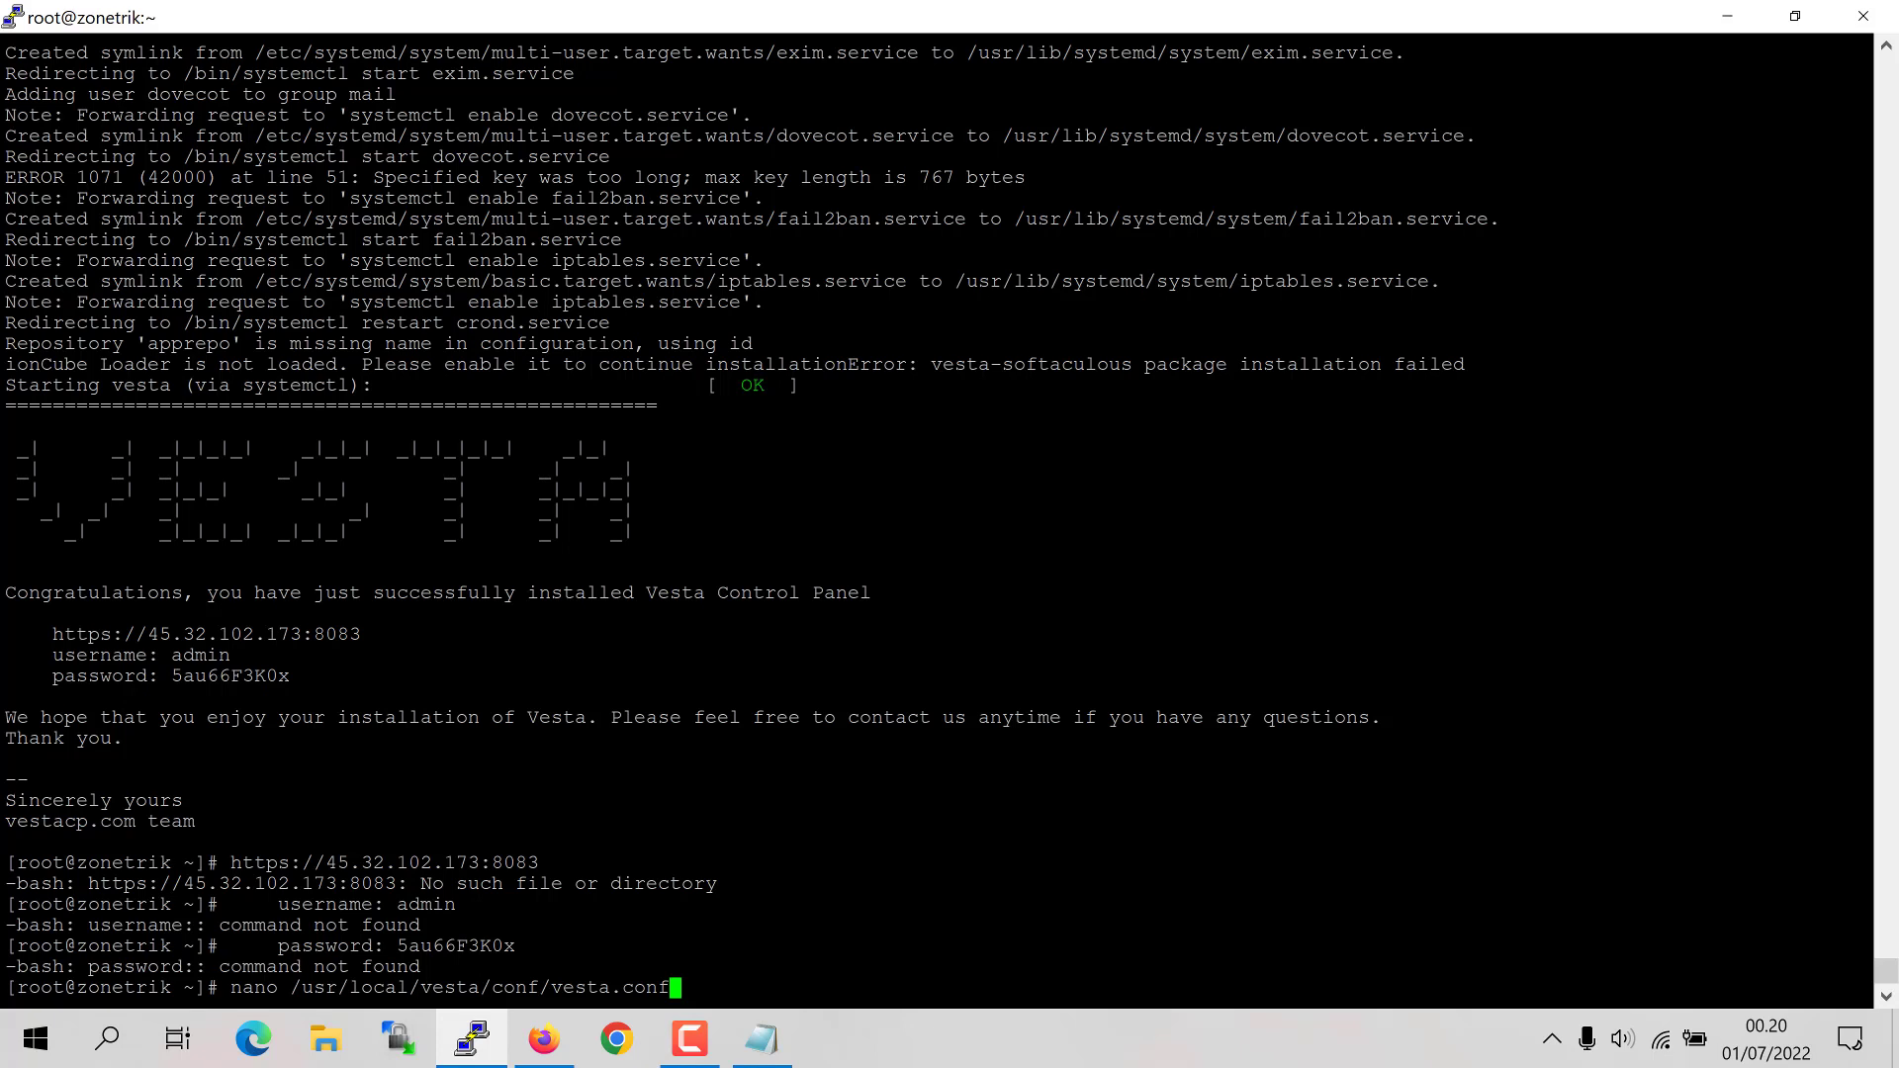
{"action": "key", "text": "Return"}
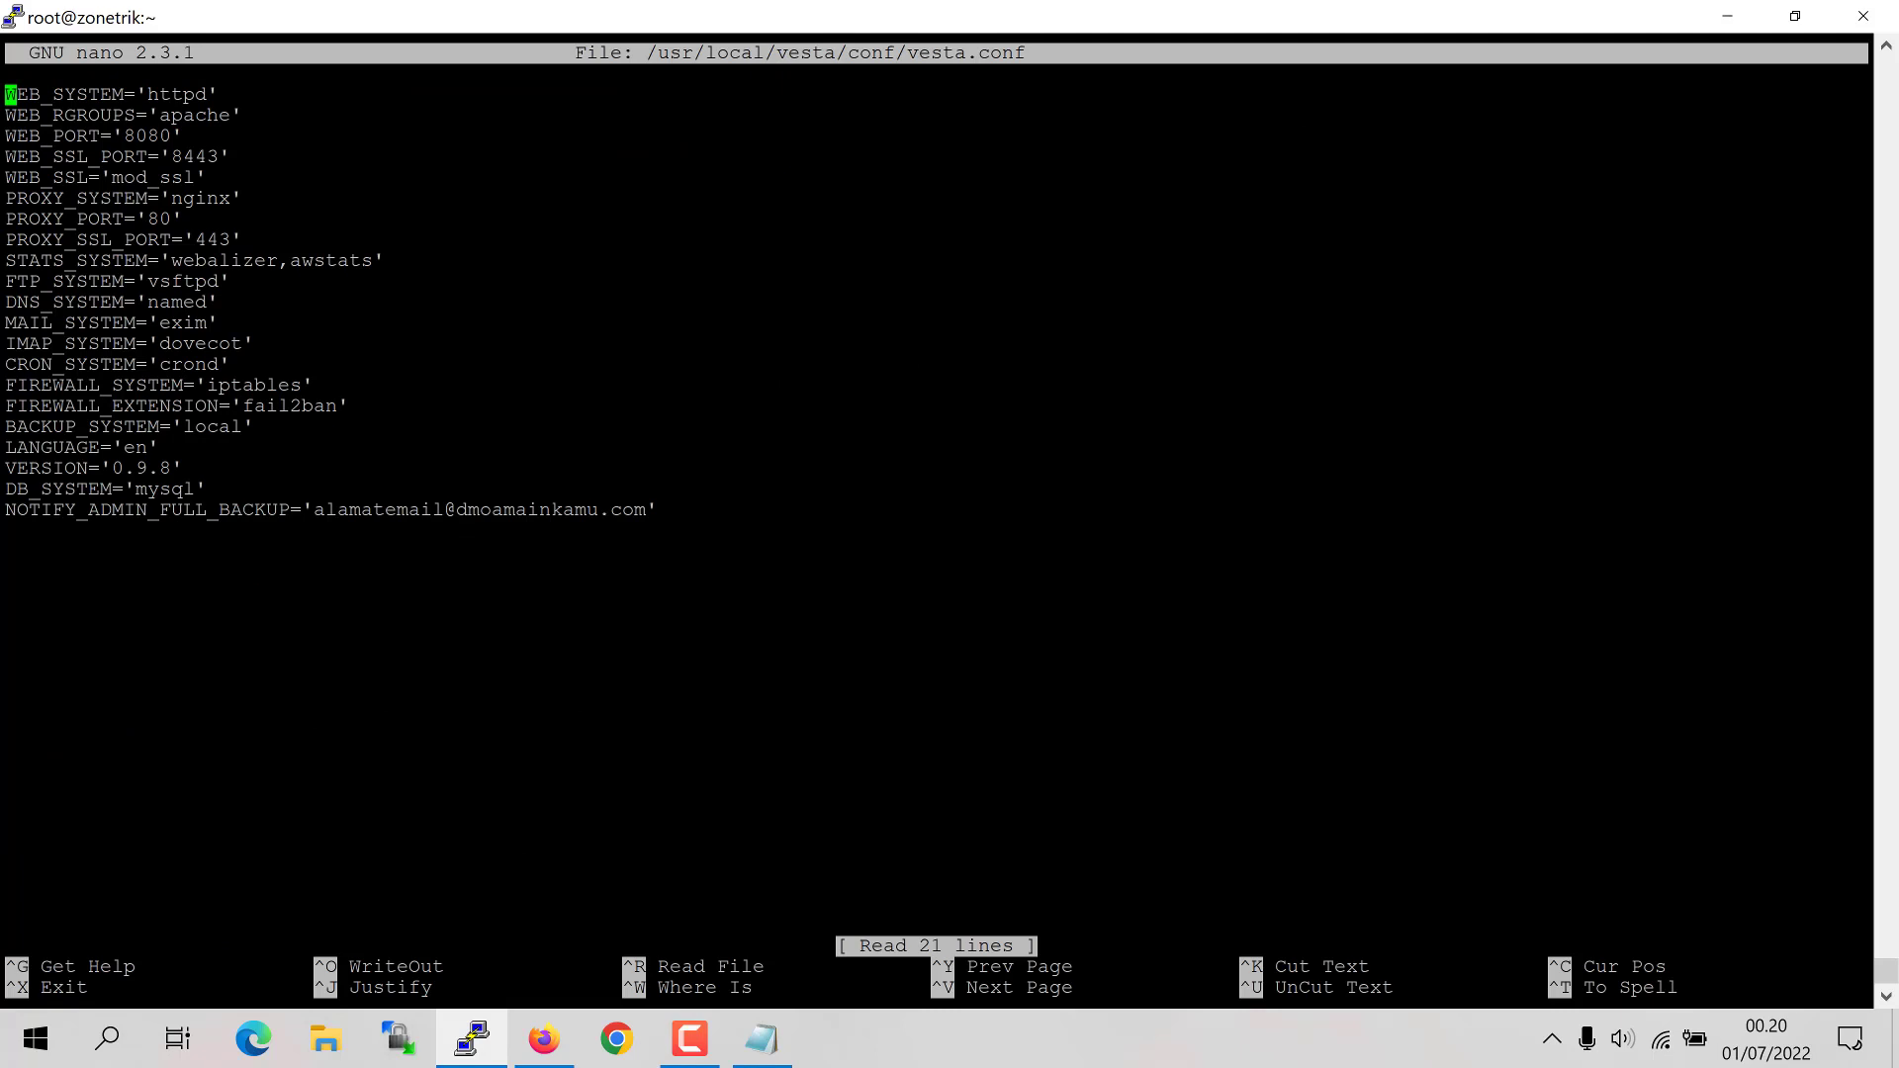
Step: Append a FILEMANAGER_KEY line with its key value to vesta.conf, then save and exit nano
{"action": "key", "text": "Down"}
{"action": "key", "text": "Down"}
{"action": "key", "text": "Down"}
{"action": "key", "text": "Down"}
{"action": "key", "text": "Down"}
{"action": "key", "text": "Down"}
{"action": "key", "text": "Down"}
{"action": "key", "text": "Down"}
{"action": "key", "text": "Down"}
{"action": "key", "text": "Down"}
{"action": "key", "text": "Down"}
{"action": "key", "text": "Down"}
{"action": "key", "text": "Down"}
{"action": "key", "text": "Down"}
{"action": "key", "text": "Down"}
{"action": "key", "text": "Down"}
{"action": "key", "text": "Down"}
{"action": "key", "text": "Down"}
{"action": "key", "text": "Down"}
{"action": "key", "text": "Down"}
{"action": "key", "text": "Down"}
{"action": "type", "text": "FIL"}
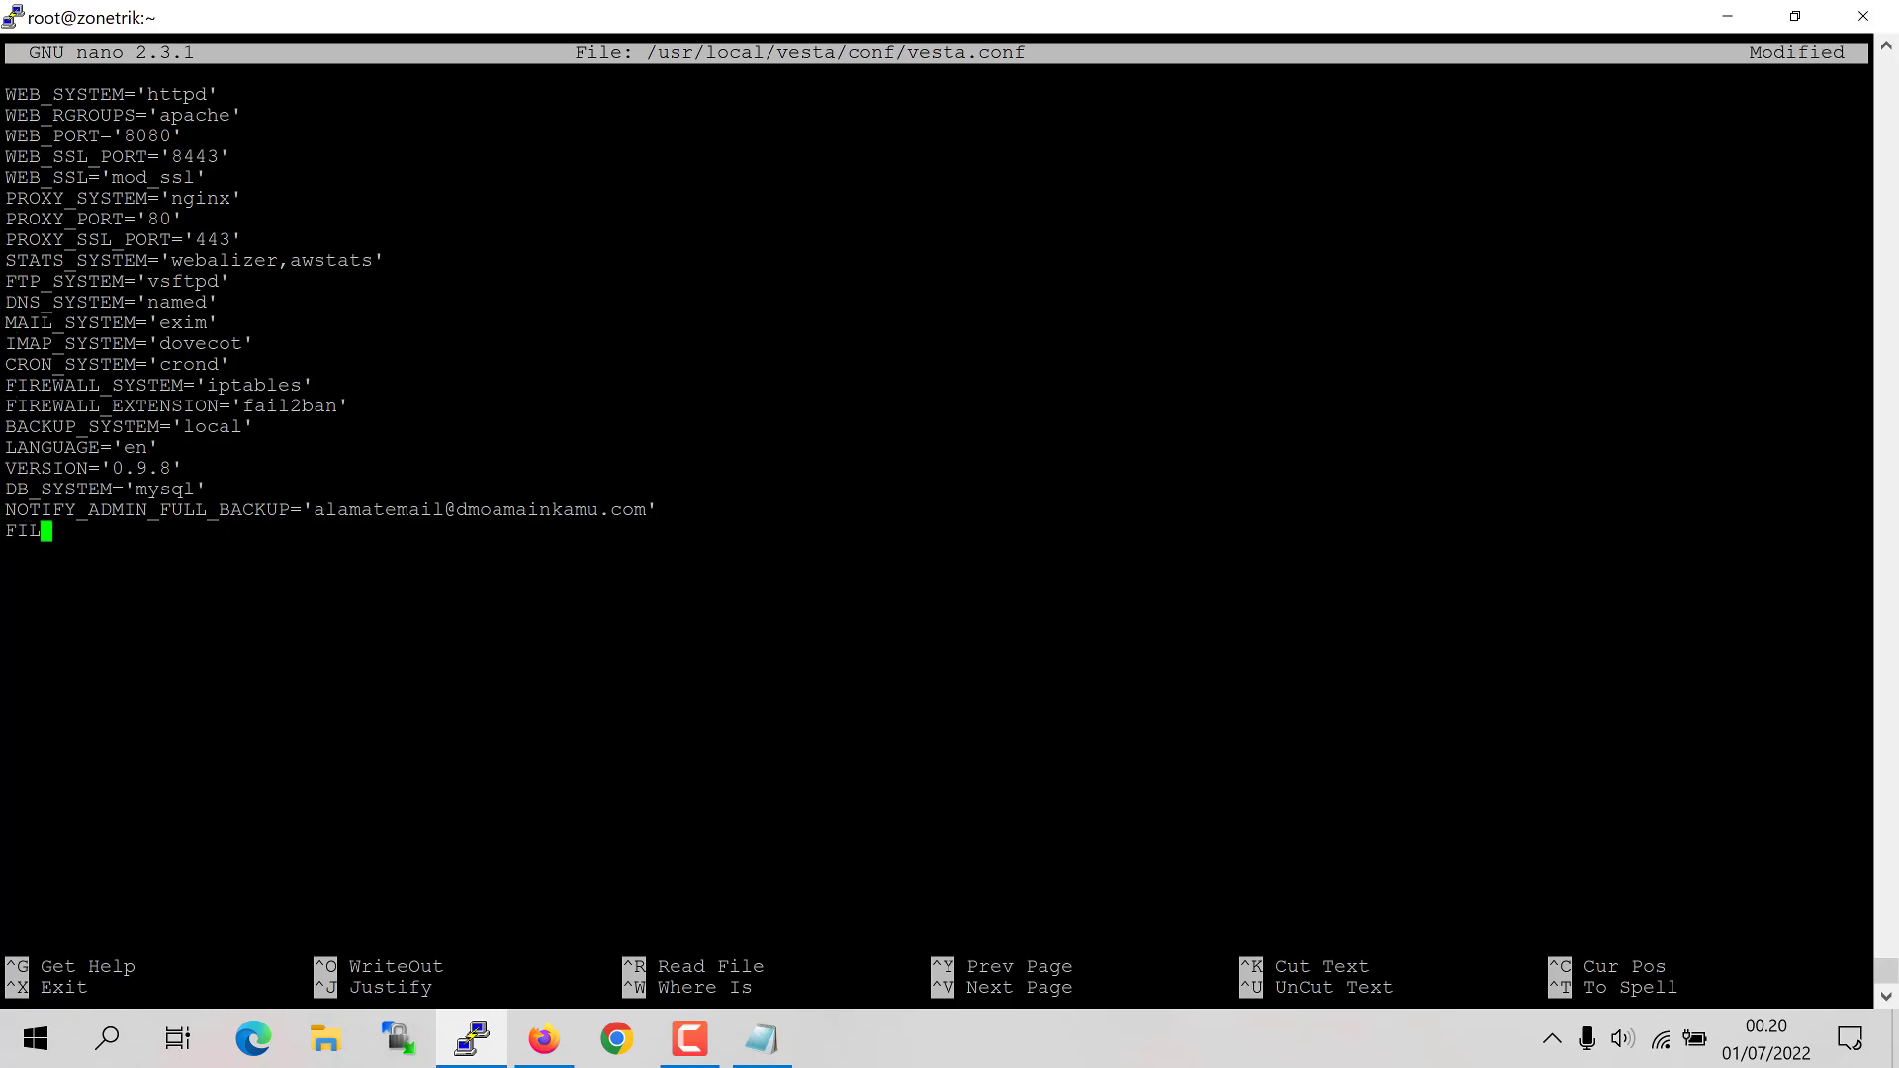
{"action": "type", "text": "EMANAGER_KEY"}
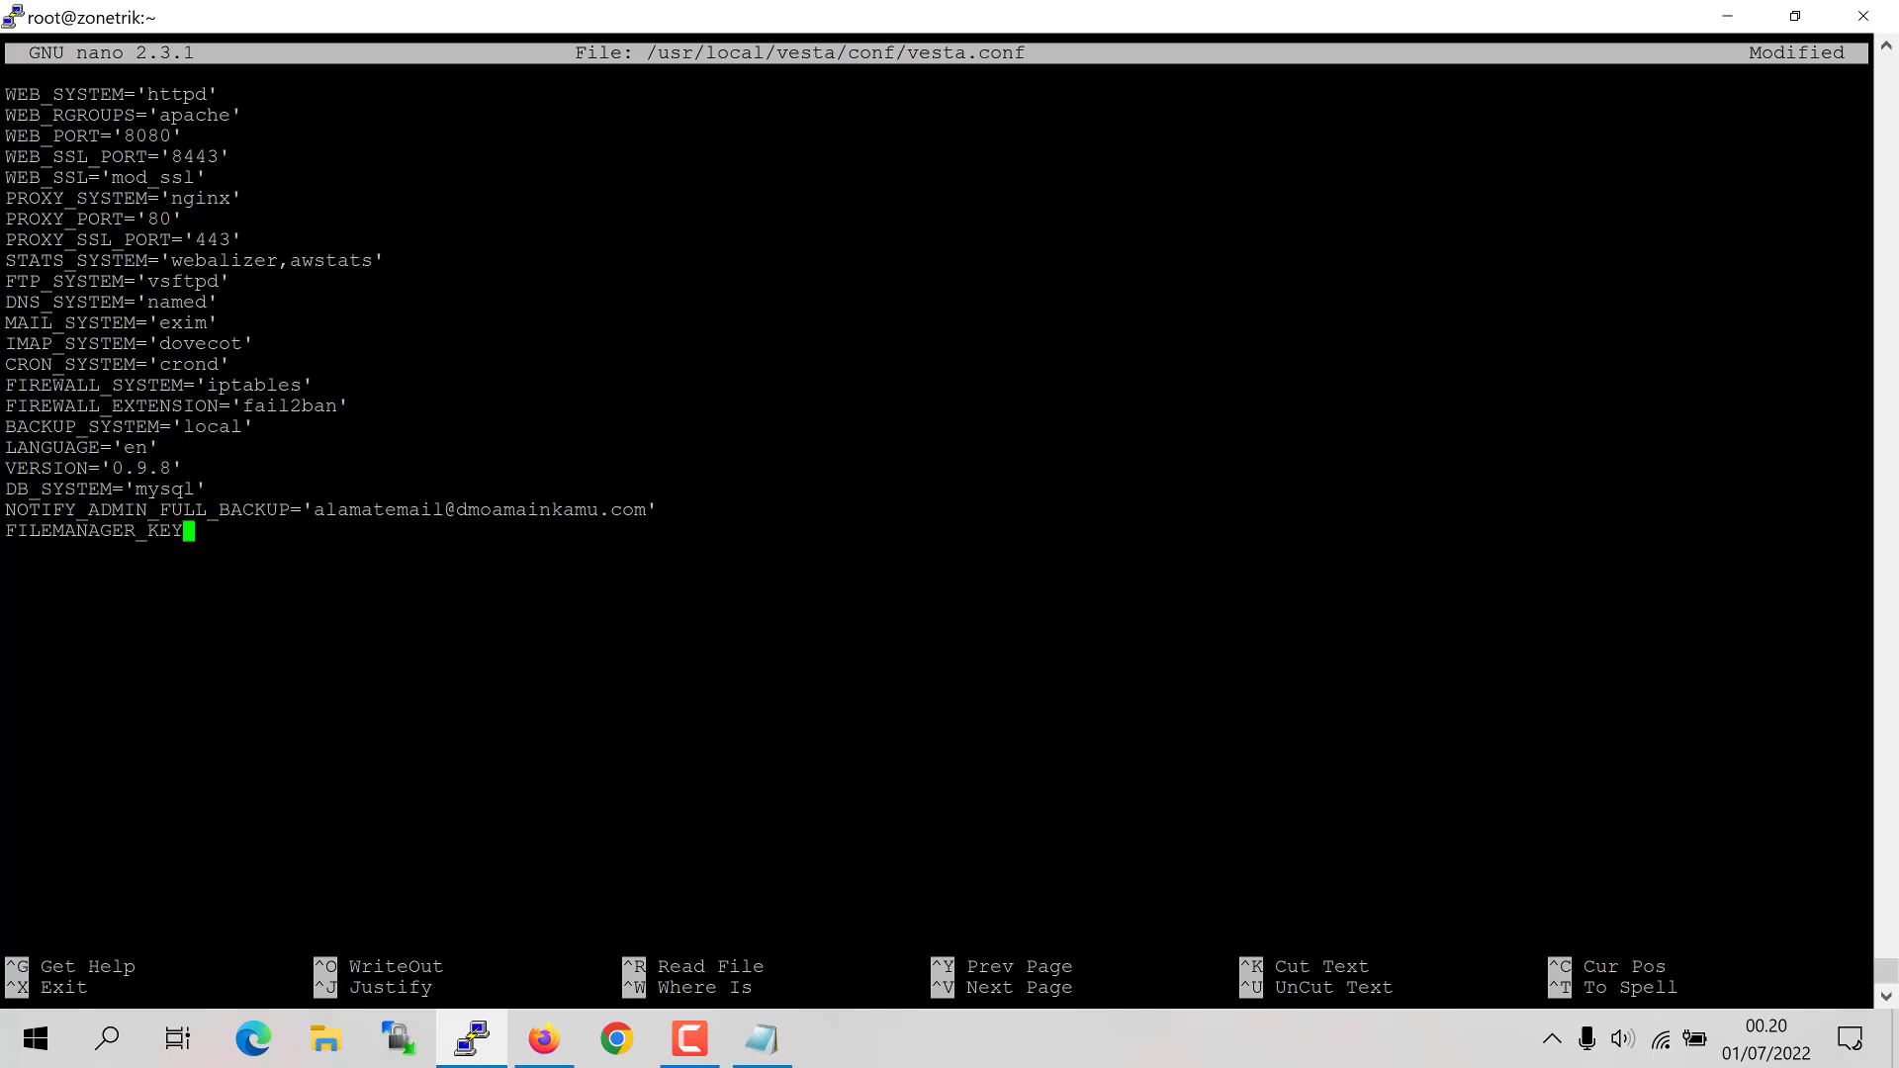
{"action": "type", "text": "='ILOVEREO'"}
{"action": "key", "text": "ctrl+x"}
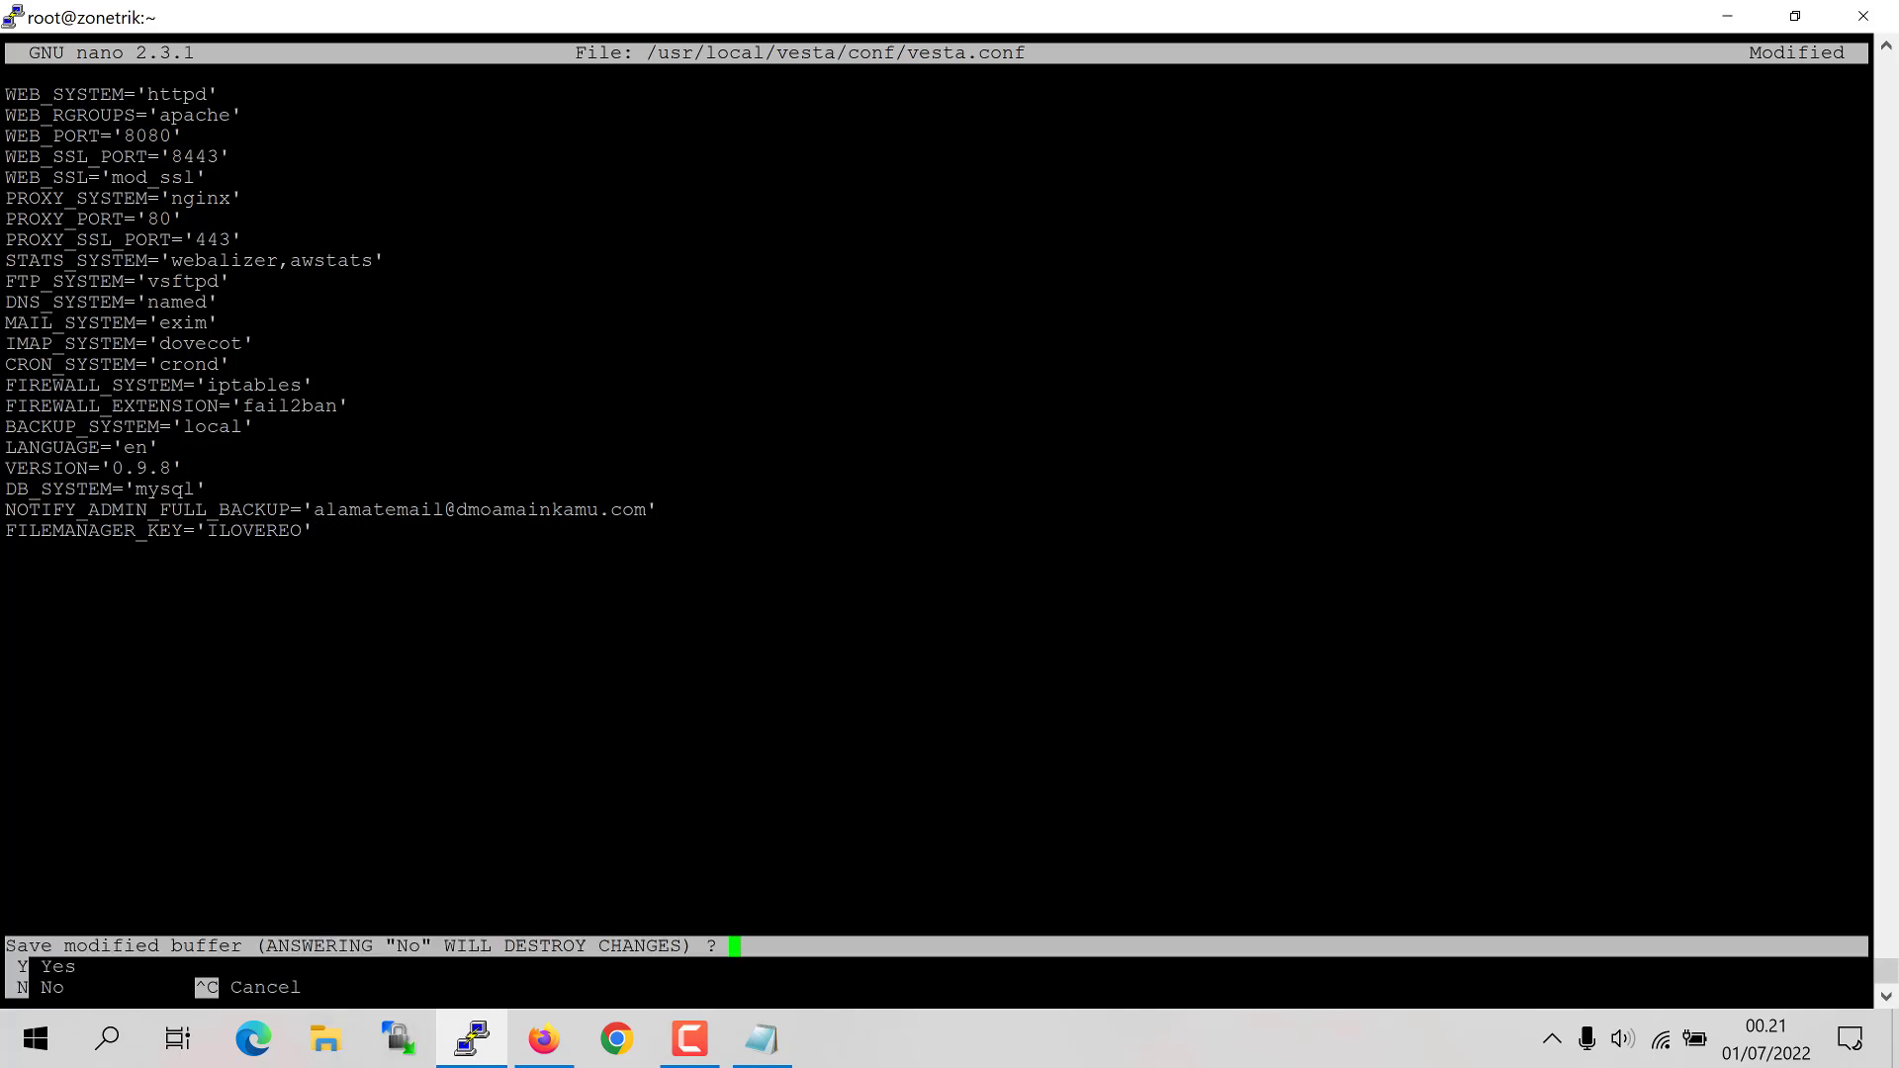
{"action": "key", "text": "y"}
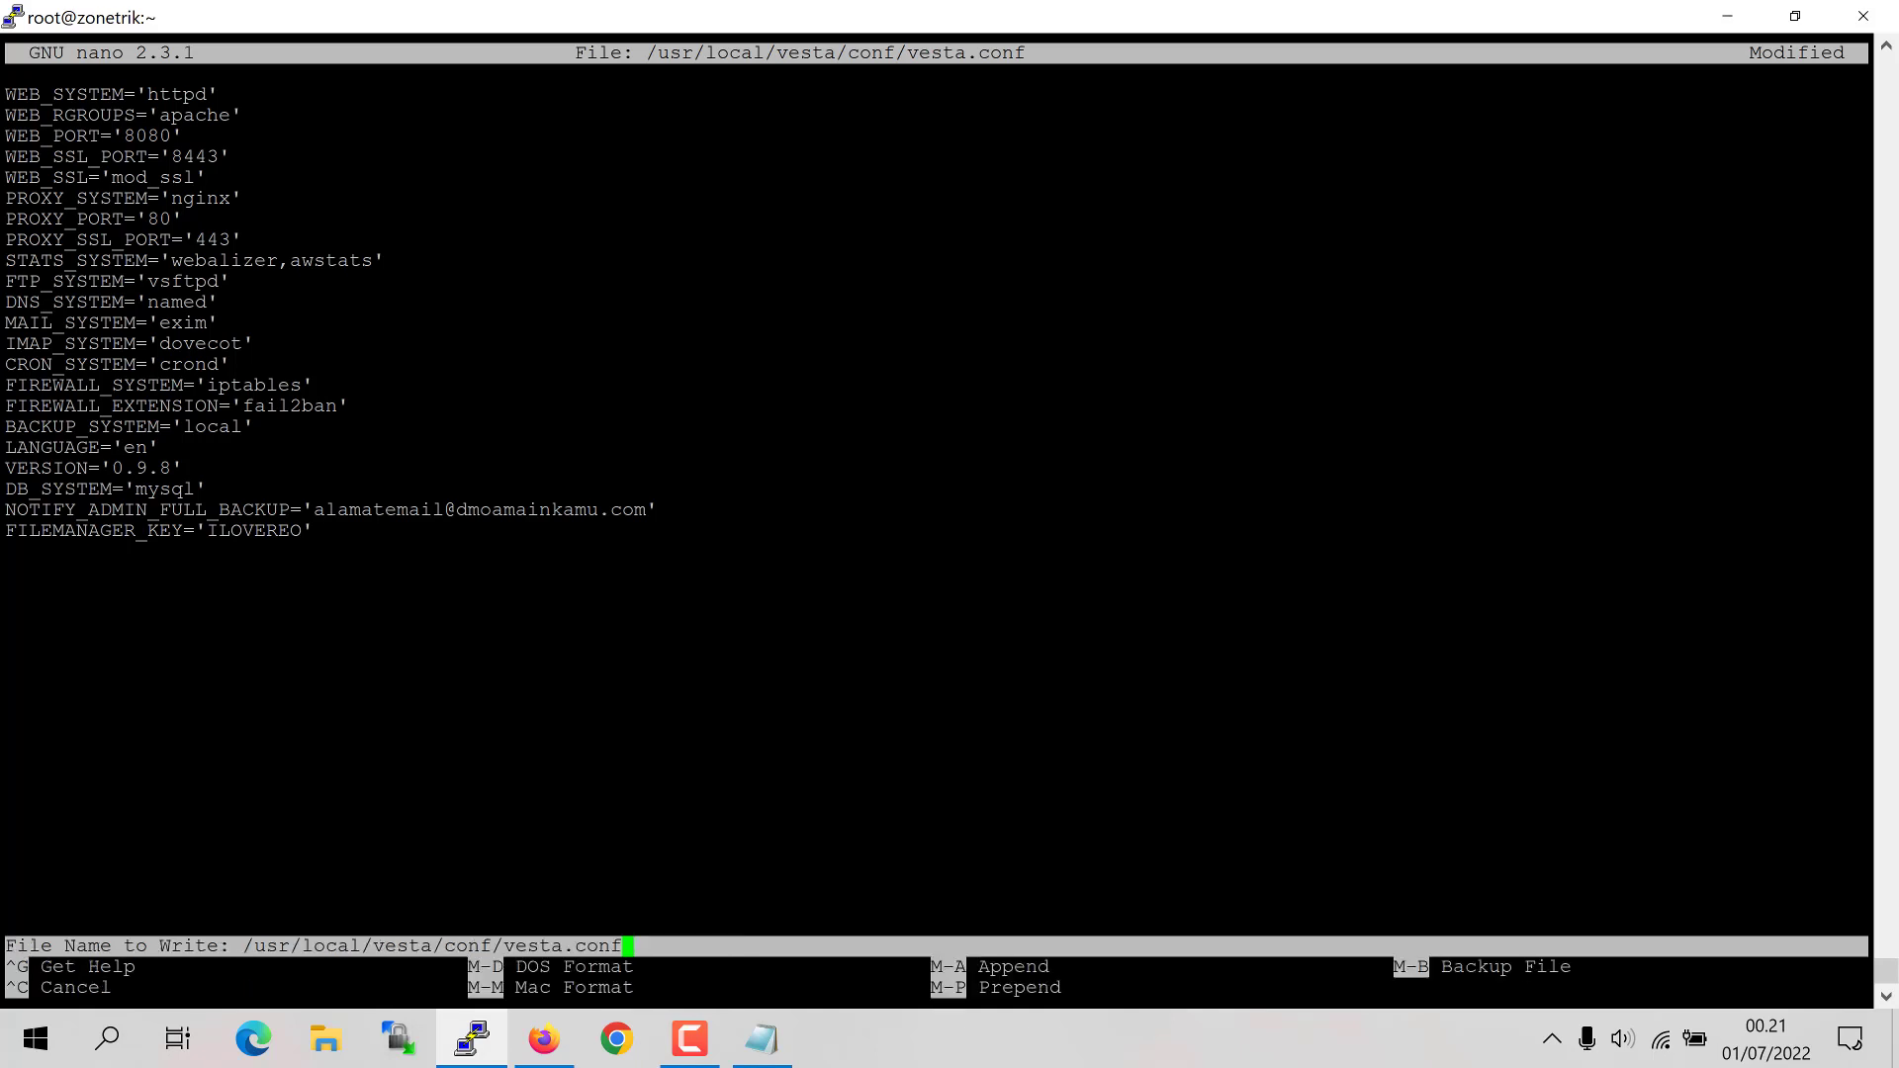
{"action": "key", "text": "Return"}
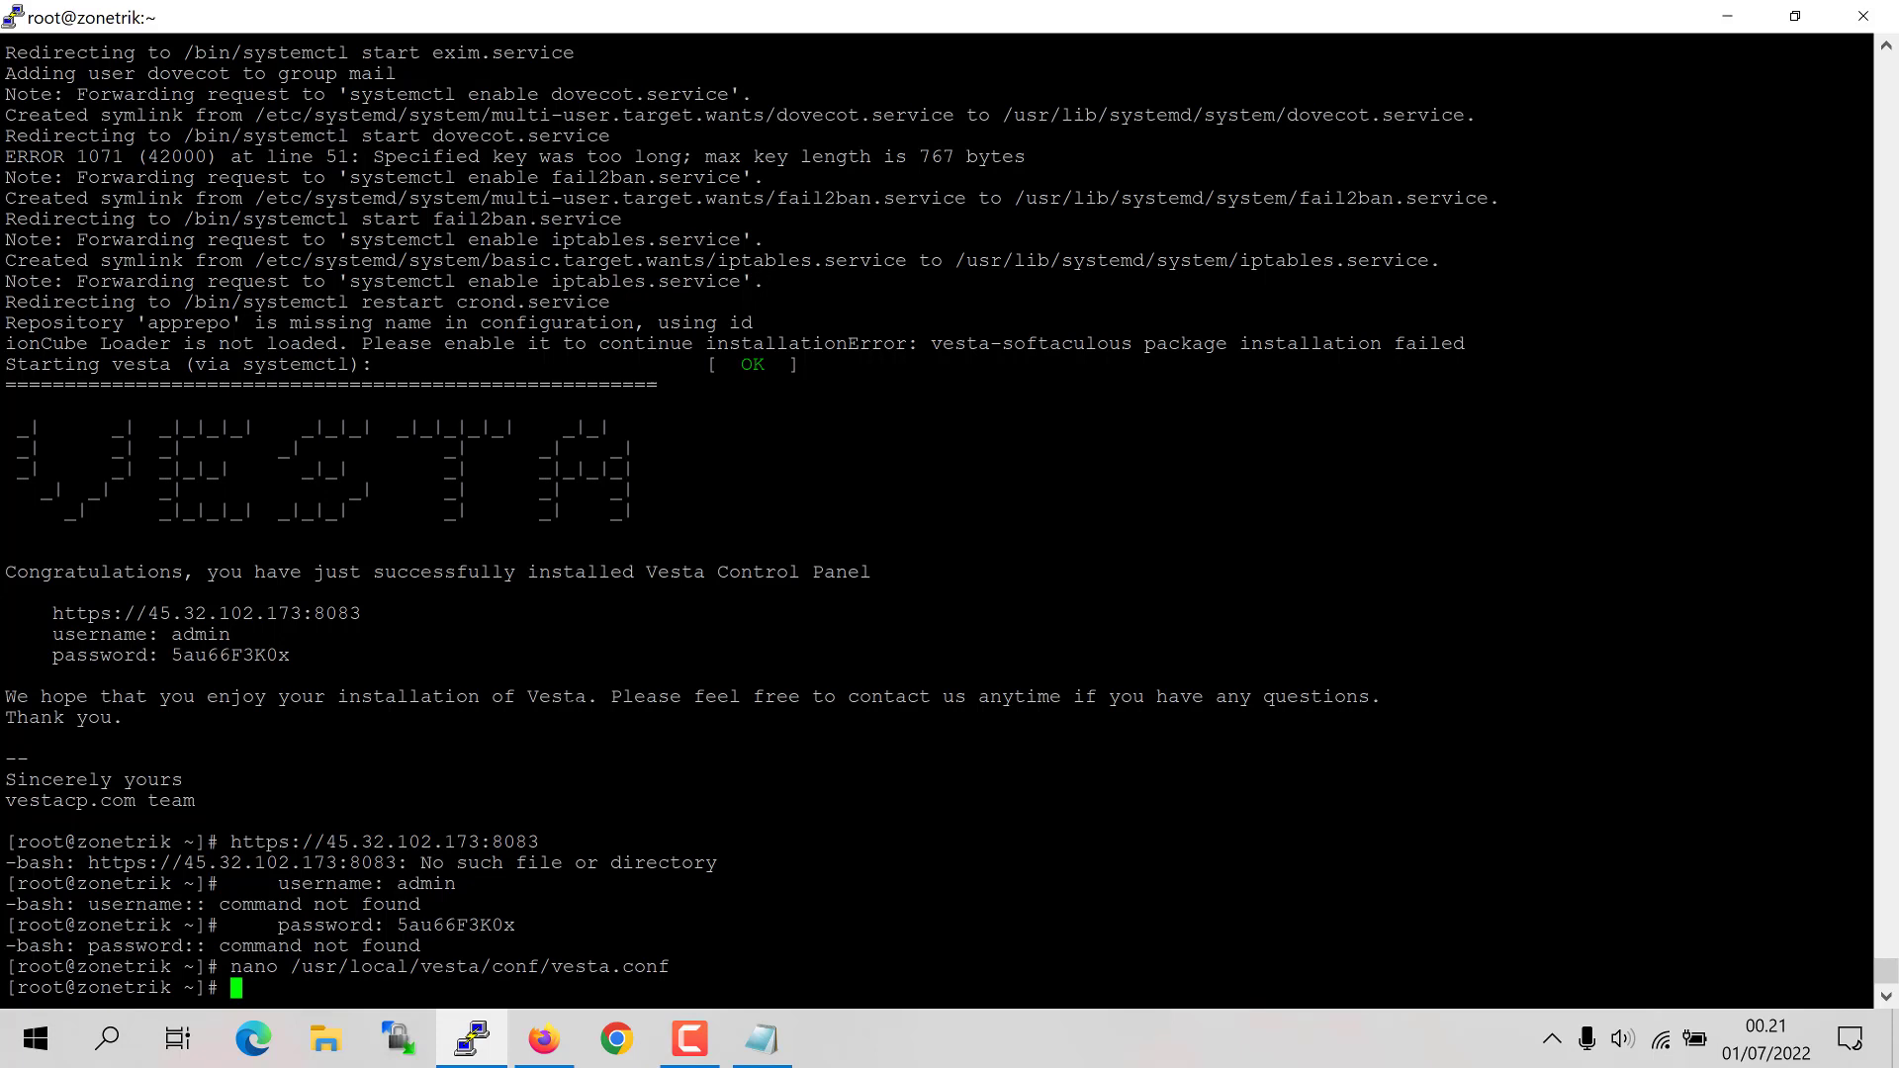
Step: Reboot the server, dismiss the connection-closed error, and return to Firefox
{"action": "type", "text": "reboot"}
{"action": "key", "text": "Return"}
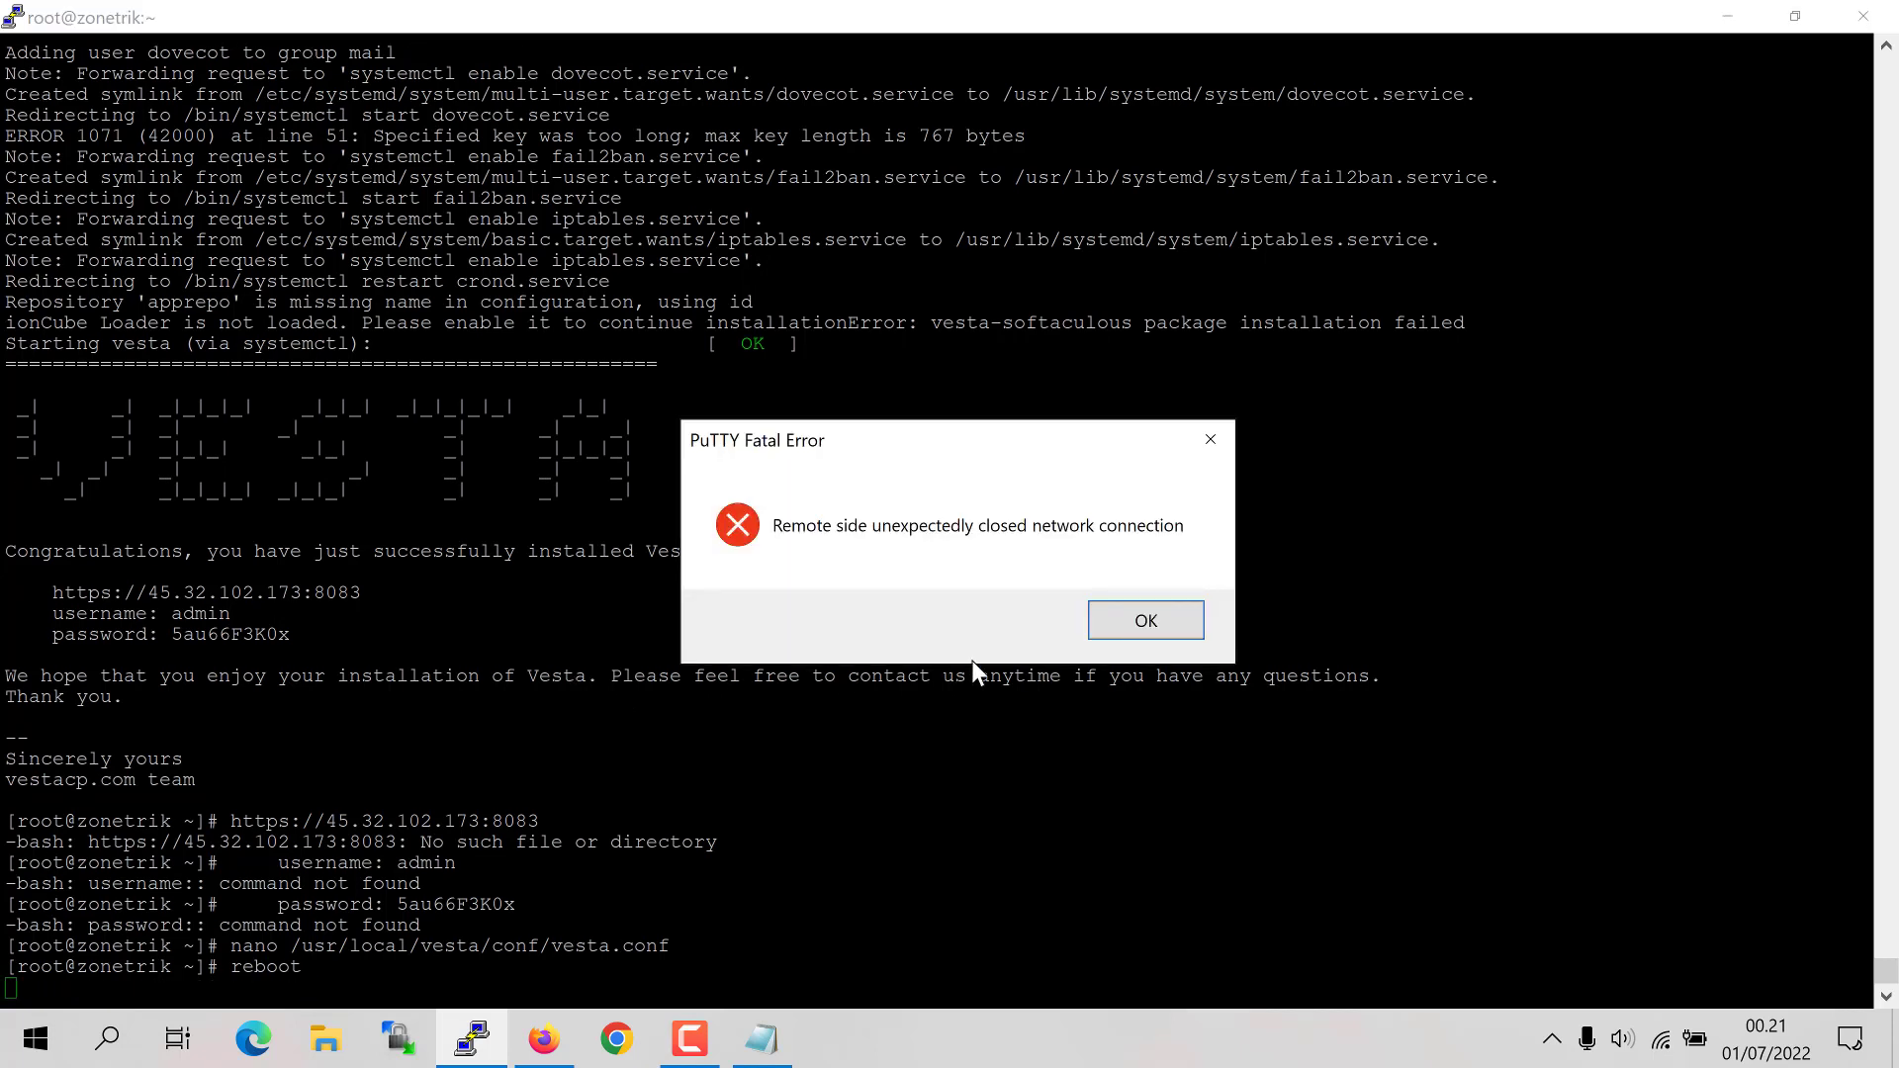
{"action": "left_click", "coordinate": [1120, 627]}
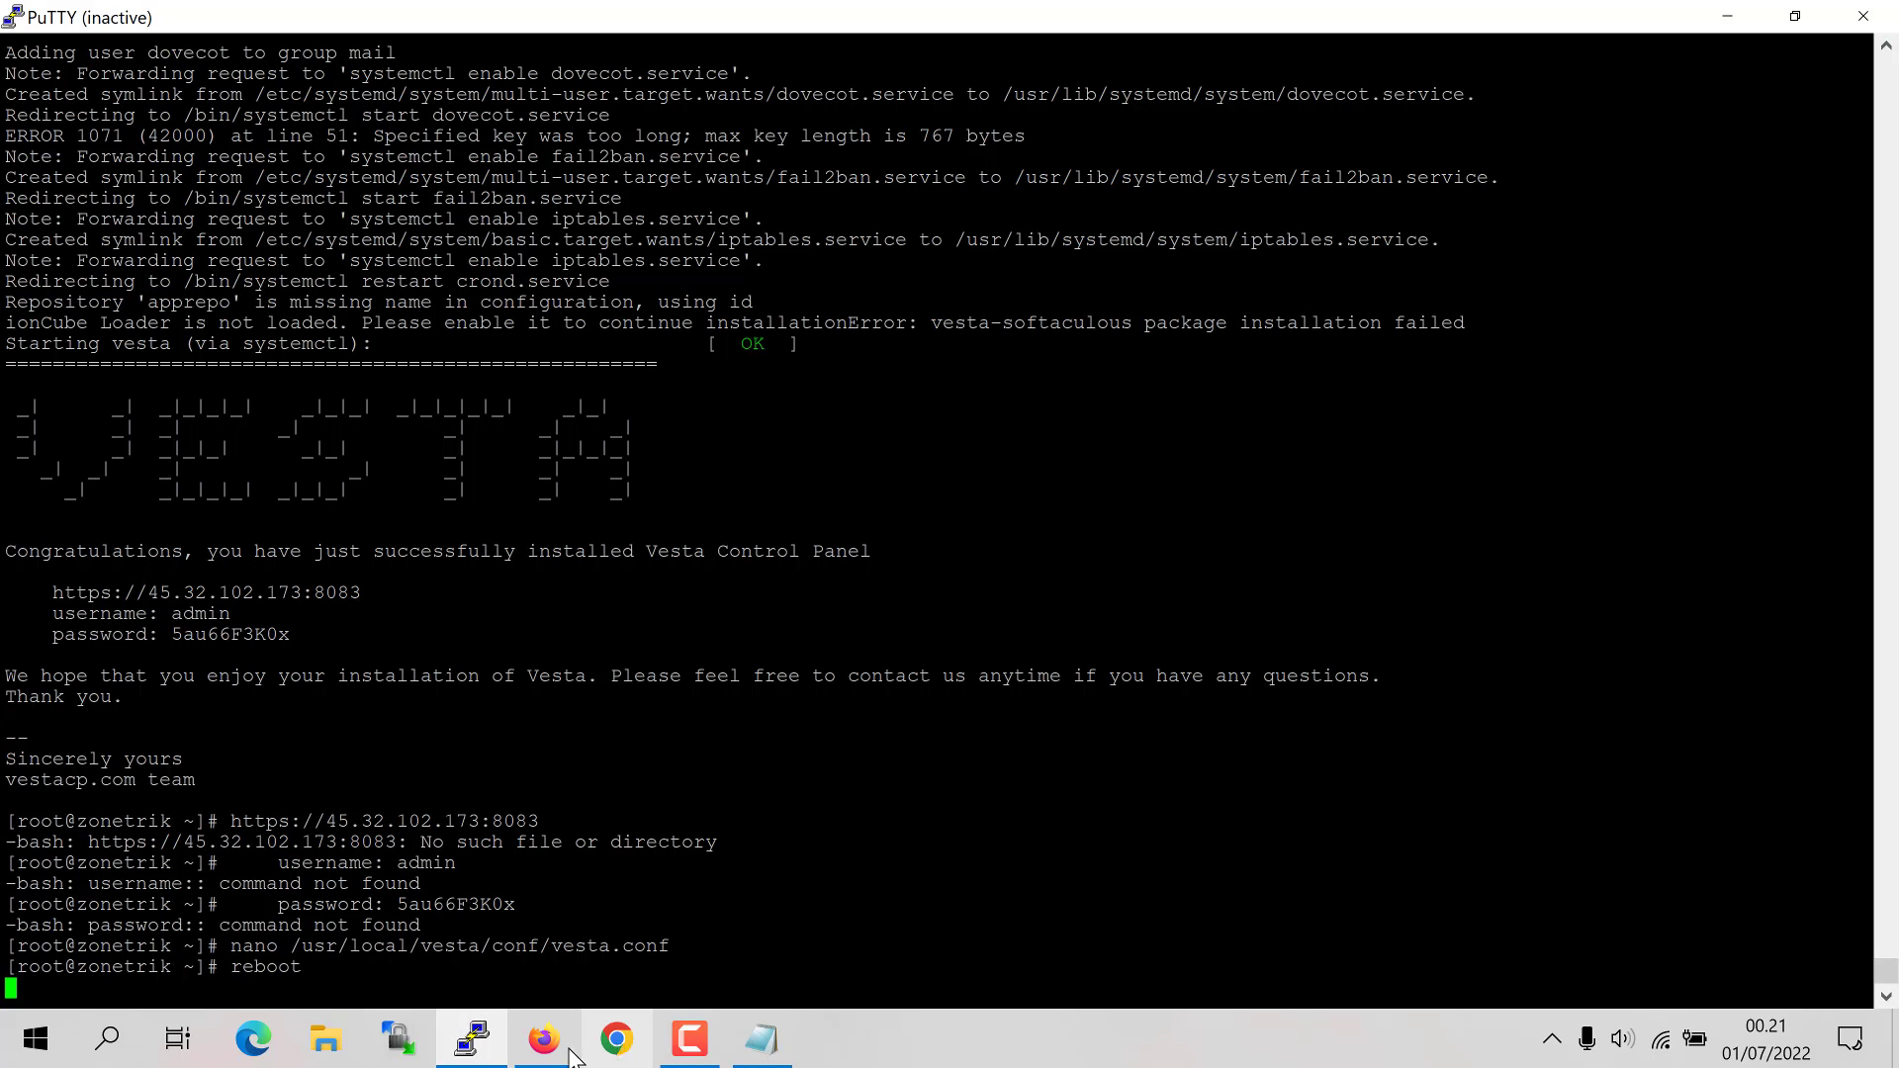
{"action": "mouse_move", "coordinate": [567, 1053]}
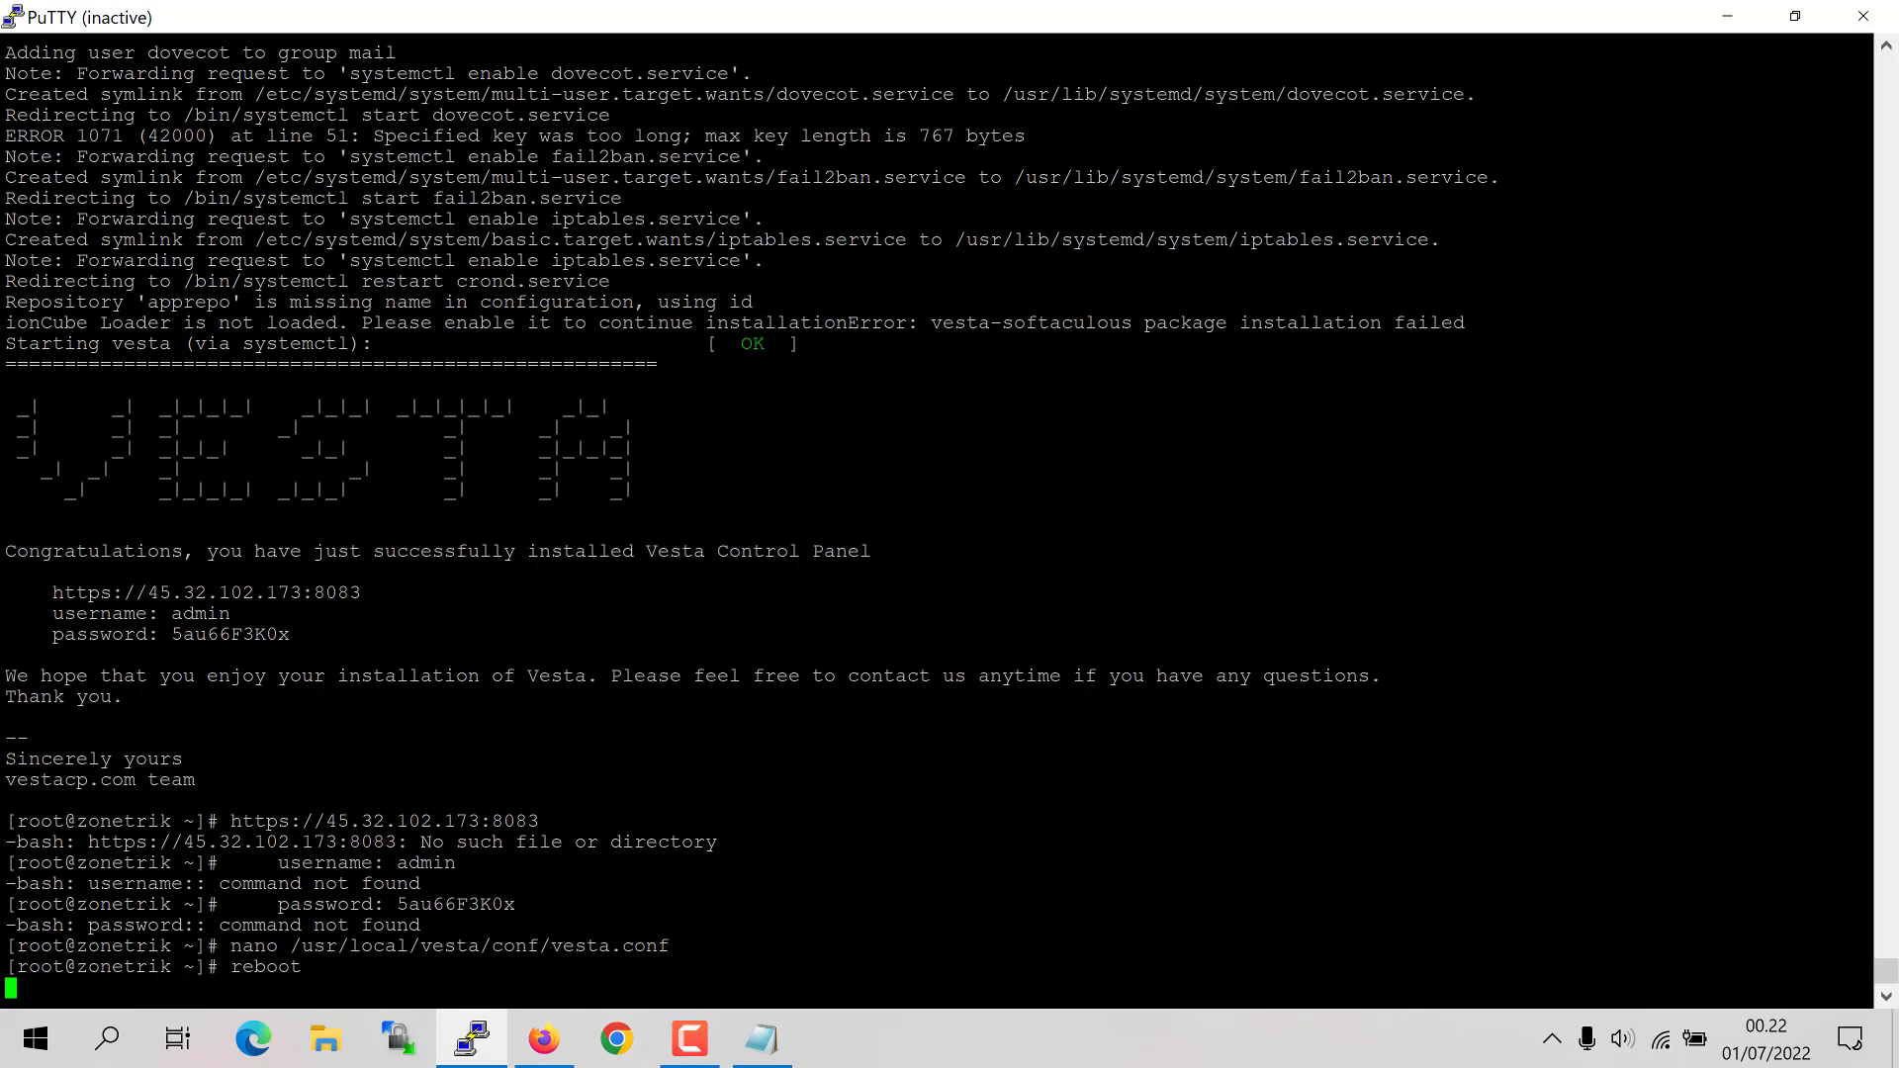
{"action": "left_click", "coordinate": [543, 1038]}
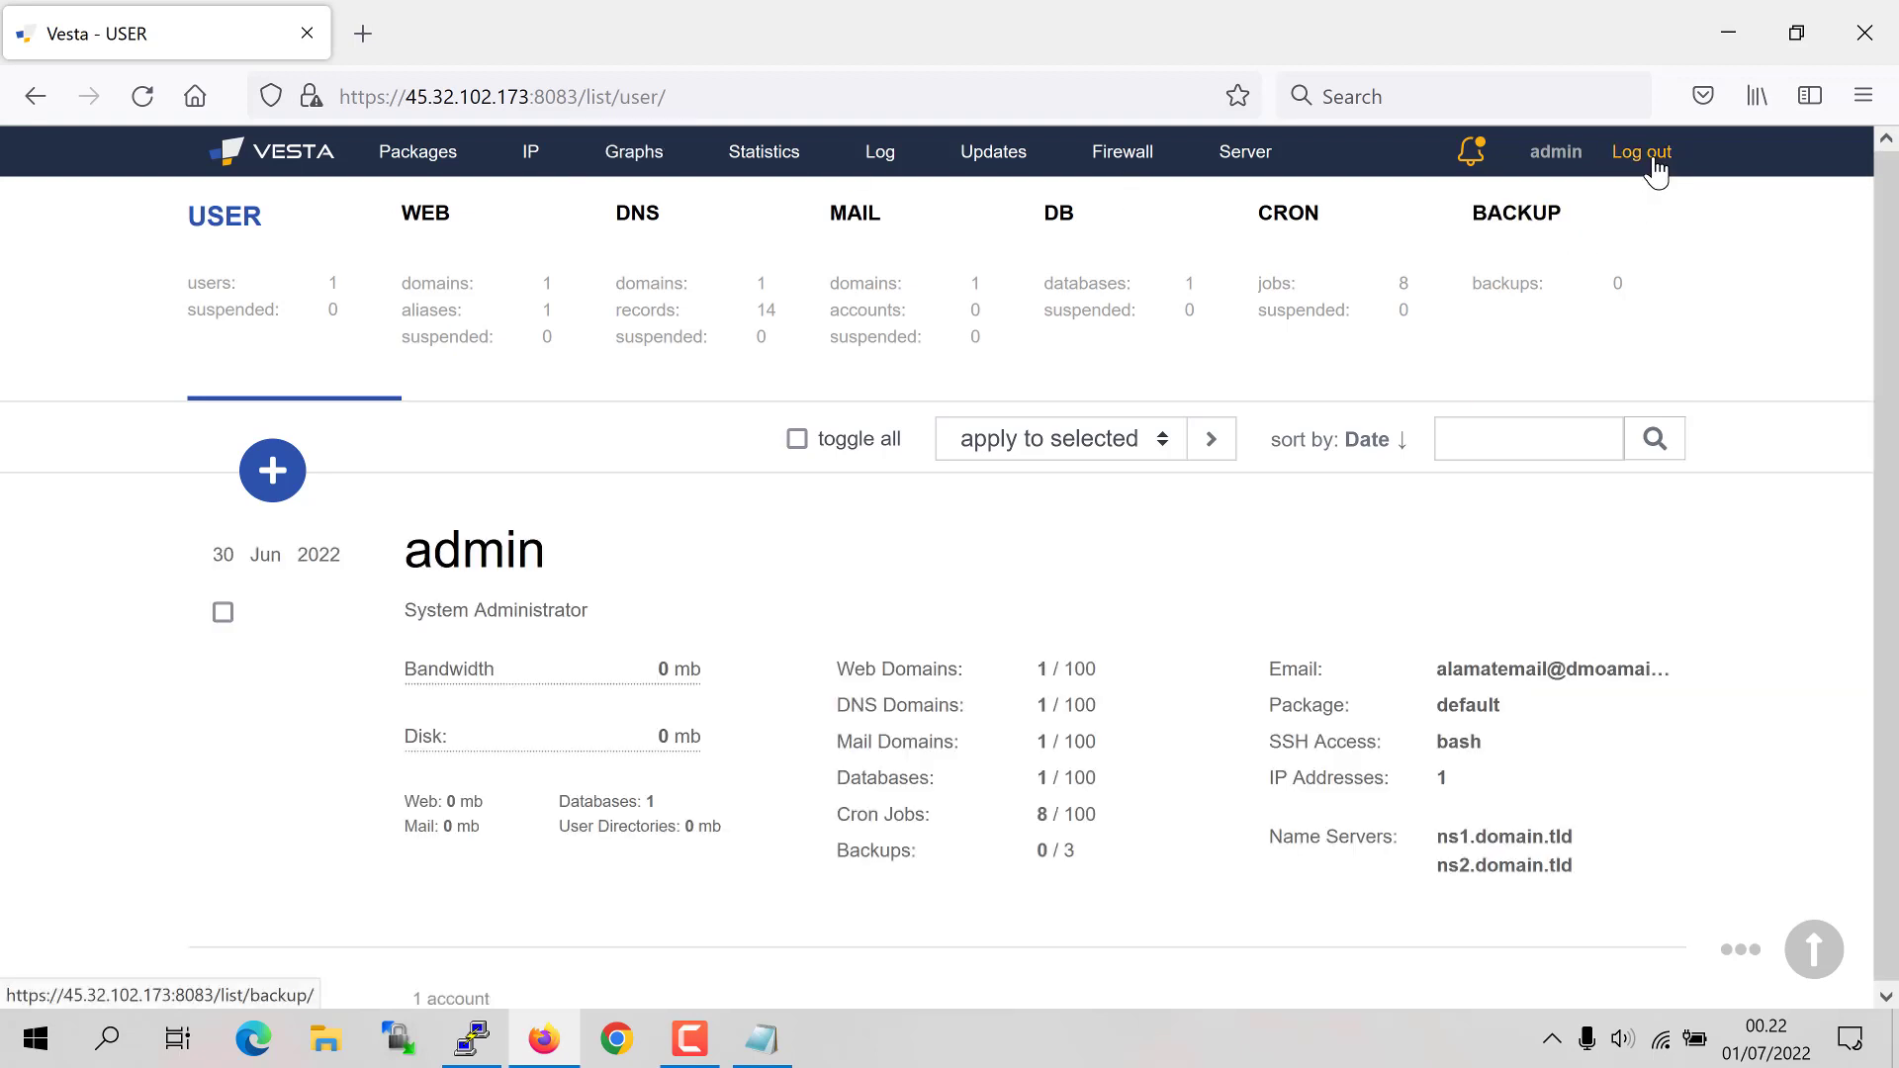
Step: Log out, log back in as admin, and open the newly added File Manager
{"action": "left_click", "coordinate": [1650, 164]}
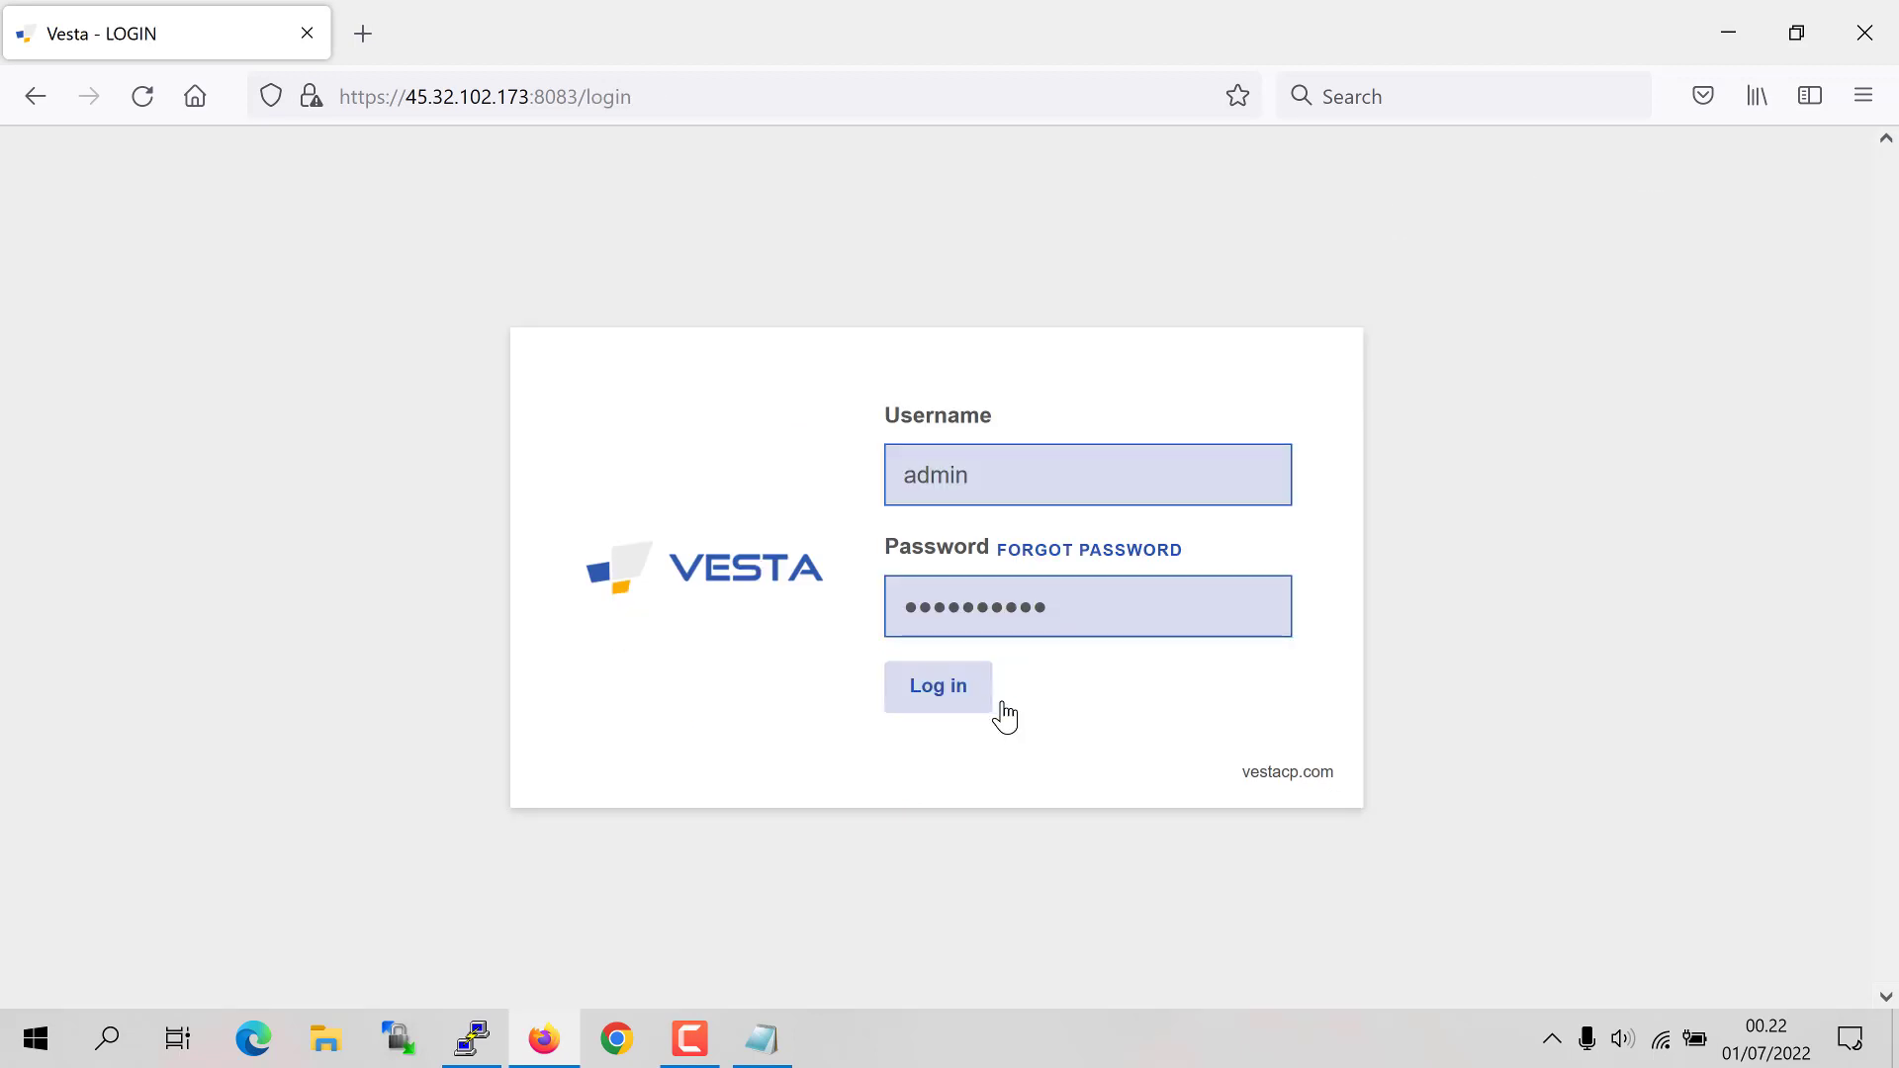
{"action": "left_click", "coordinate": [930, 693]}
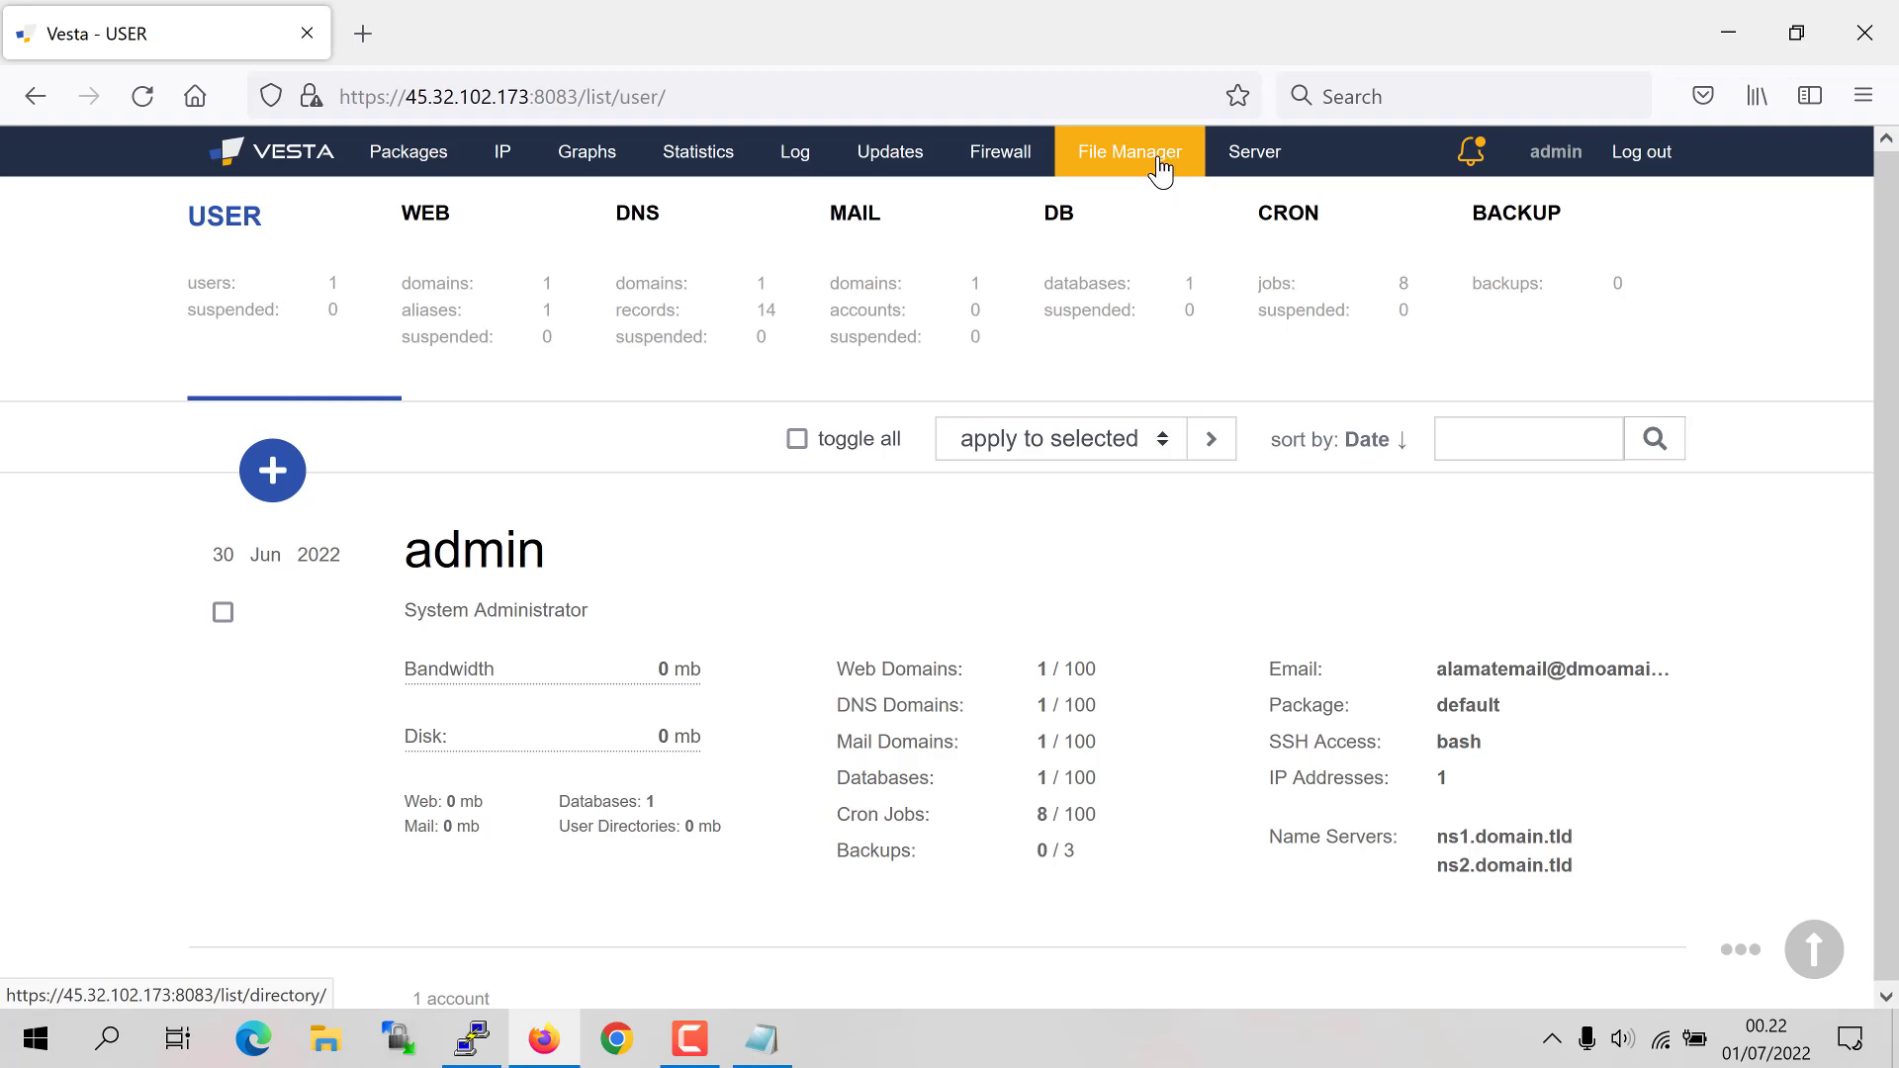
{"action": "left_click", "coordinate": [1134, 176]}
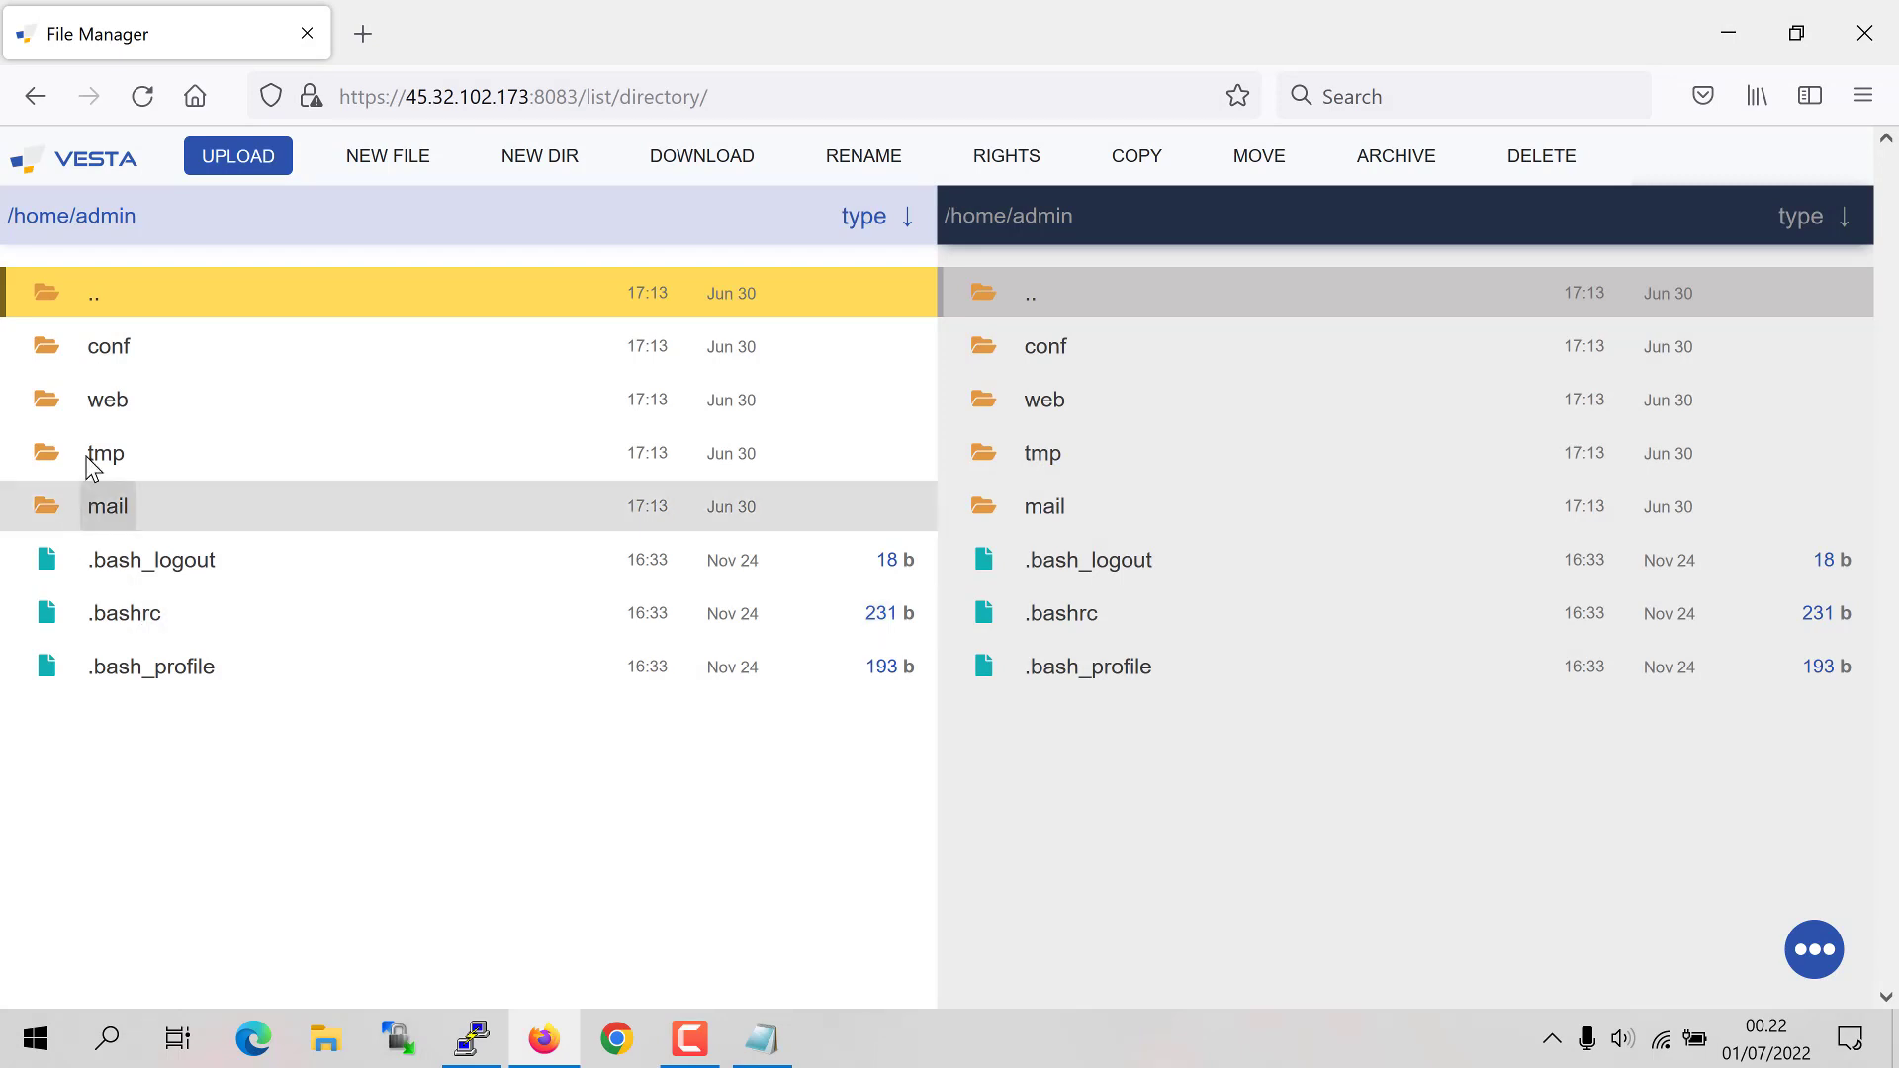
Step: Open the web folder holding zonetrik.example.com, then go back to the user list via the VESTA logo
{"action": "left_click", "coordinate": [109, 400]}
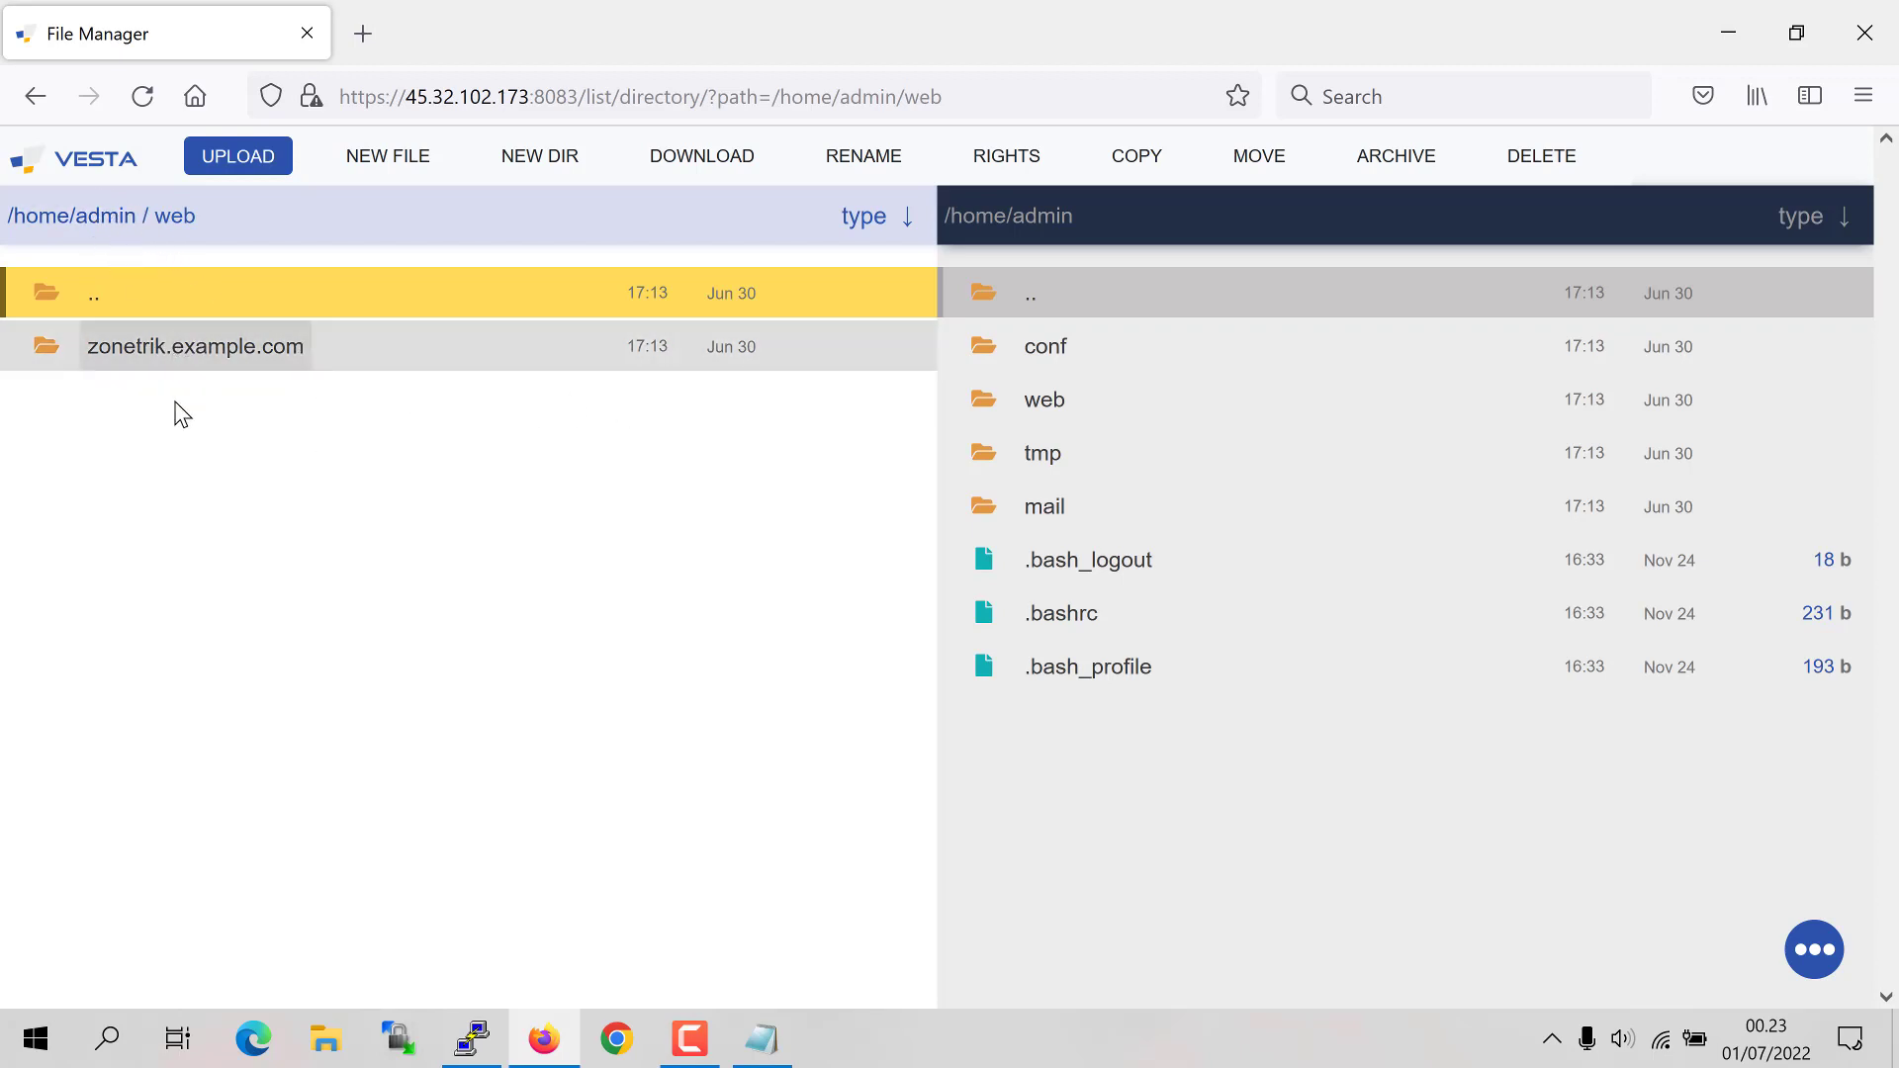
{"action": "left_click", "coordinate": [89, 176]}
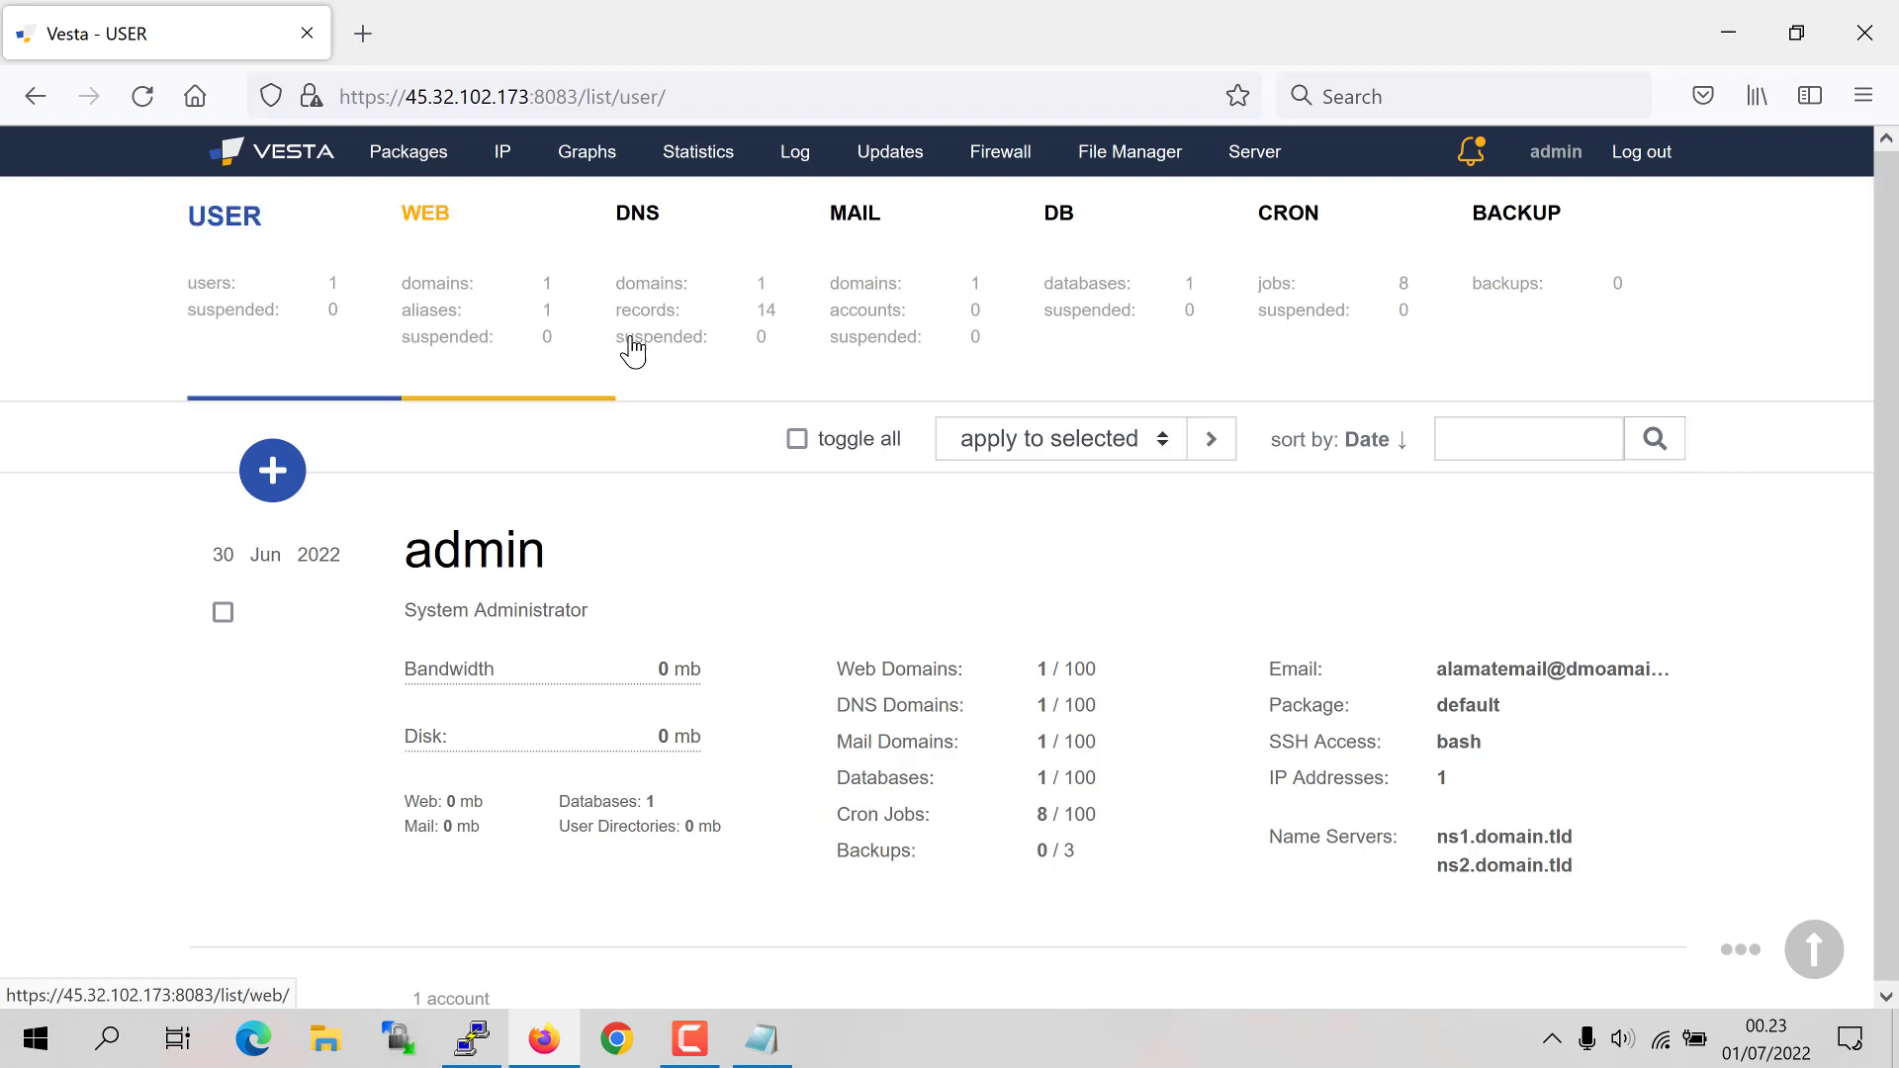
Step: Start a new web domain under WEB and review its Domain, IP 45.32.102.173 and Aliases fields
{"action": "left_click", "coordinate": [467, 323]}
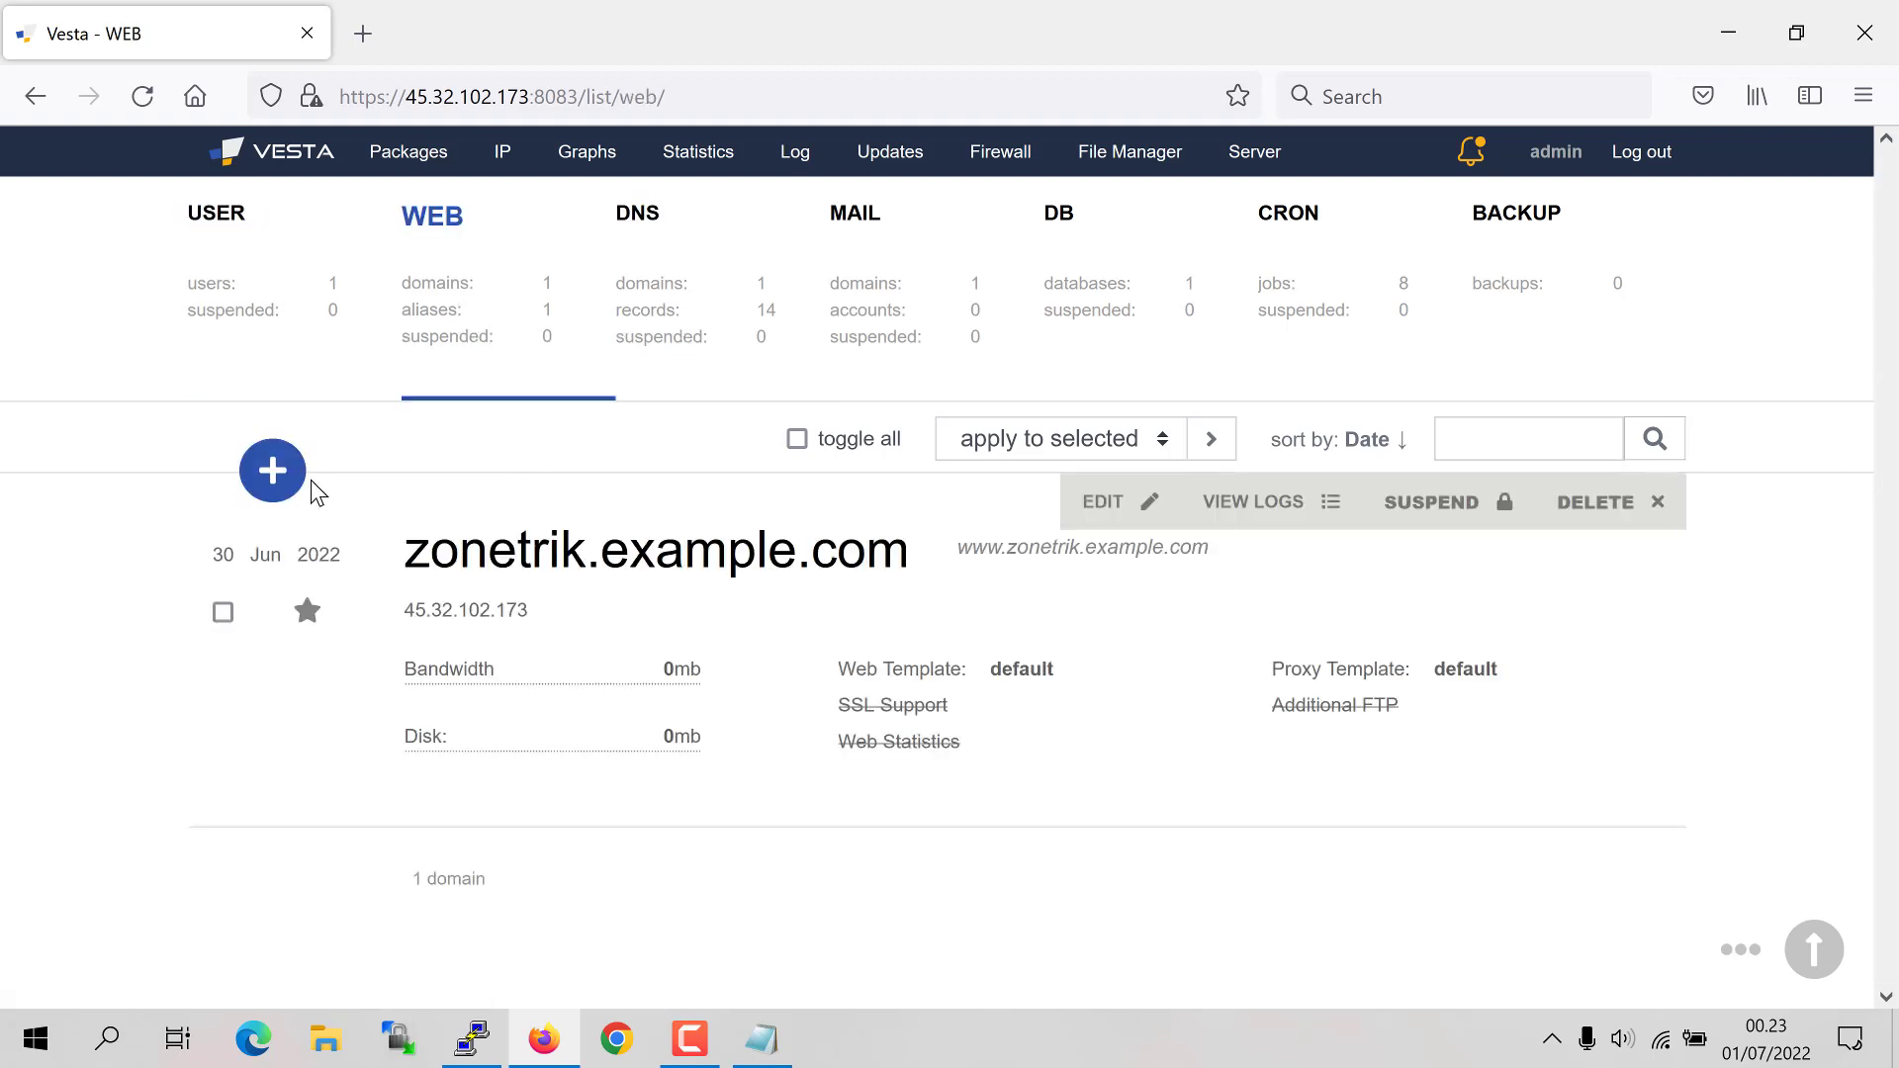
{"action": "left_click", "coordinate": [279, 473]}
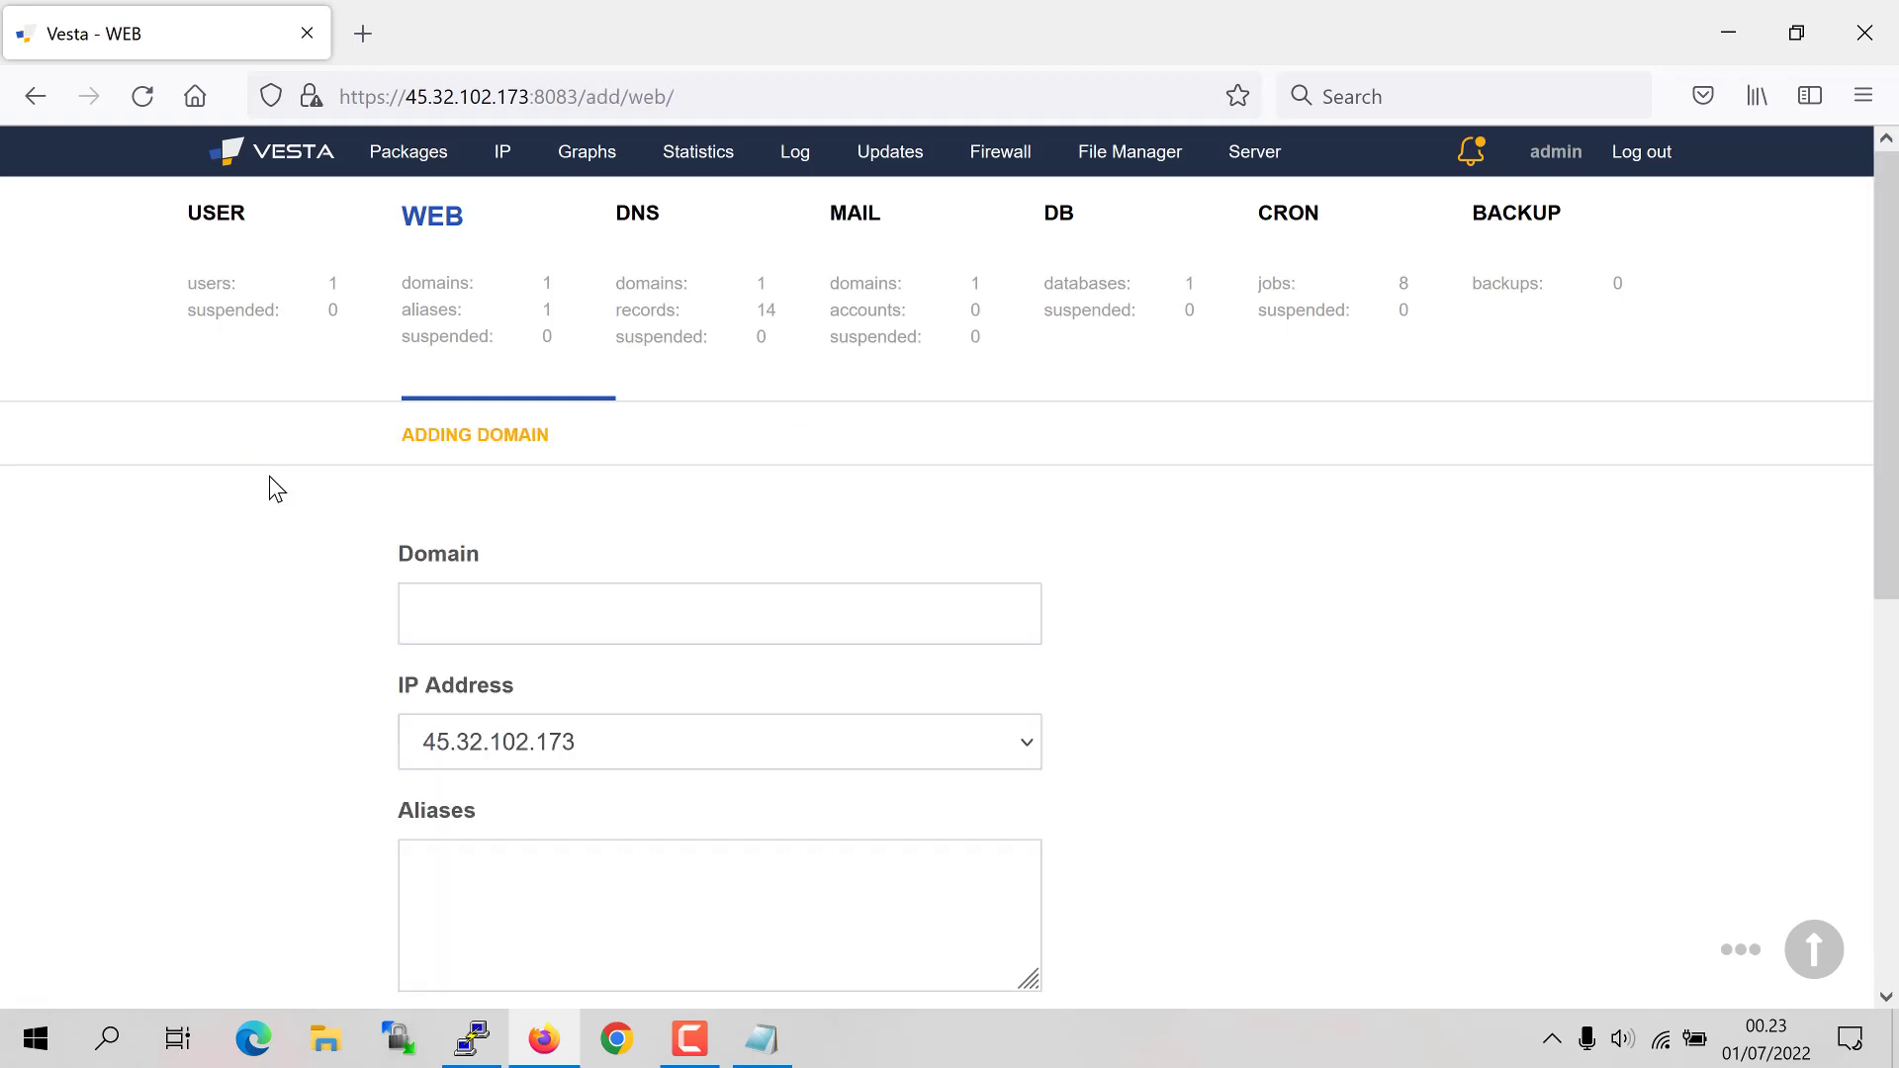
{"action": "left_click", "coordinate": [530, 614]}
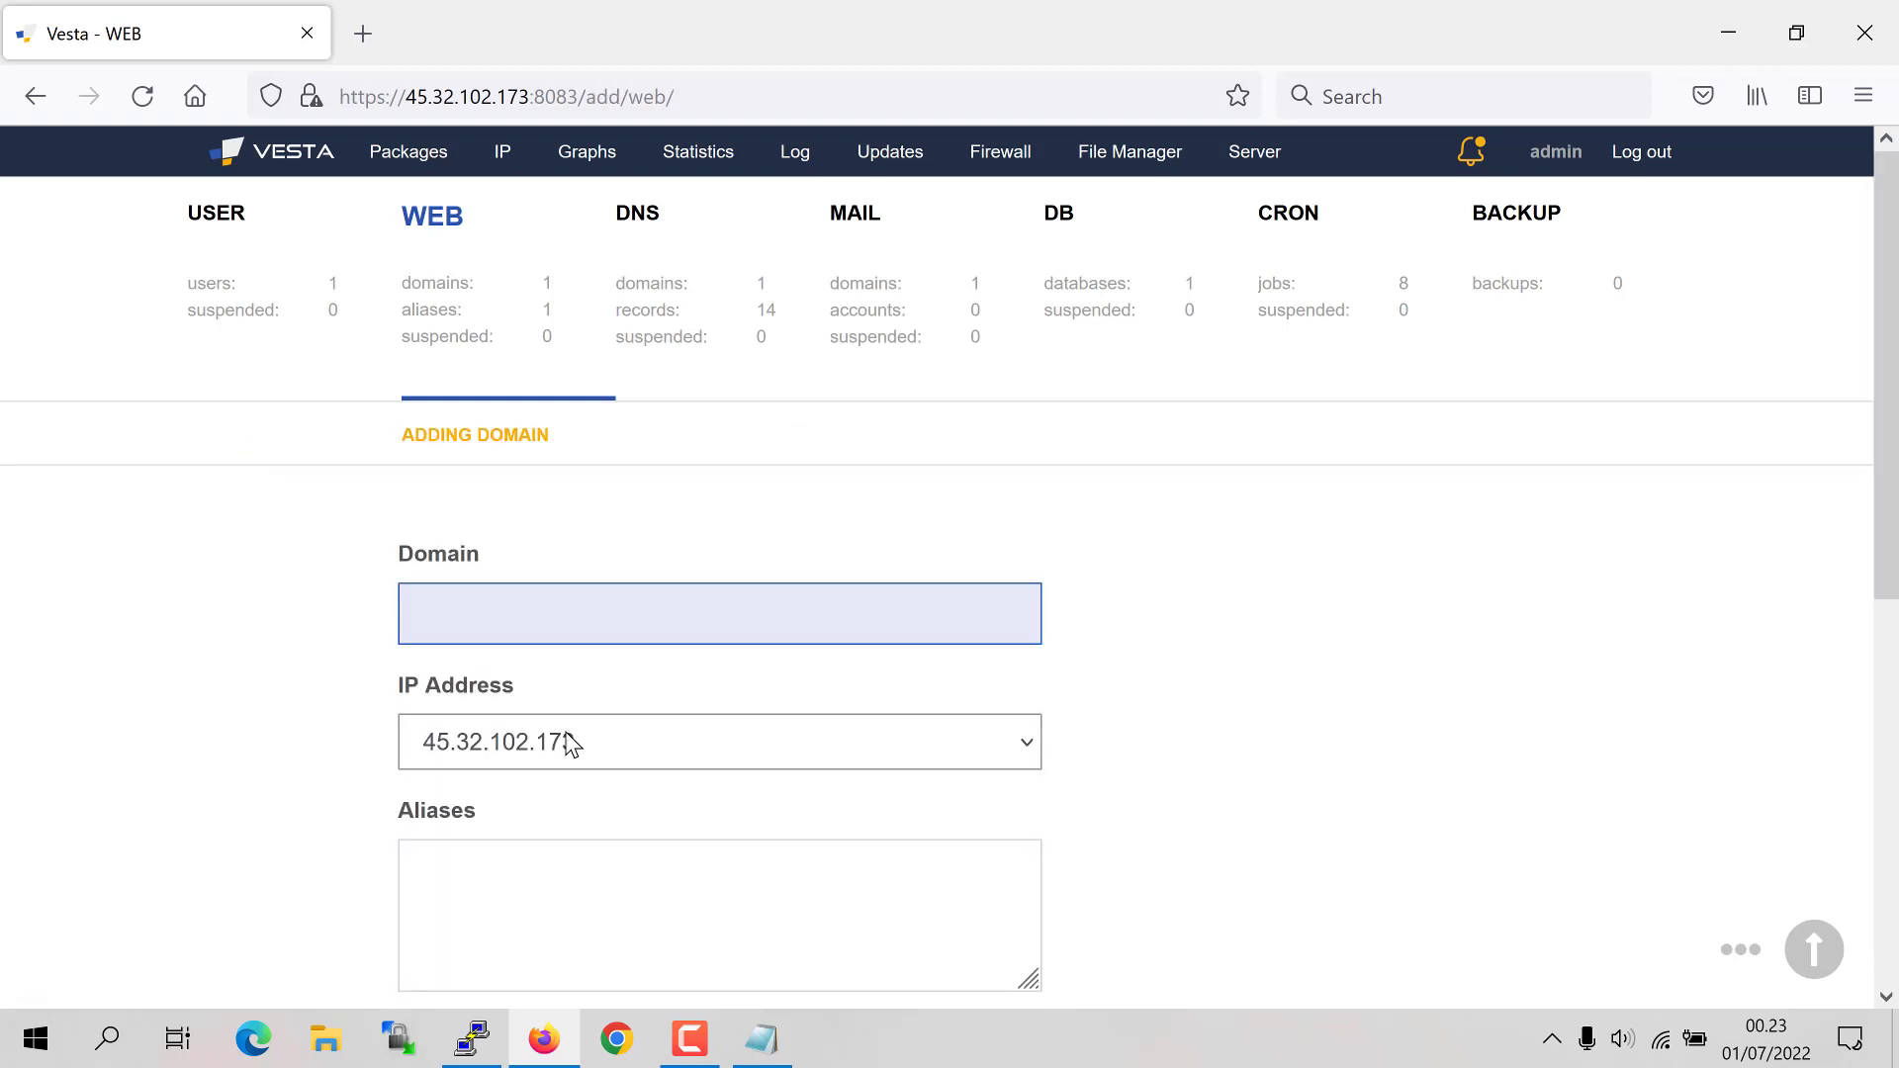
{"action": "scroll", "coordinate": [627, 741], "scroll_direction": "down", "scroll_amount": 3}
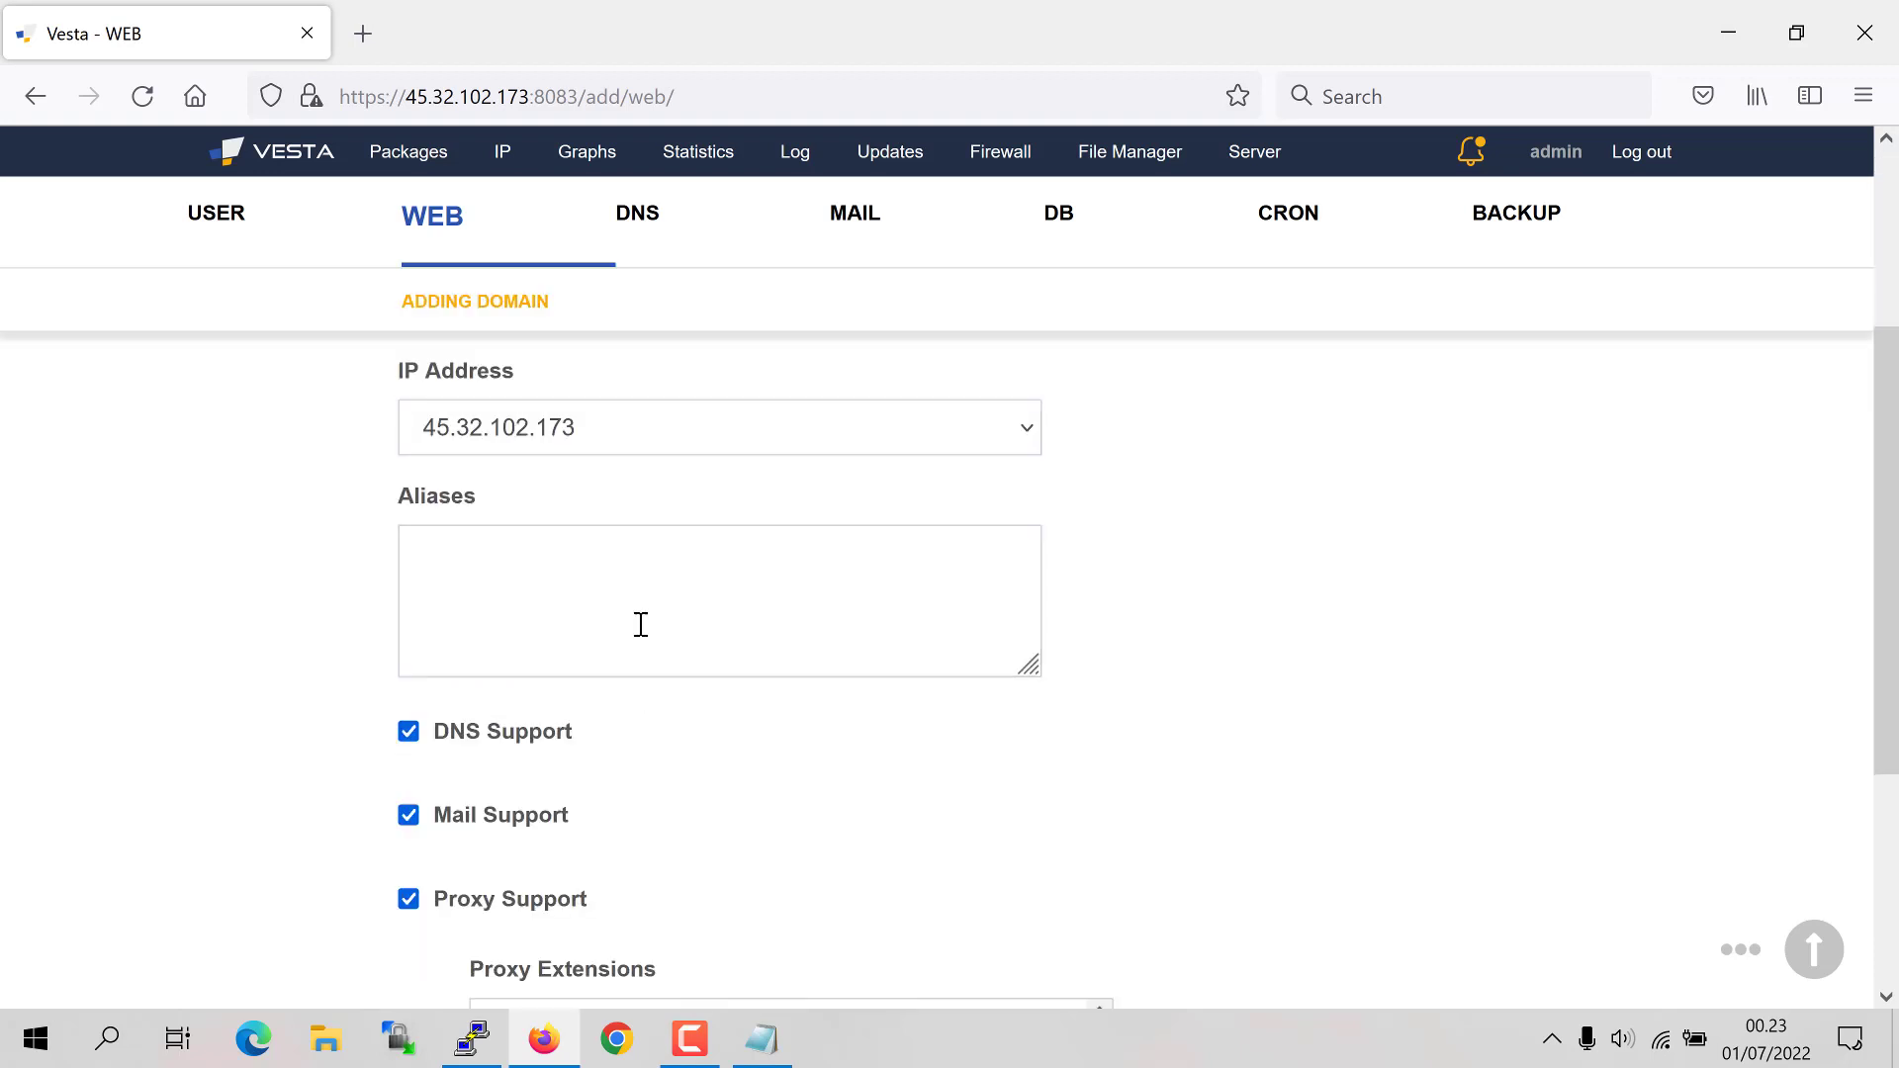
{"action": "left_click", "coordinate": [651, 441]}
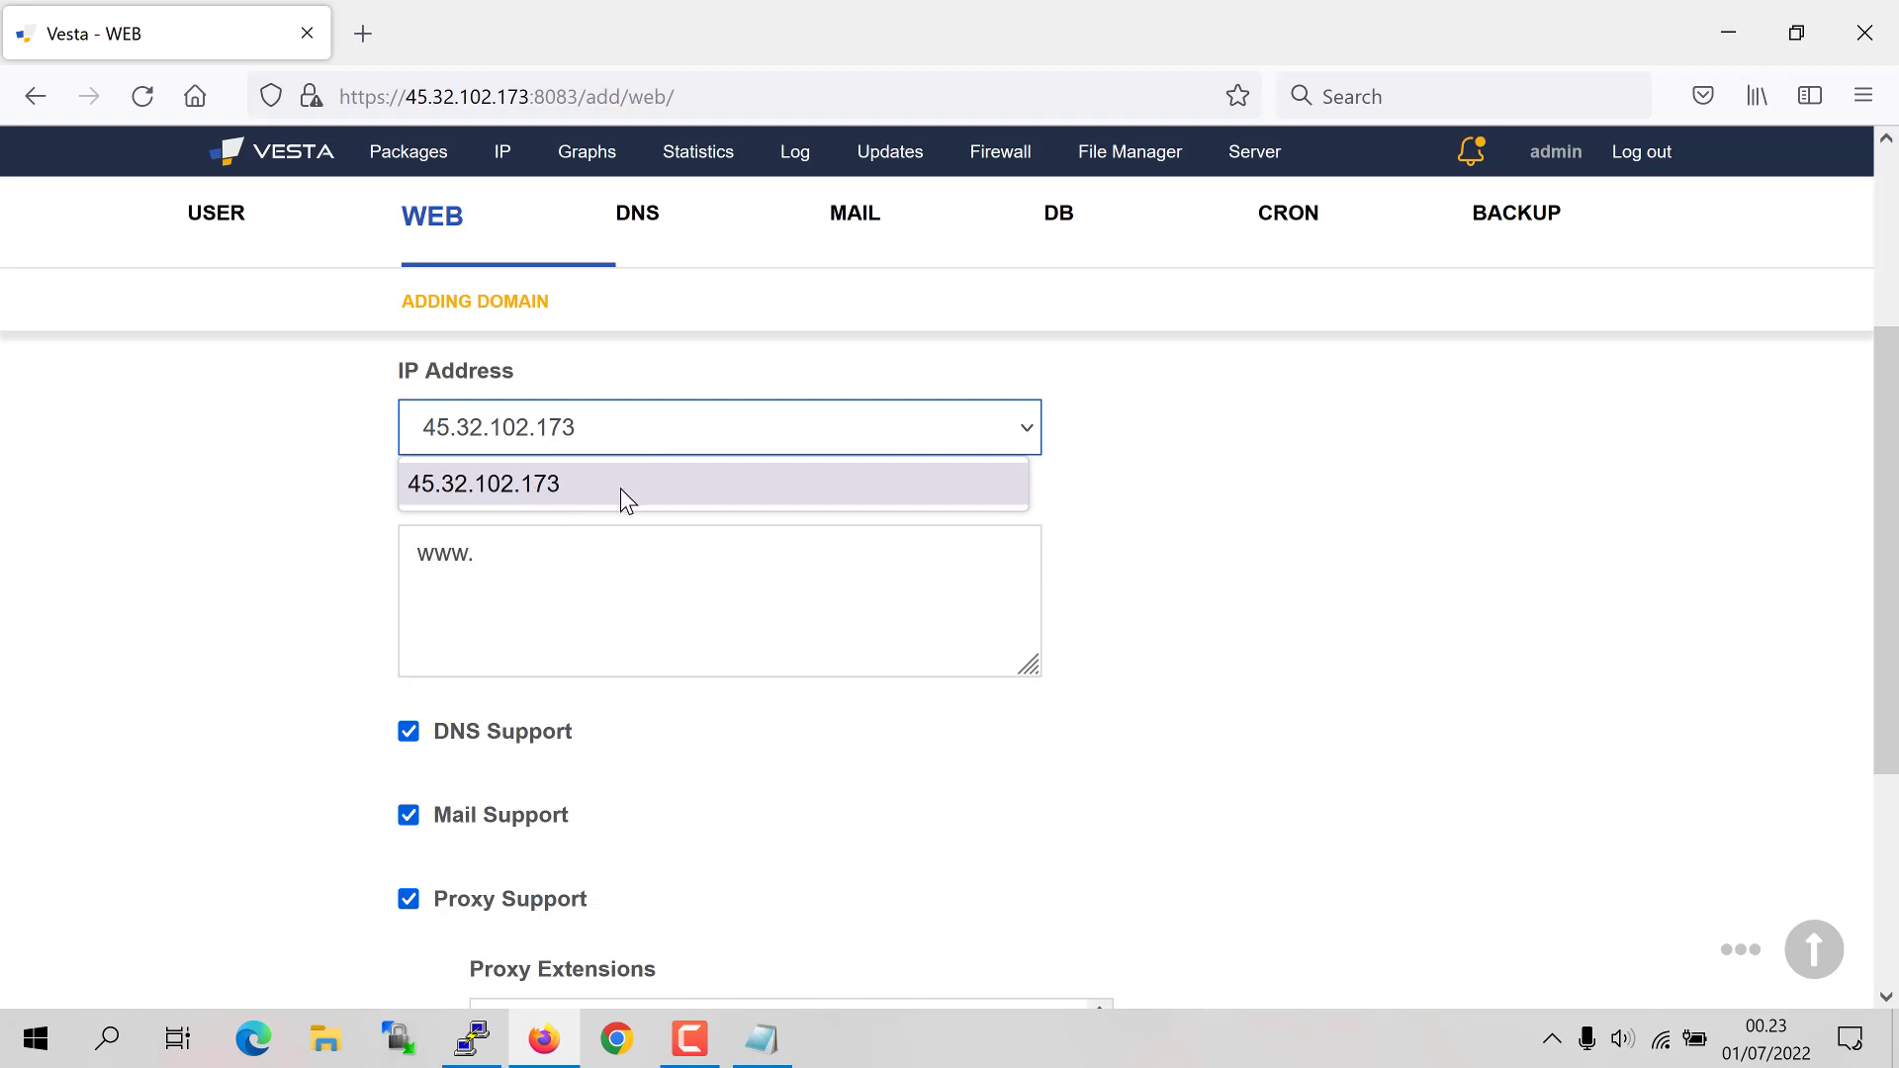
{"action": "left_click", "coordinate": [506, 594]}
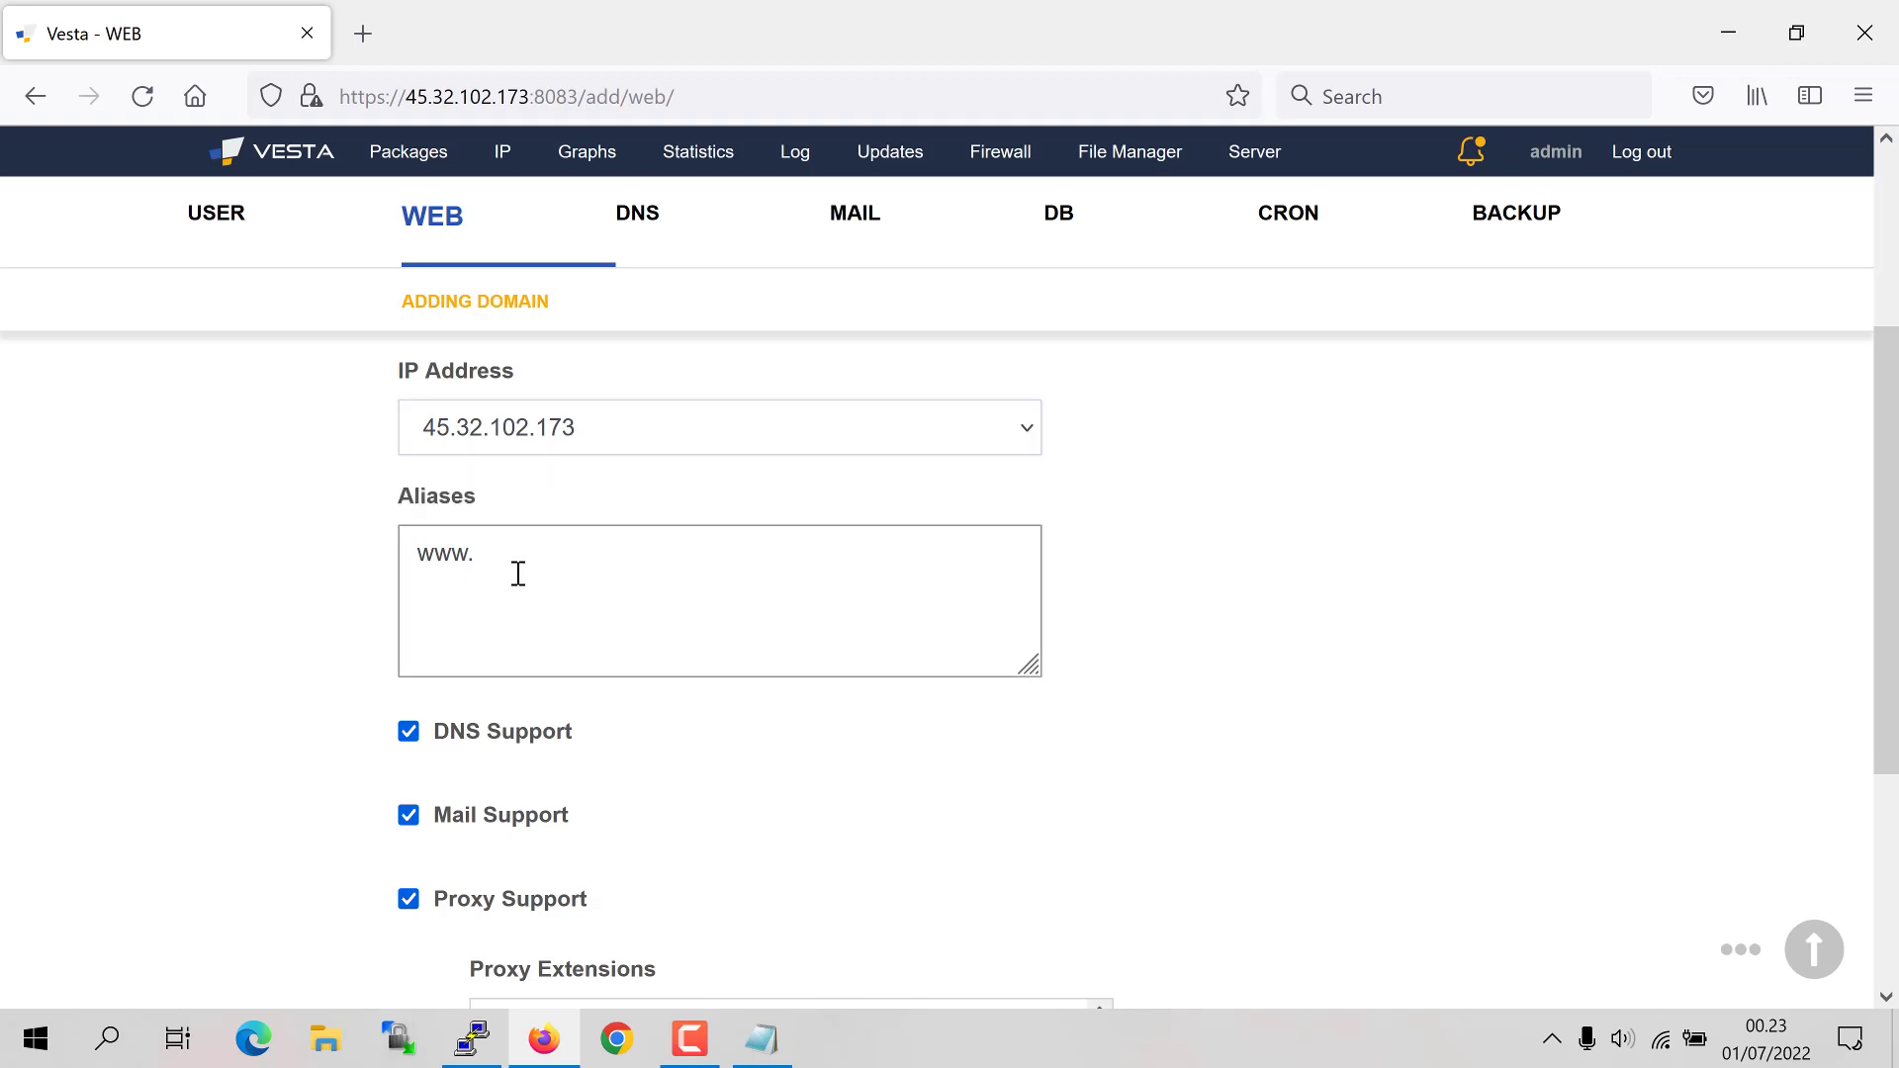
{"action": "left_click", "coordinate": [518, 574]}
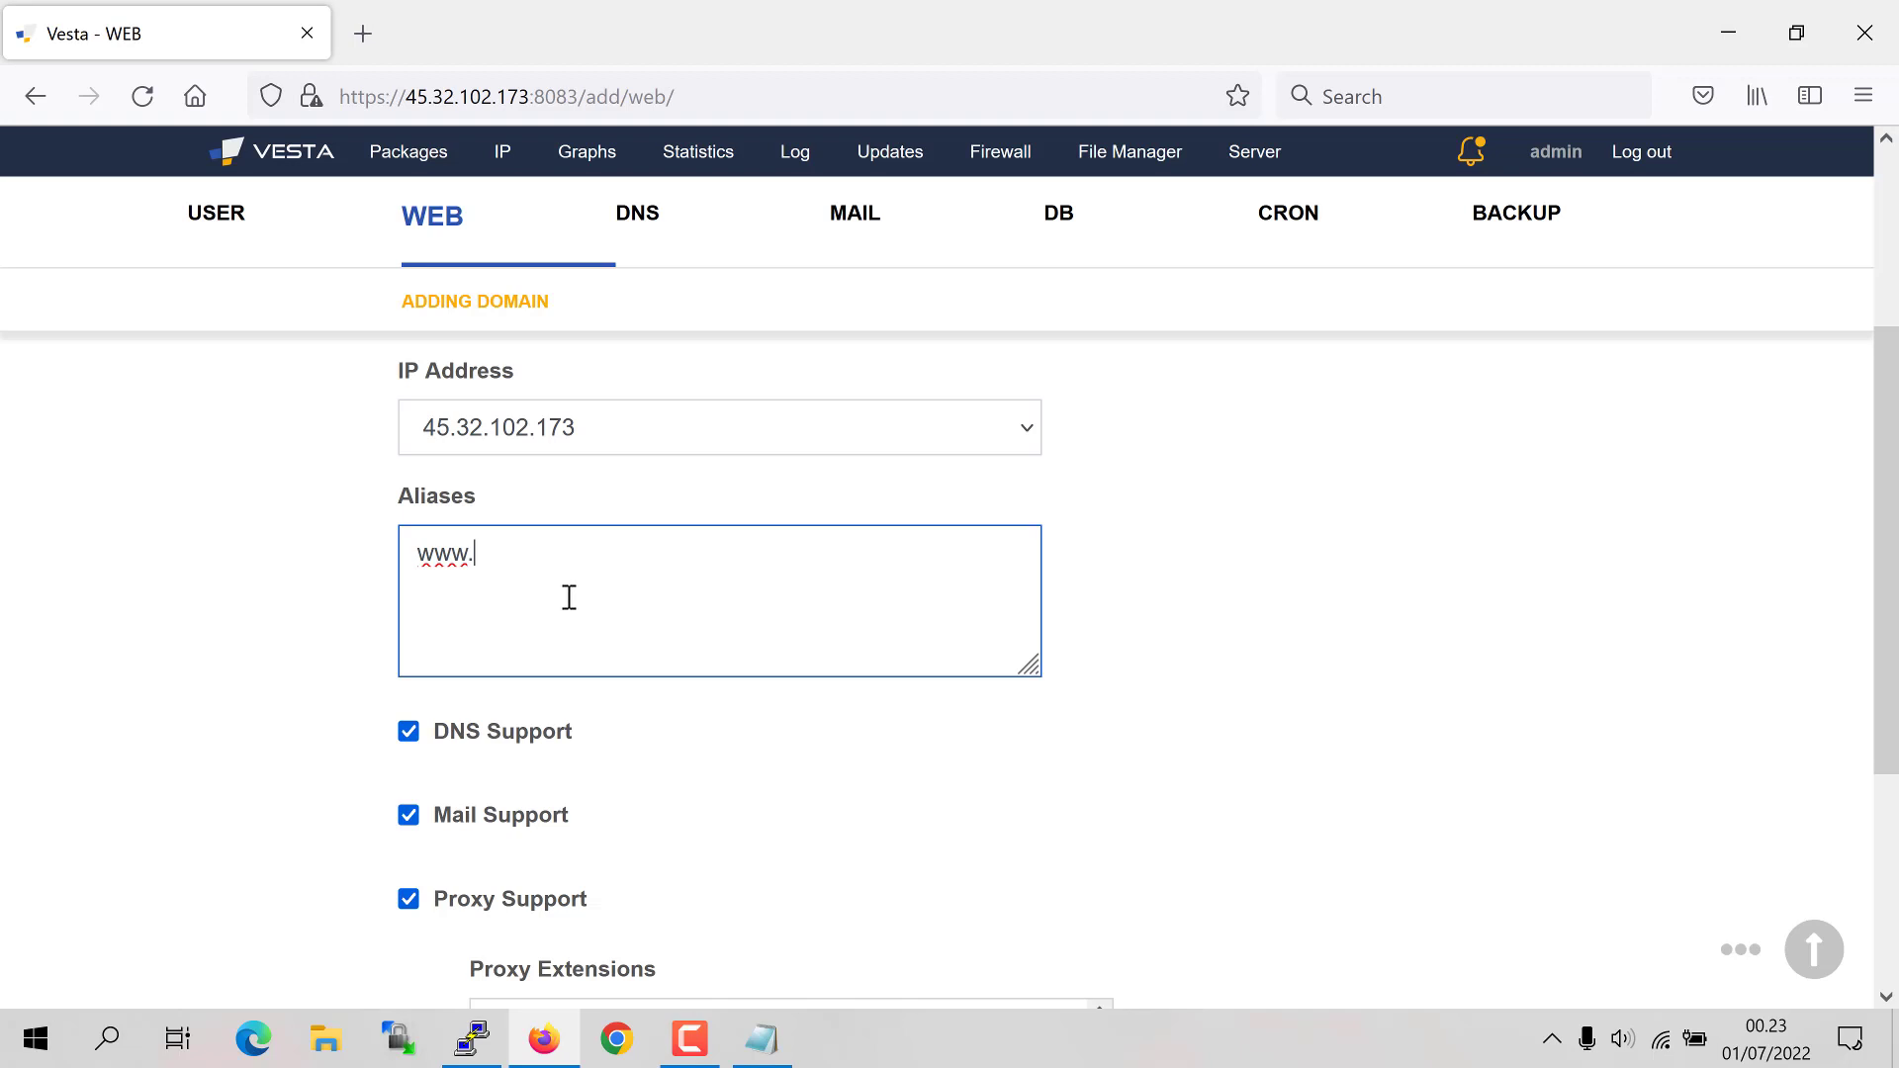
{"action": "scroll", "coordinate": [657, 669], "scroll_direction": "up", "scroll_amount": 3}
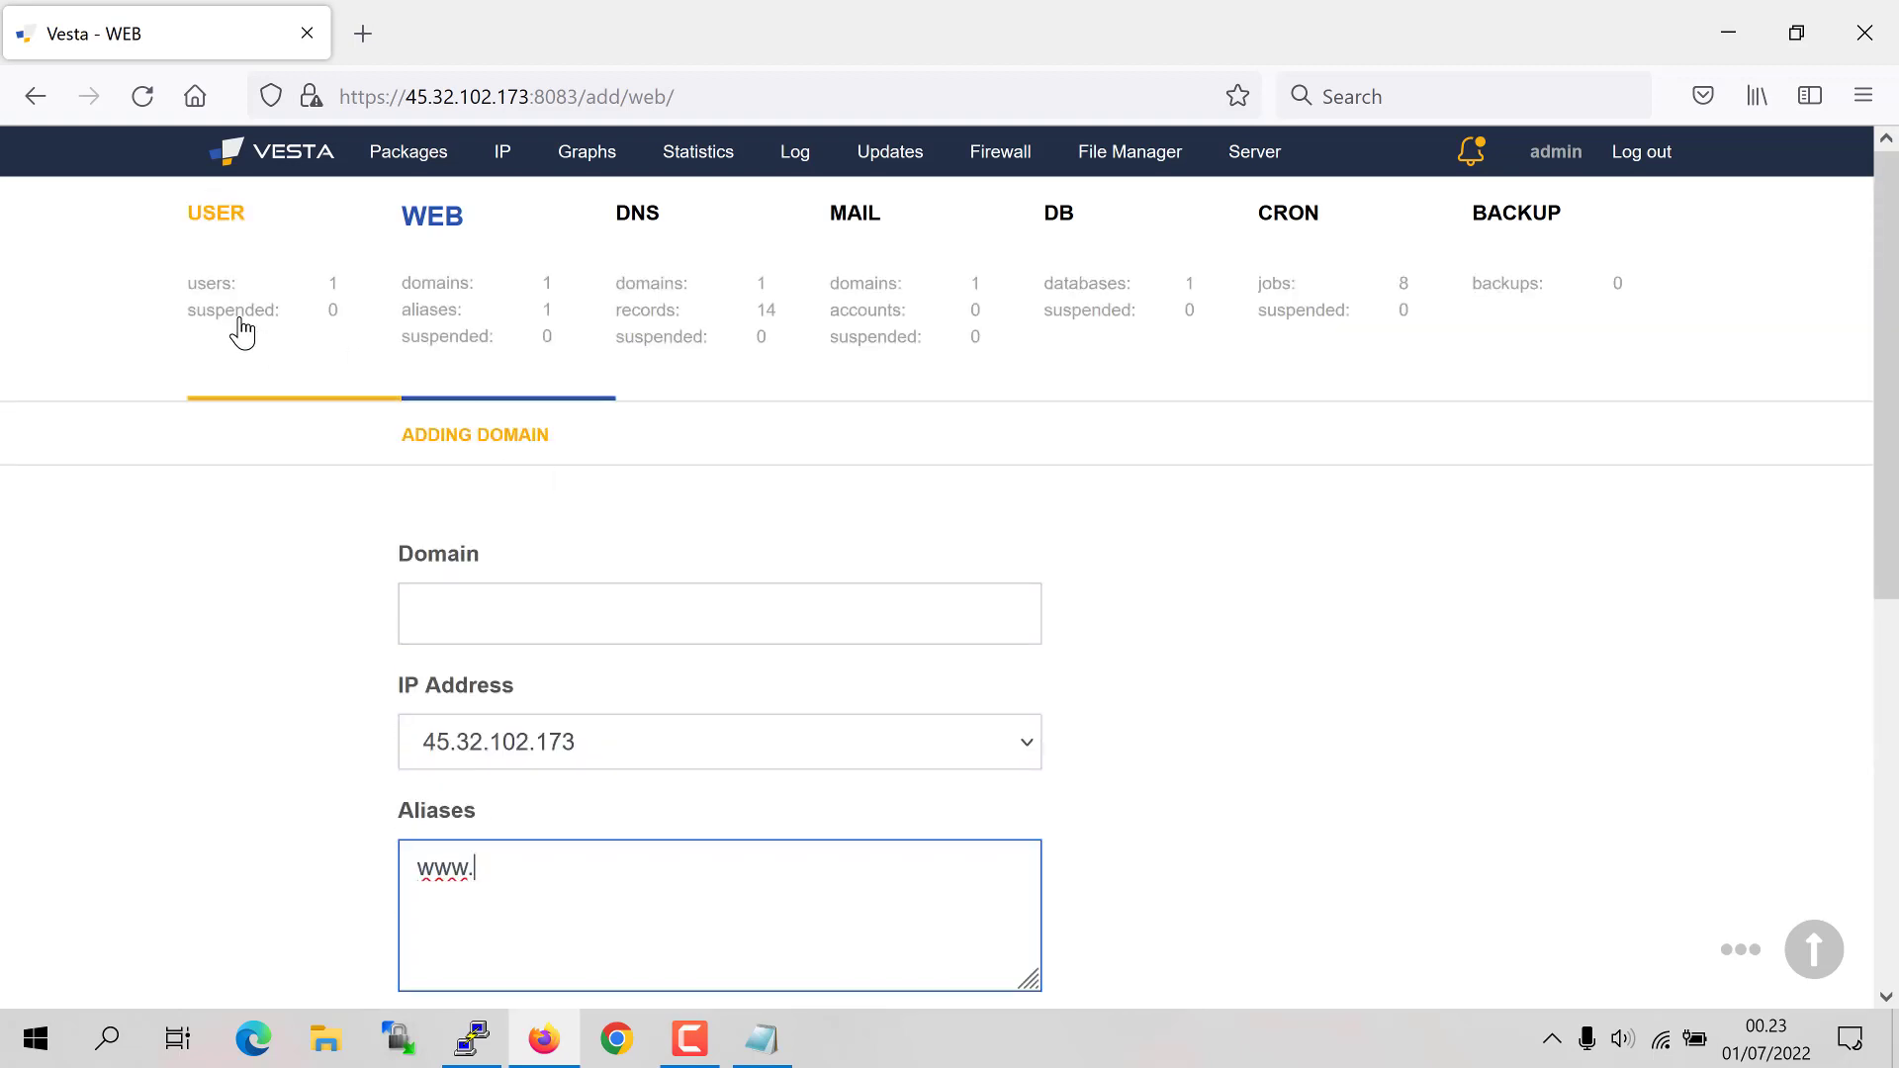
Step: Visit the user list, Packages and DB lists, ending on the empty Backup list
{"action": "left_click", "coordinate": [237, 280]}
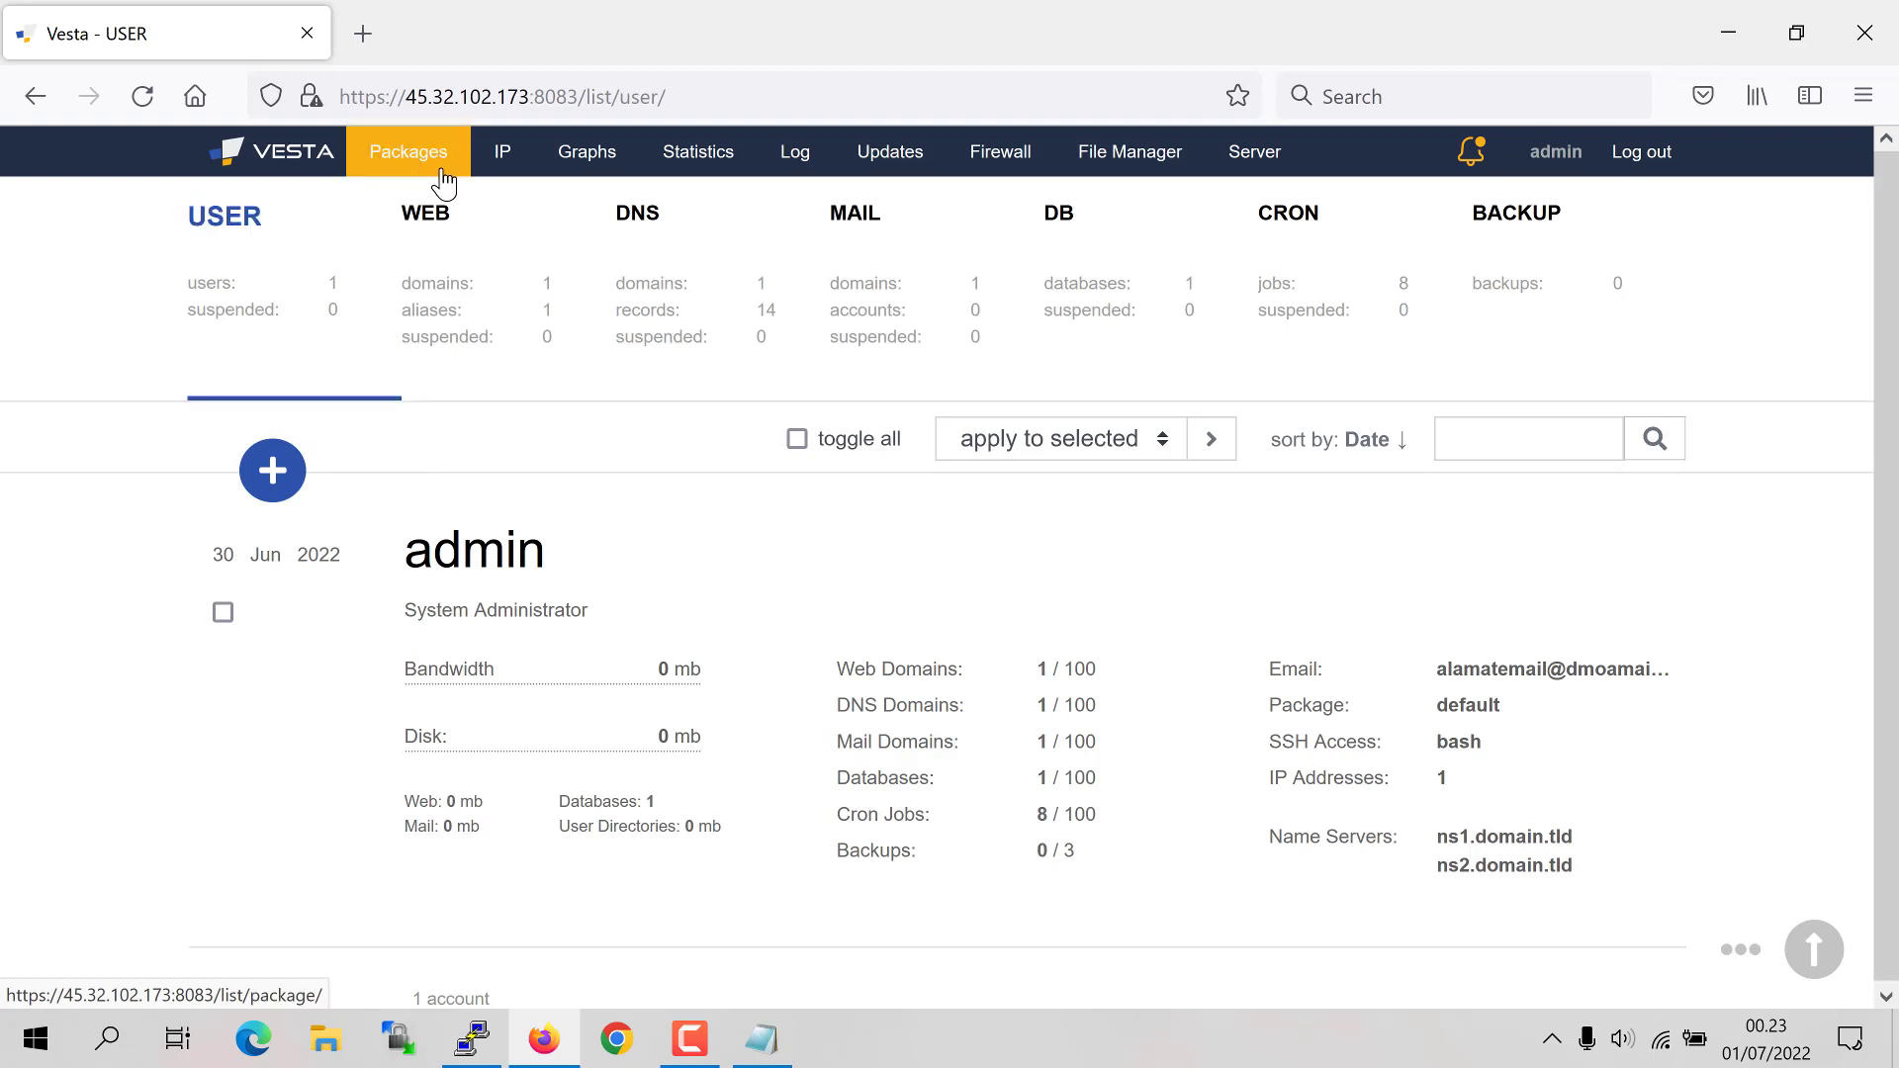
{"action": "left_click", "coordinate": [409, 154]}
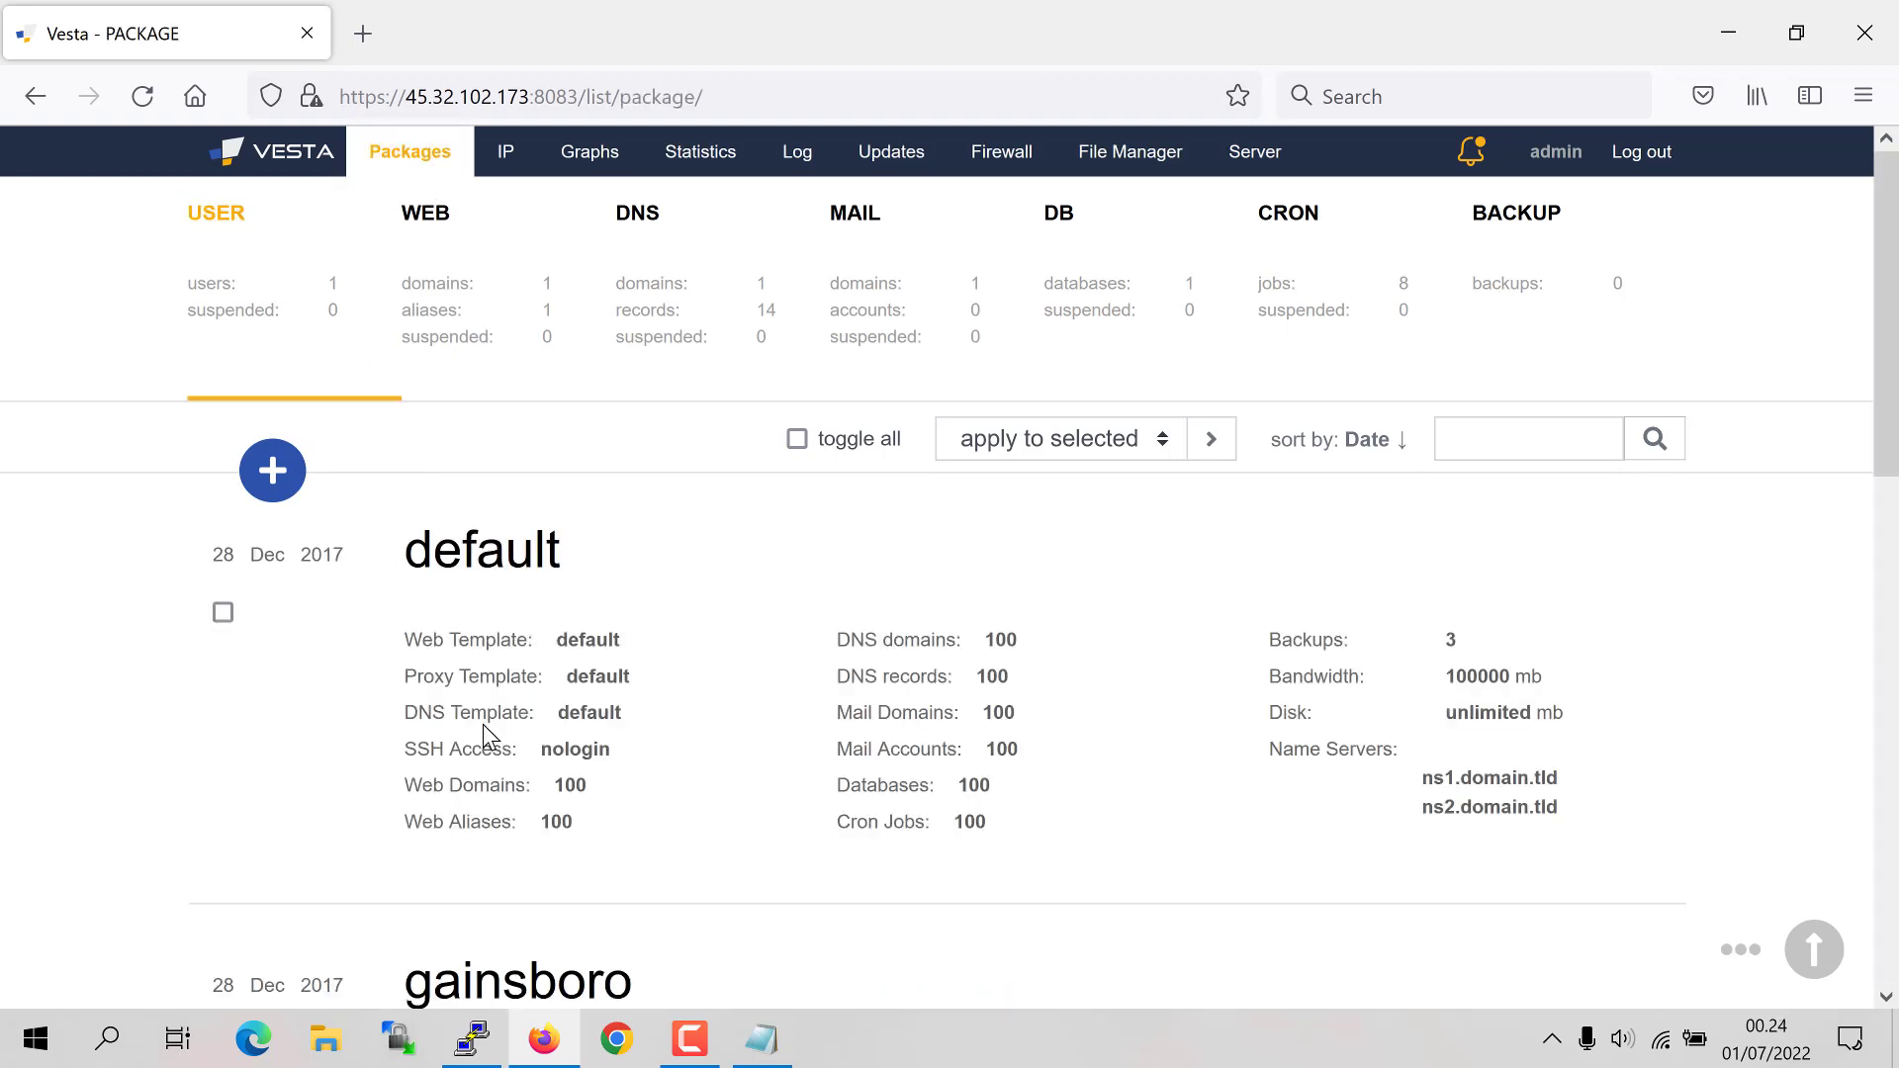
{"action": "left_click", "coordinate": [1096, 285]}
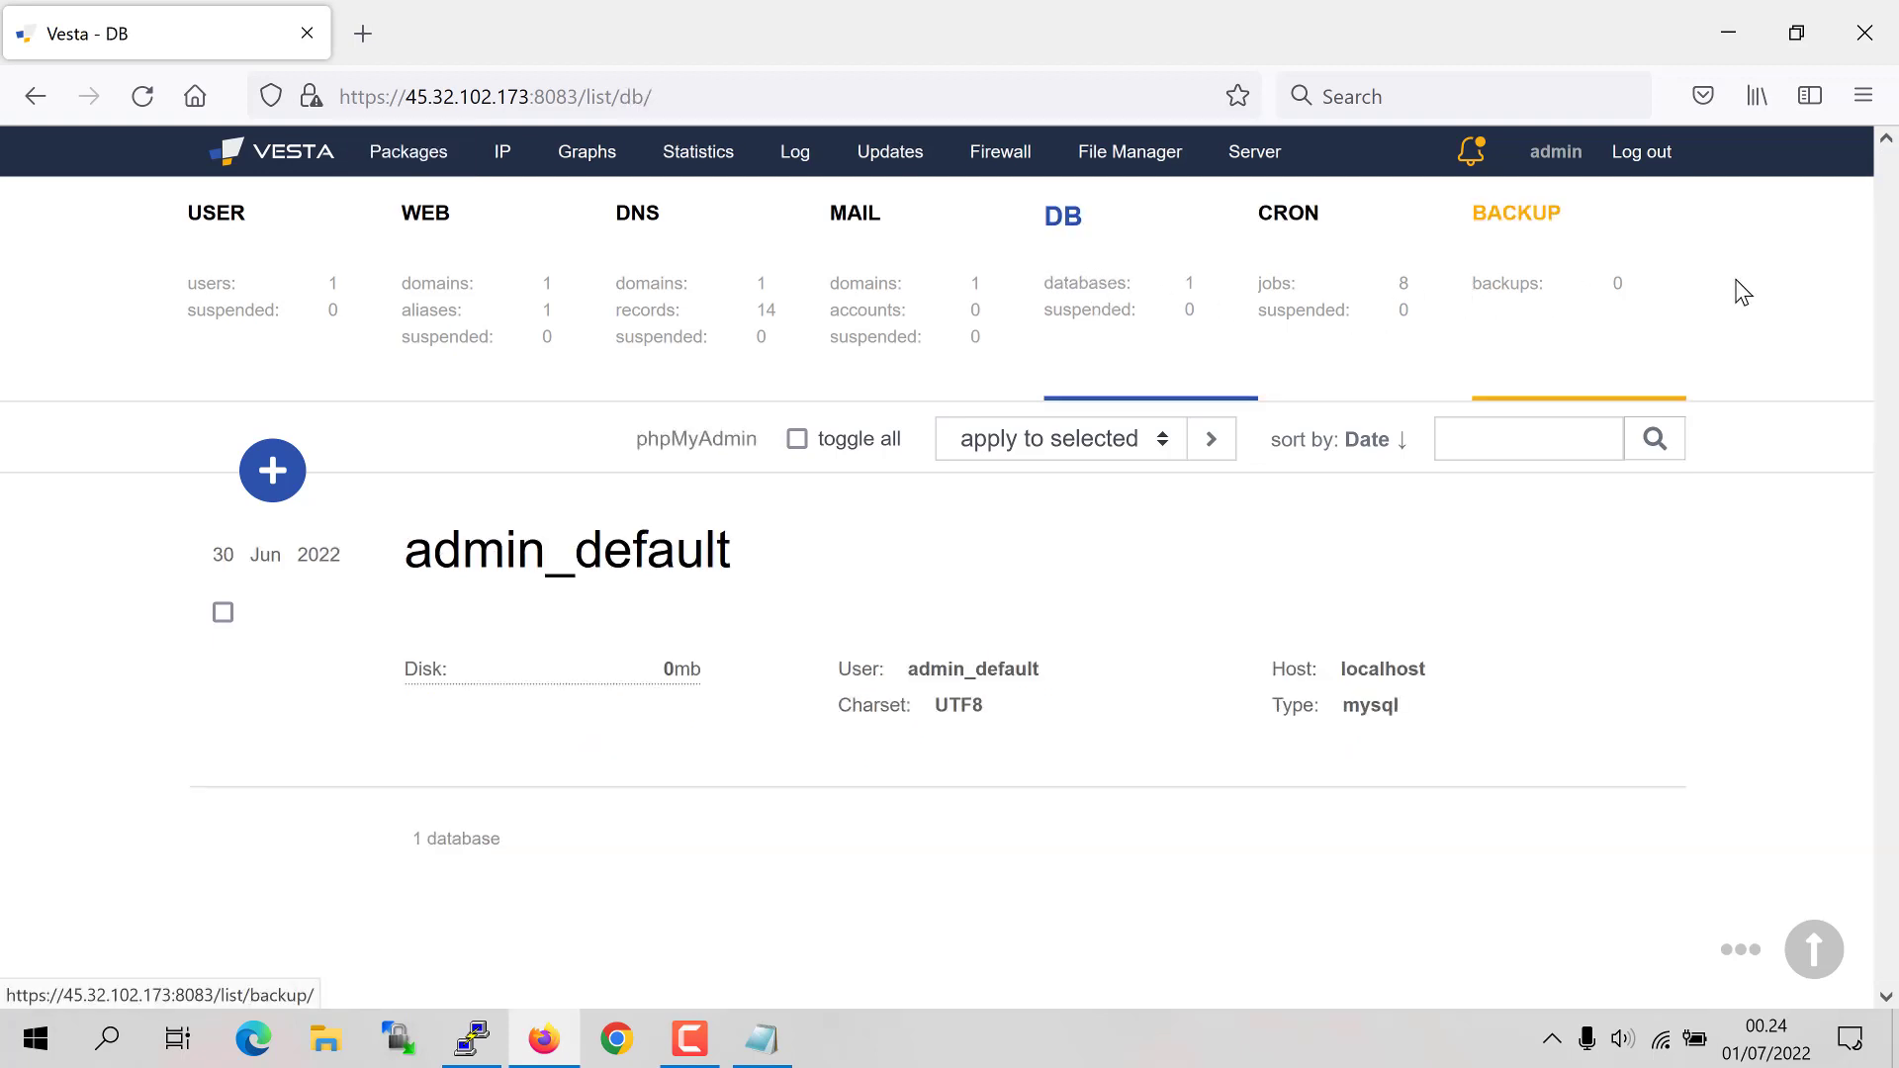
{"action": "left_click", "coordinate": [1573, 271]}
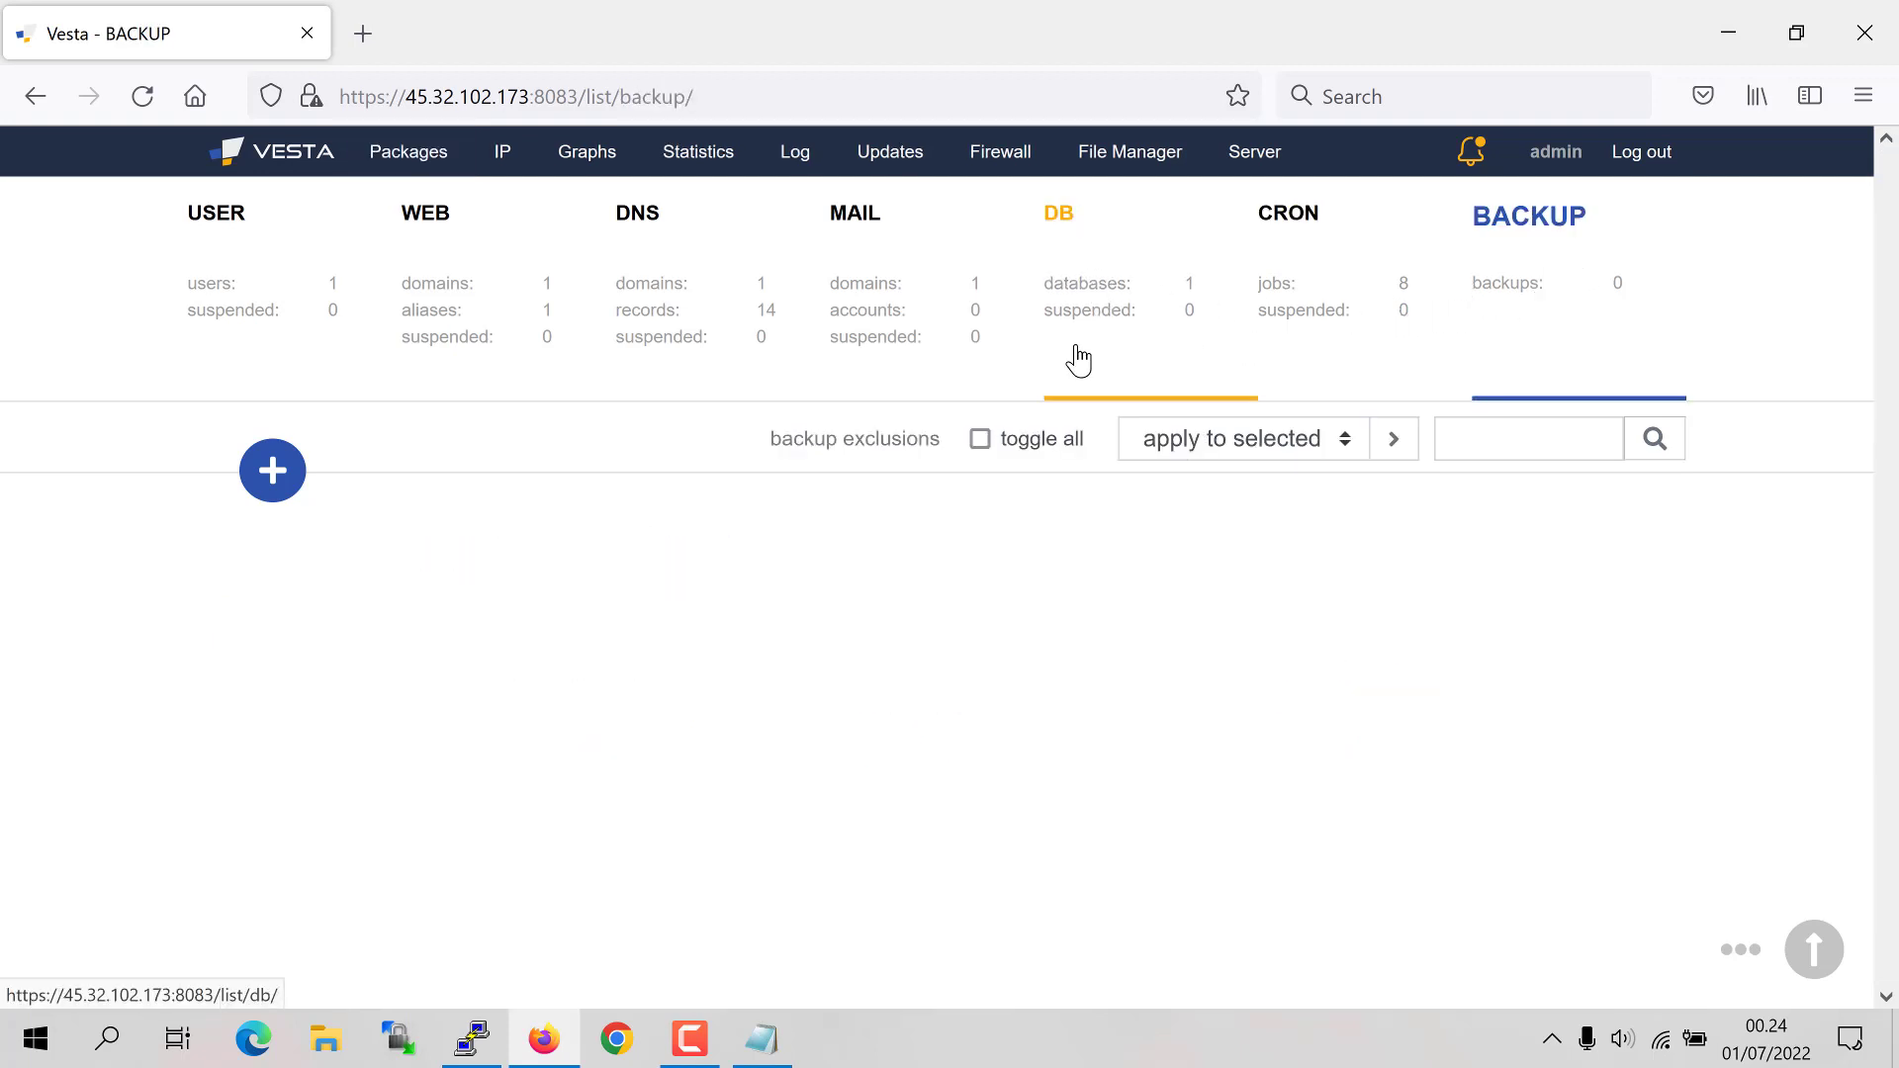